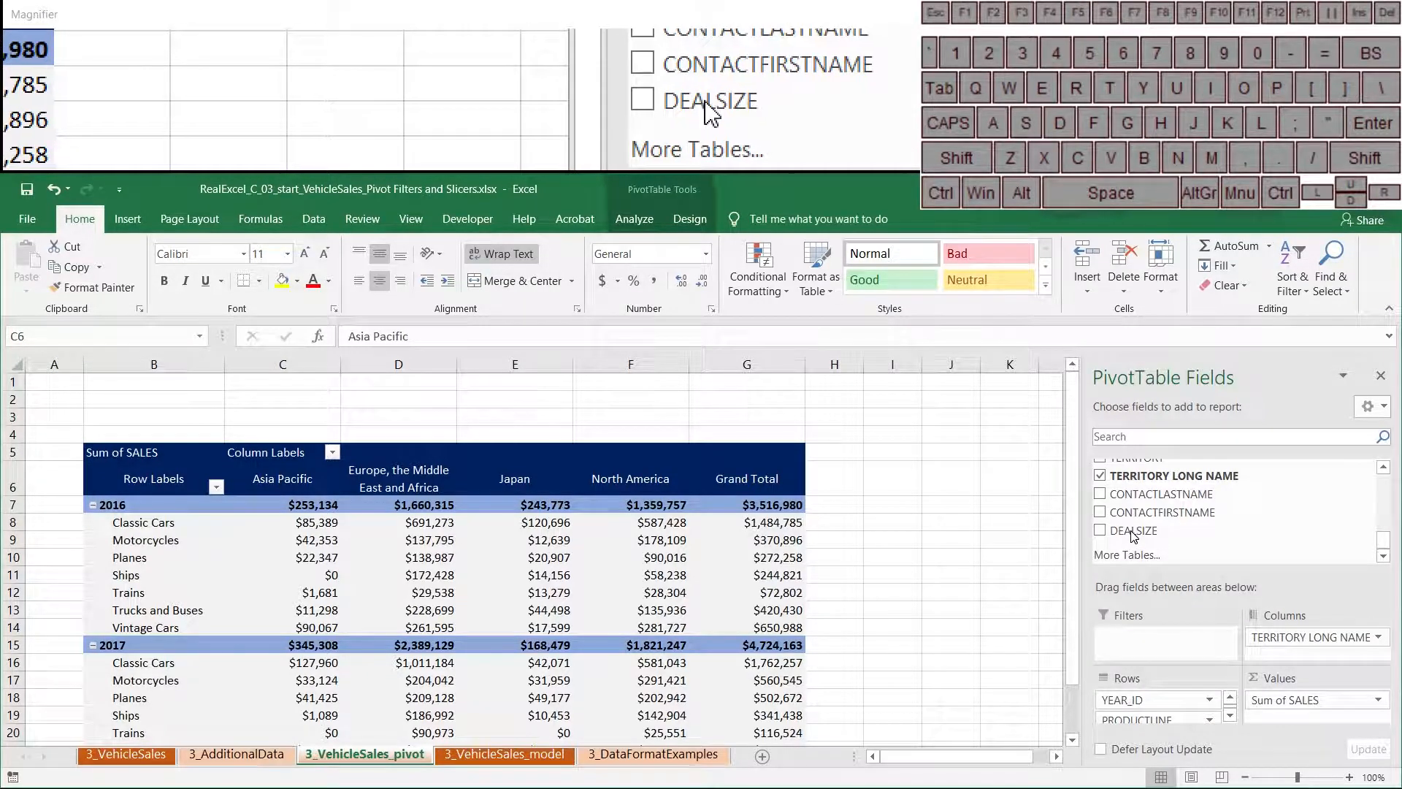
Add DEALSIZE as a report filter of the PivotTable and filter the report to Large deals
left_click_drag(1134, 535, 1143, 601)
left_click_drag(1128, 548, 1139, 636)
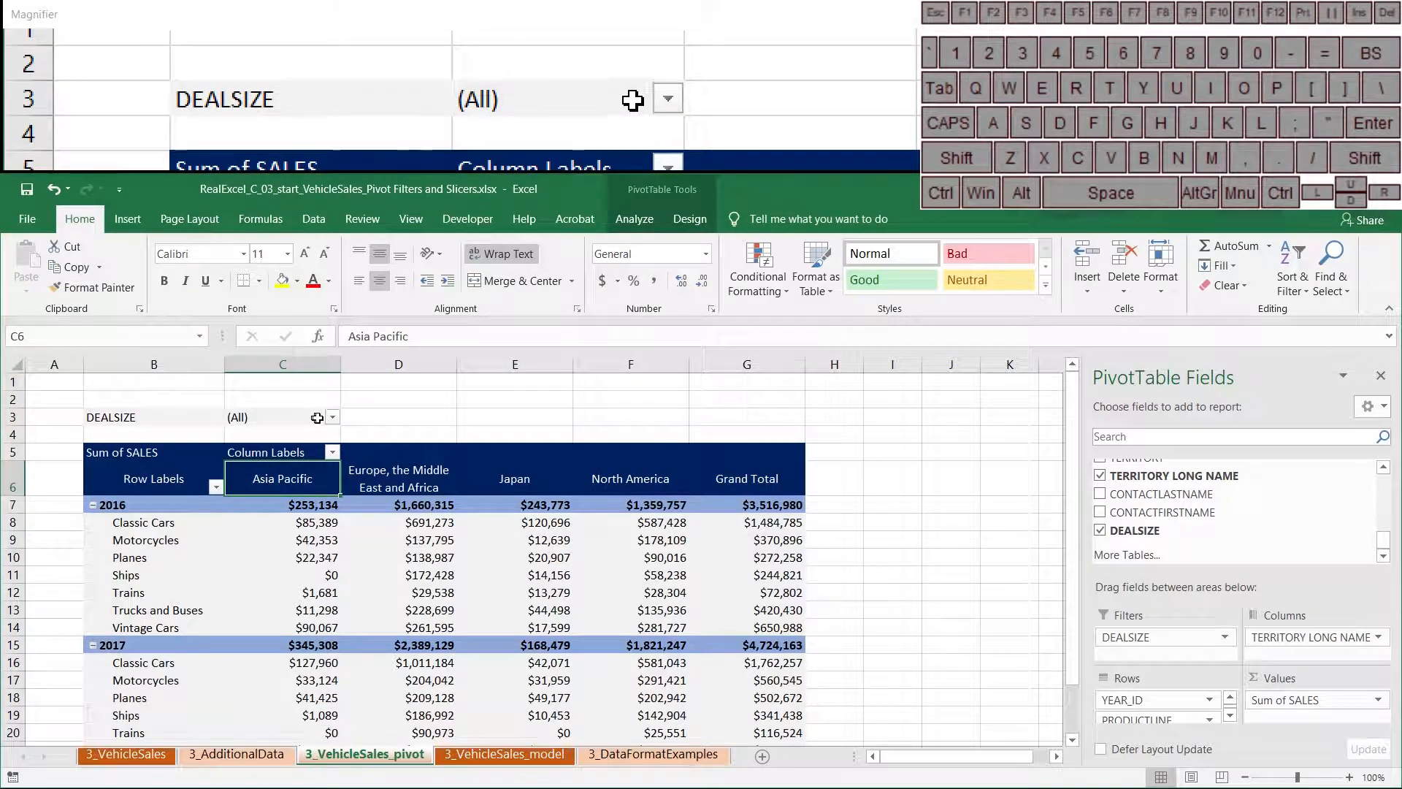
left_click(332, 418)
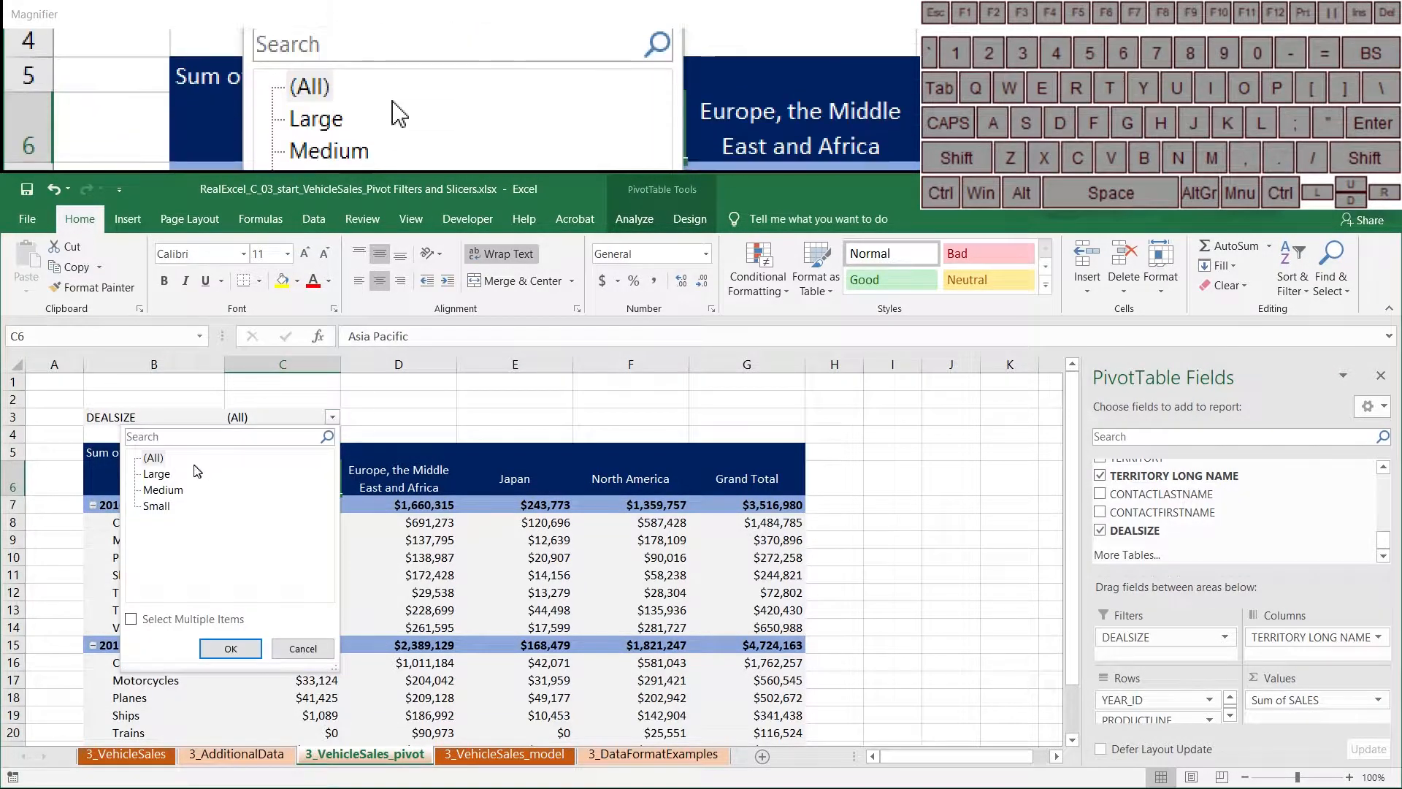
left_click(157, 475)
left_click(230, 648)
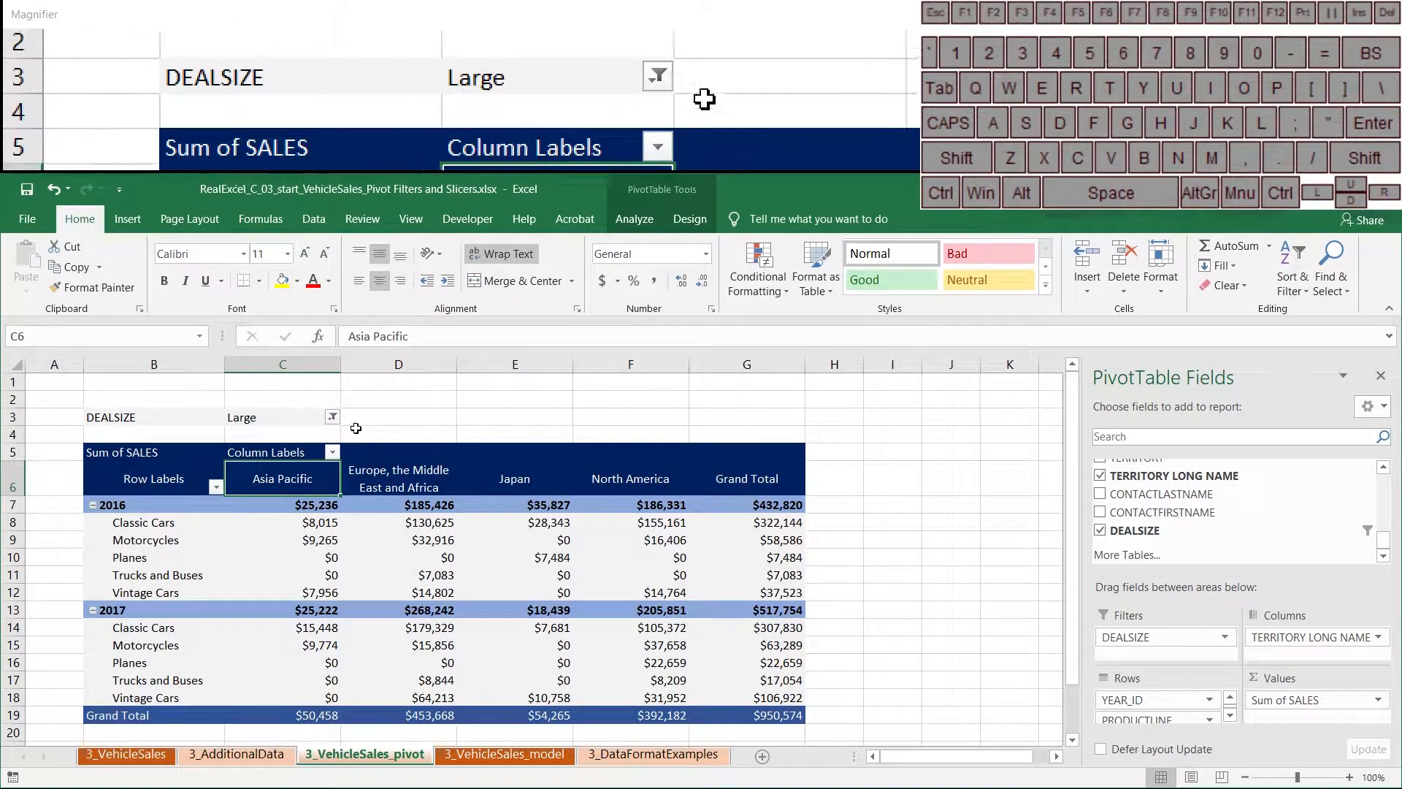
Allow multiple items in the DEALSIZE filter and include Medium deals along with Large
left_click(333, 419)
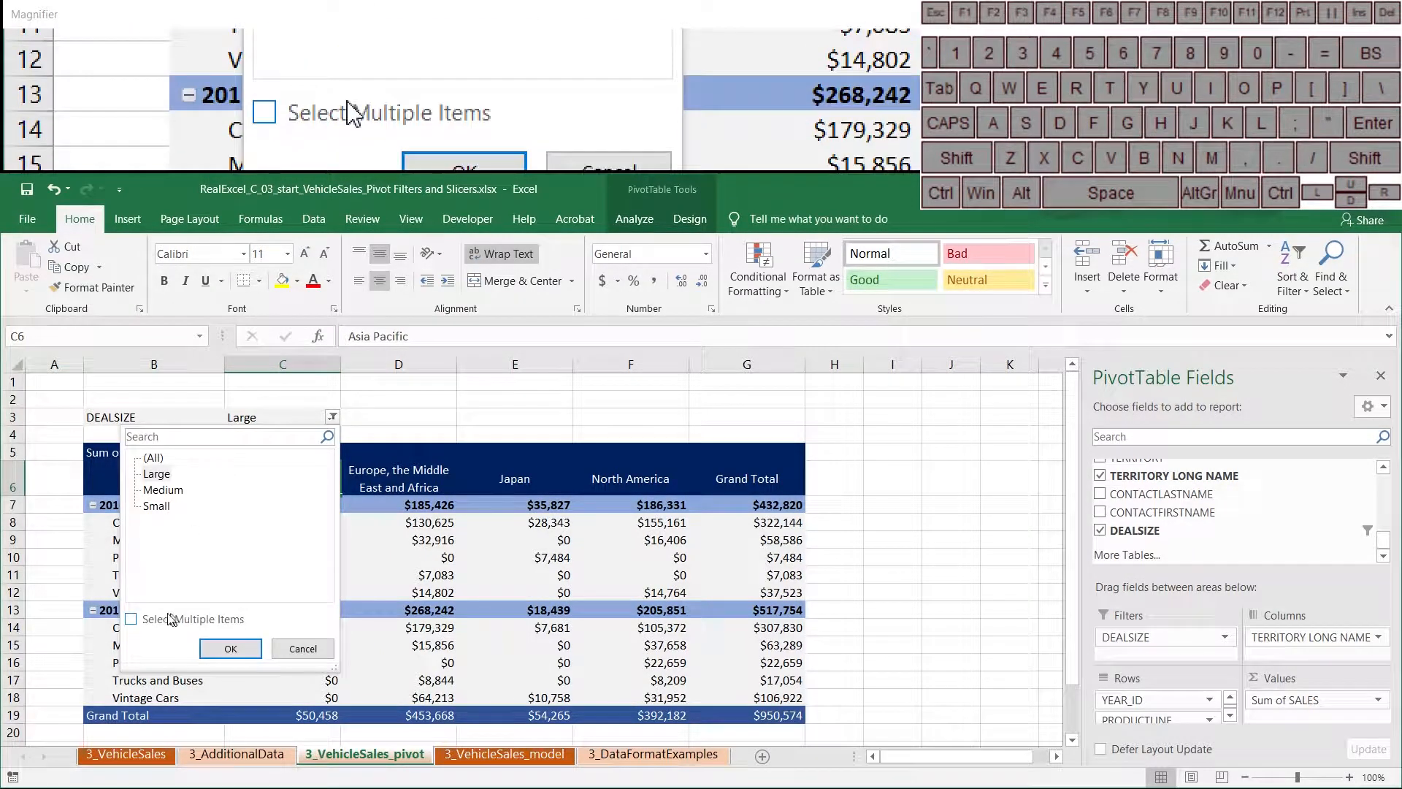
left_click(131, 620)
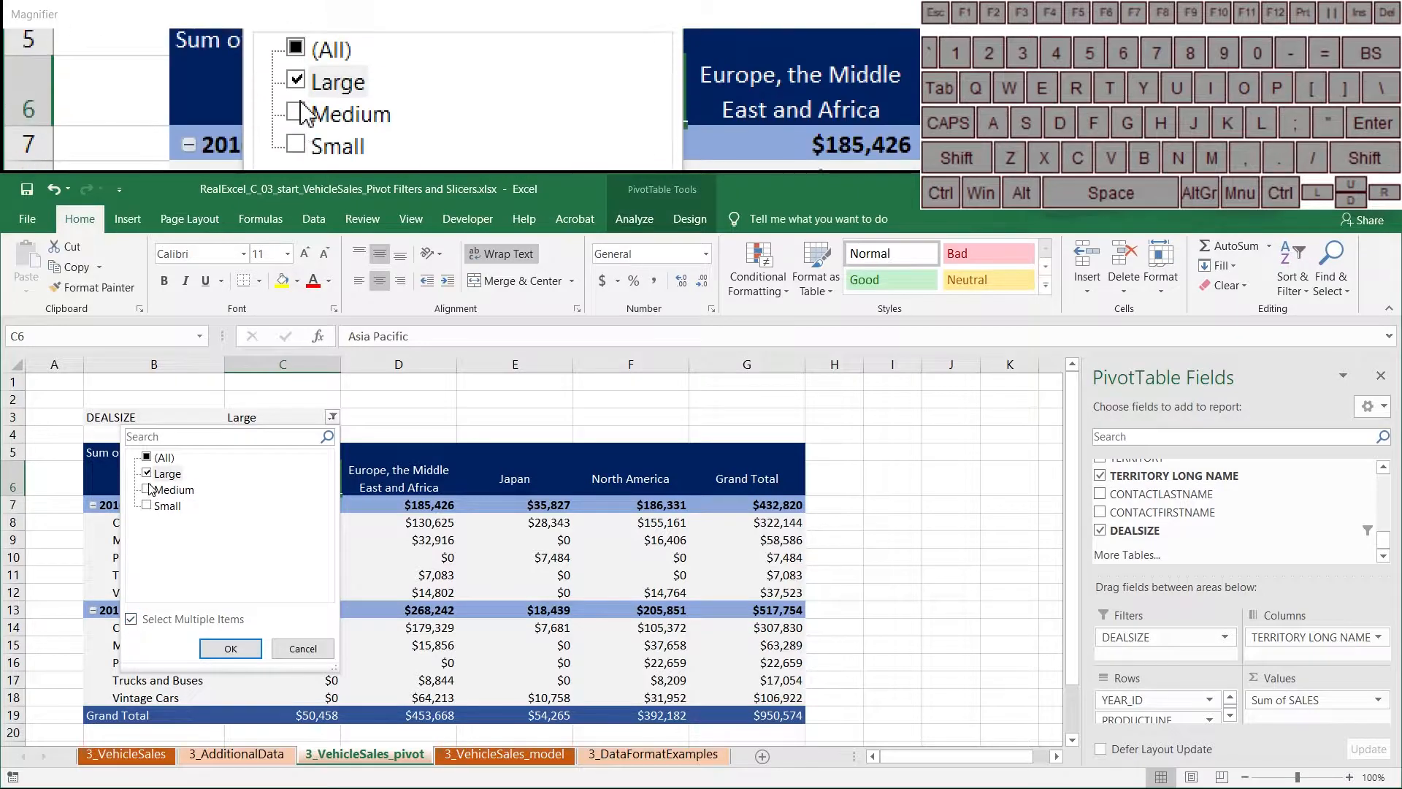
left_click(149, 491)
left_click(230, 648)
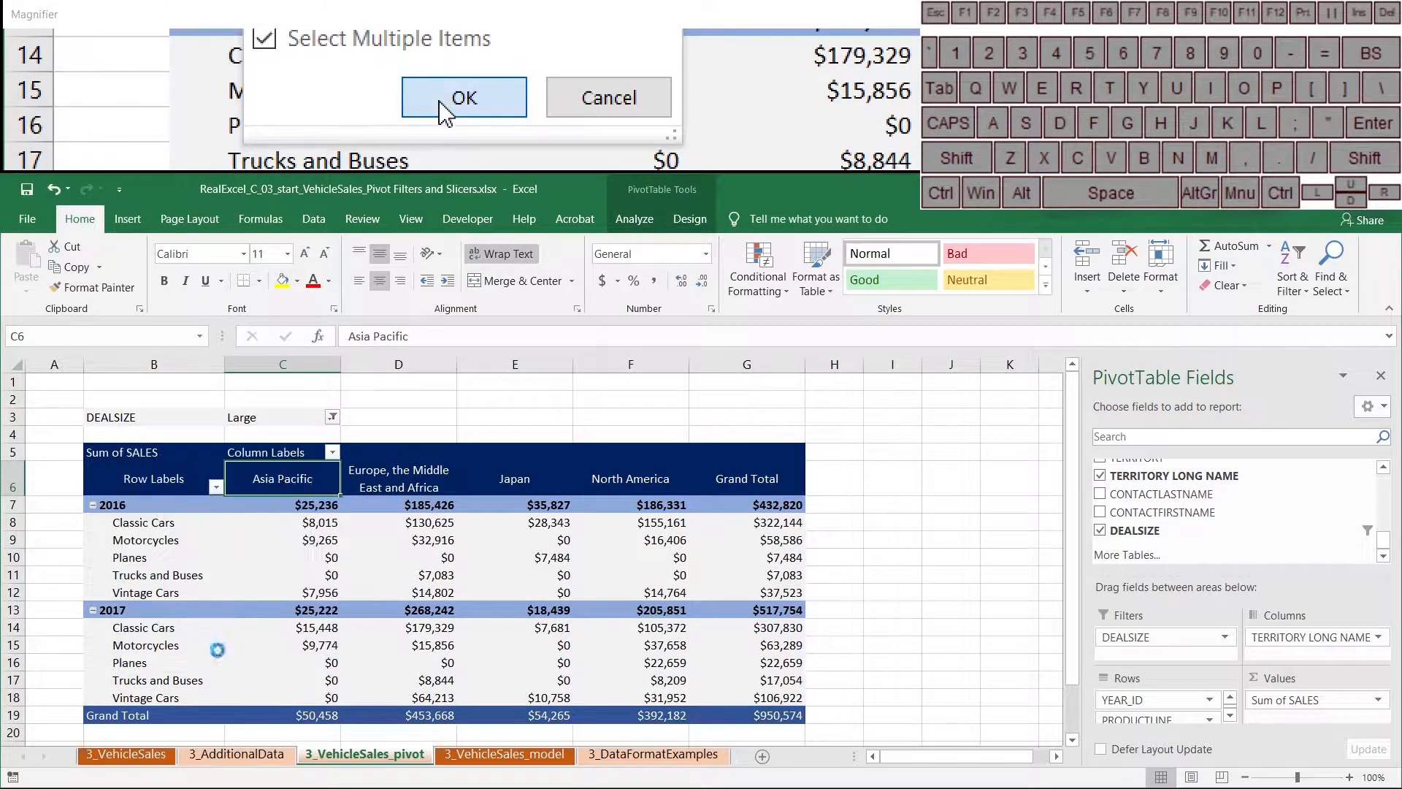
mouse_move(431, 619)
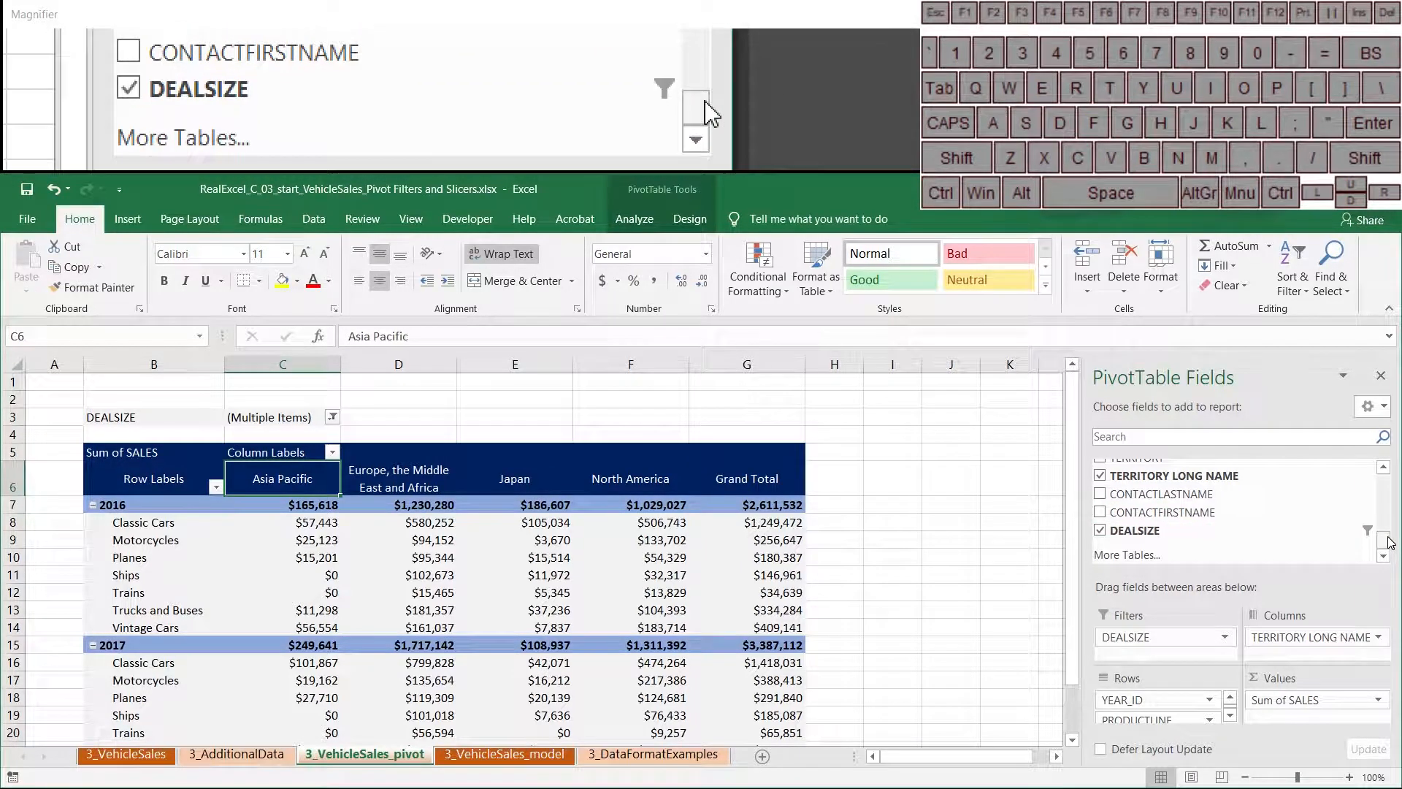
Add MONTH_ID as a second report filter and filter the PivotTable to month 12
left_click_drag(1387, 542, 1385, 495)
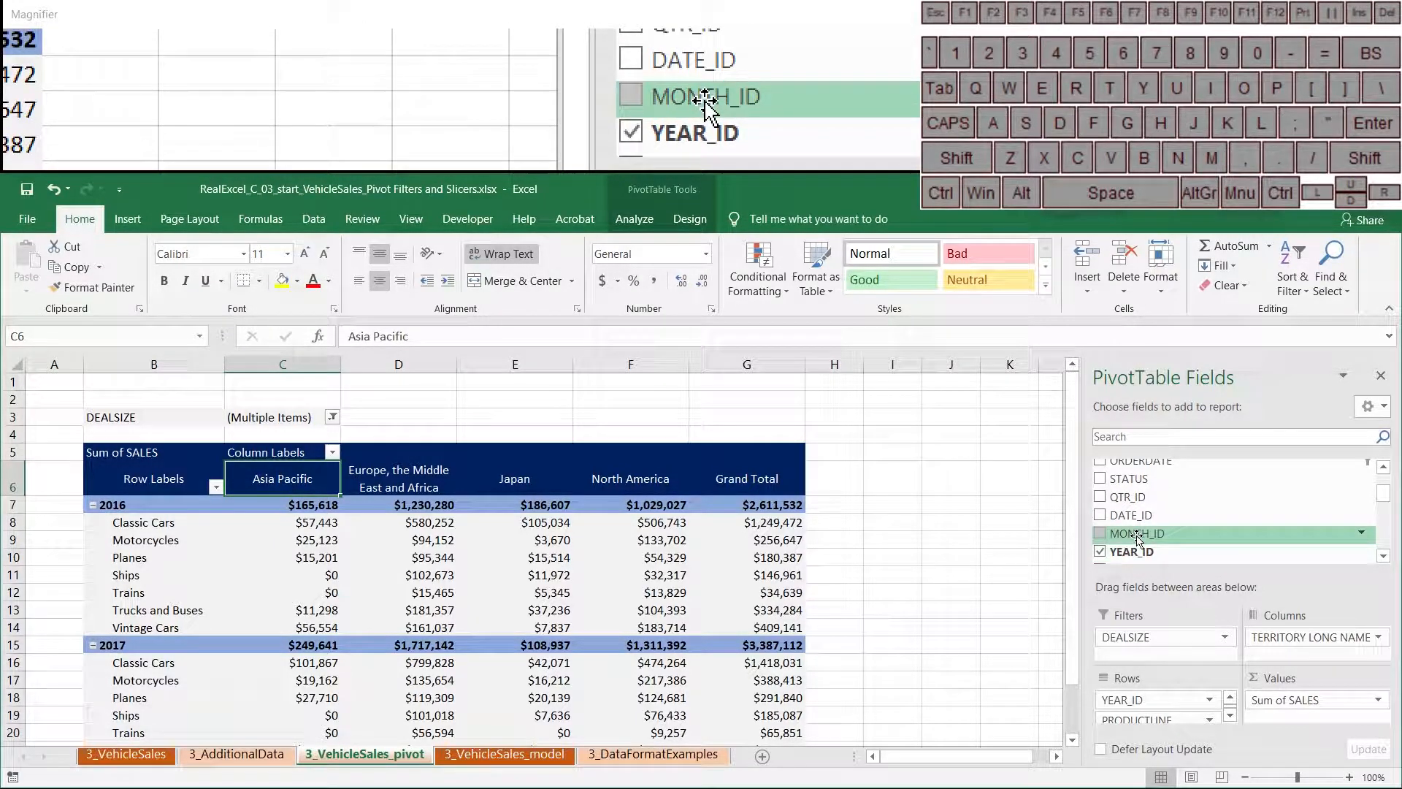
left_click_drag(1137, 539, 1140, 645)
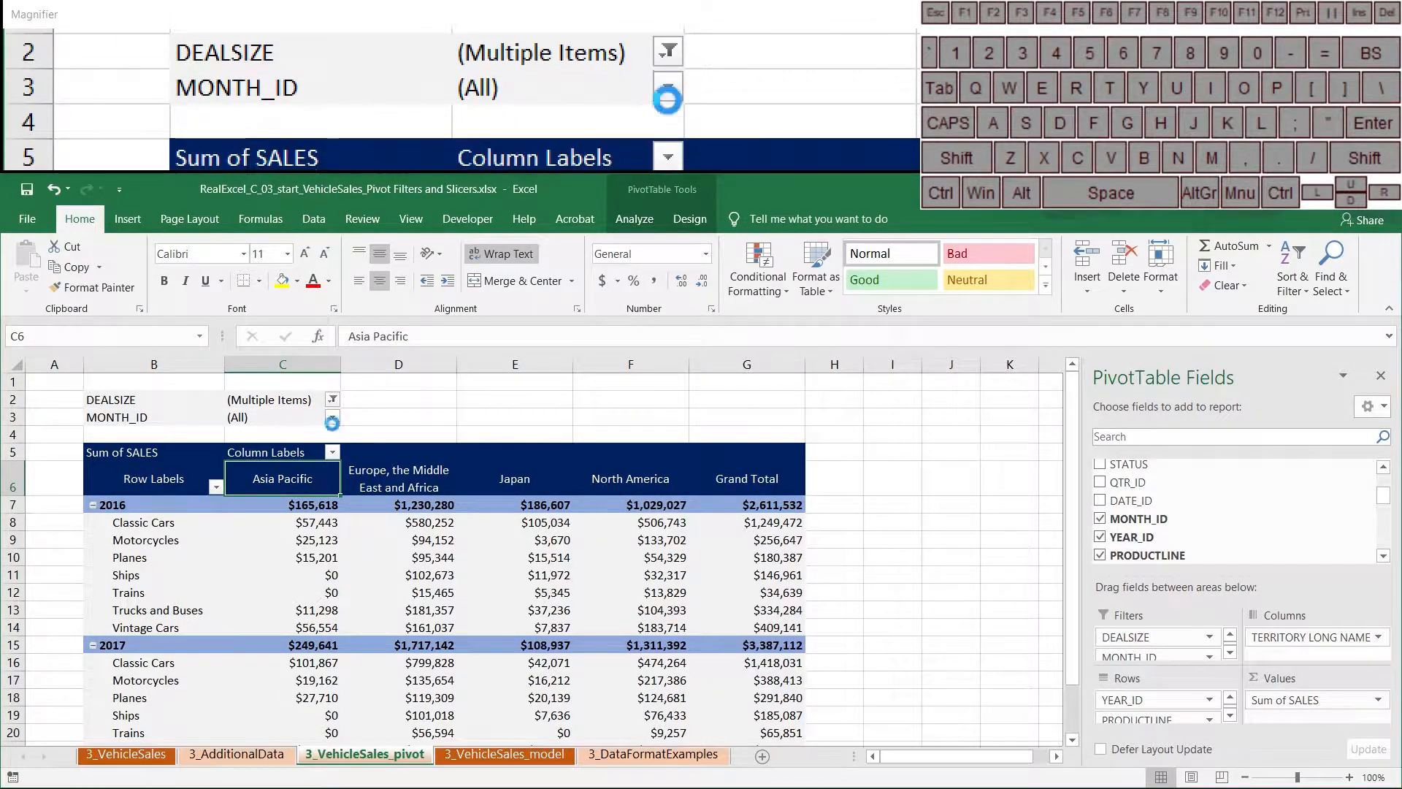
left_click(332, 417)
scroll(193, 555, "down", 2)
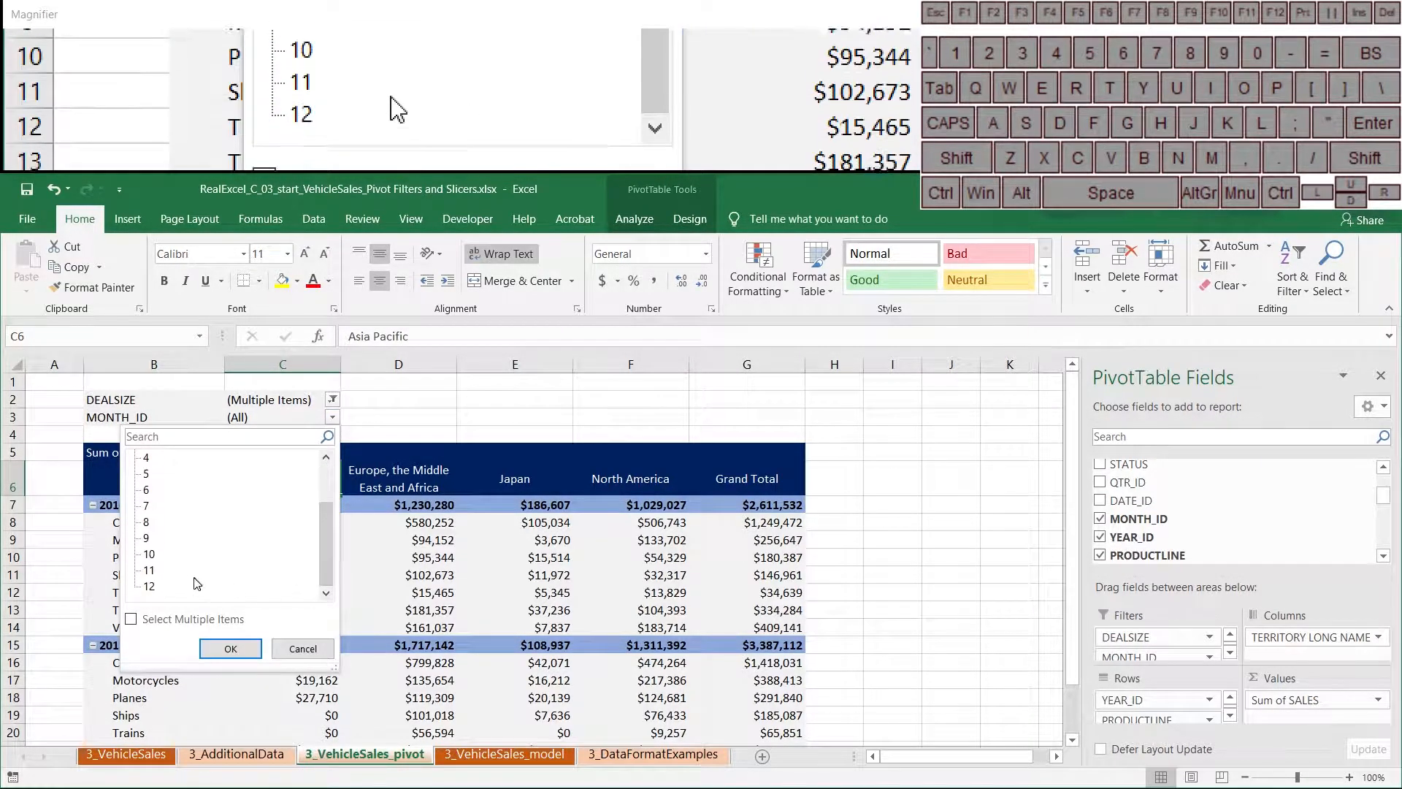
left_click(230, 649)
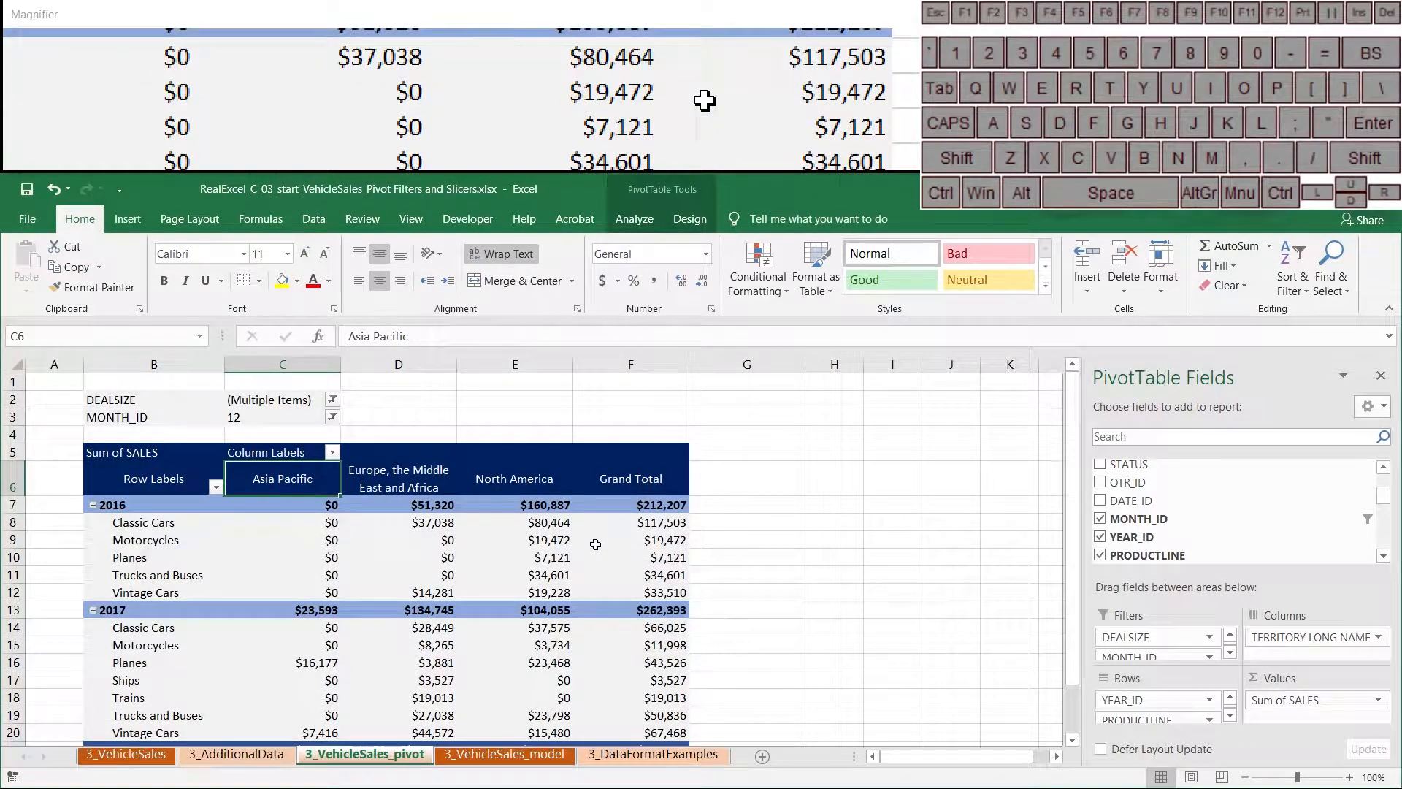
mouse_move(591, 544)
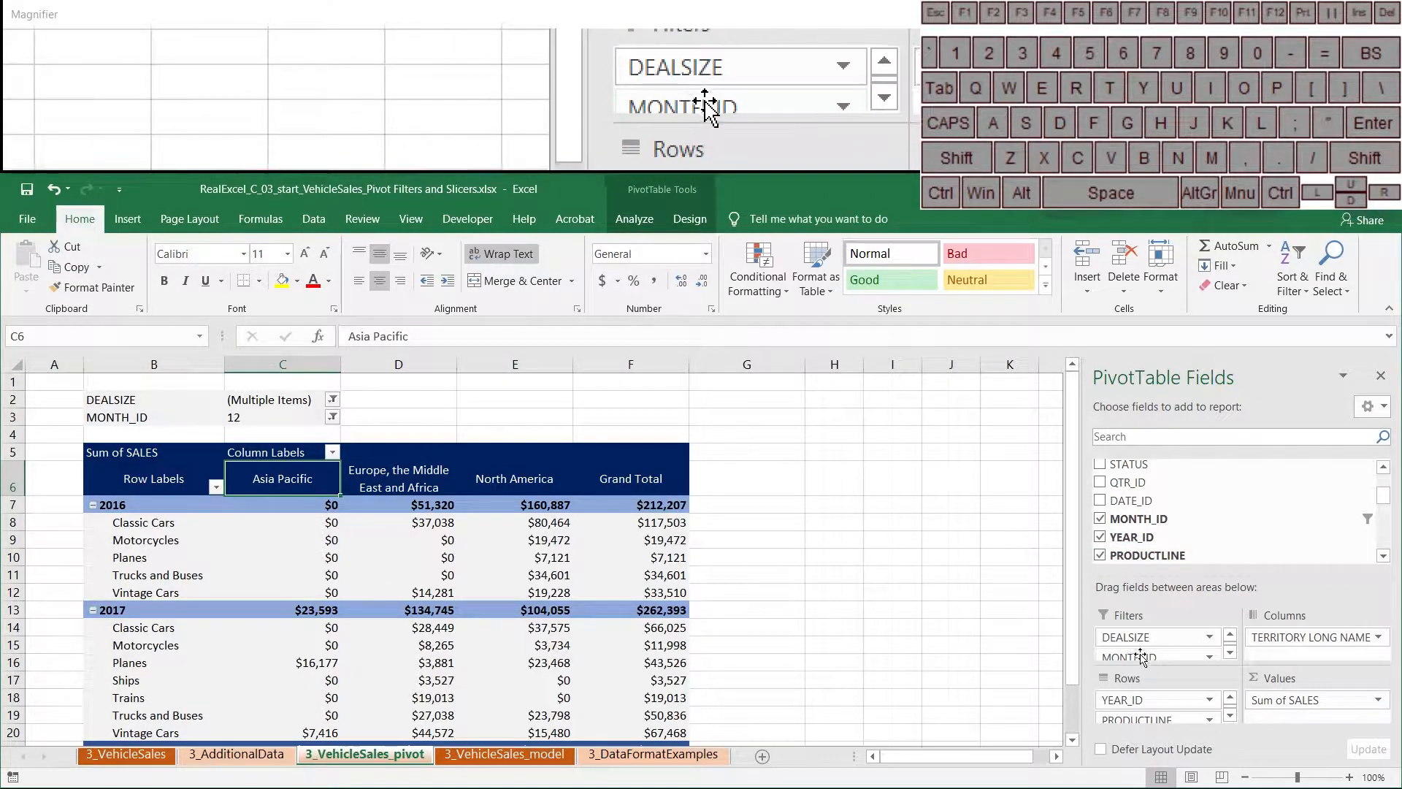
Remove MONTH_ID and DEALSIZE from the report filters and delete empty rows 1 to 4 above the PivotTable
left_click_drag(1128, 655, 986, 628)
left_click_drag(1099, 630, 772, 606)
left_click_drag(12, 382, 10, 432)
right_click(11, 433)
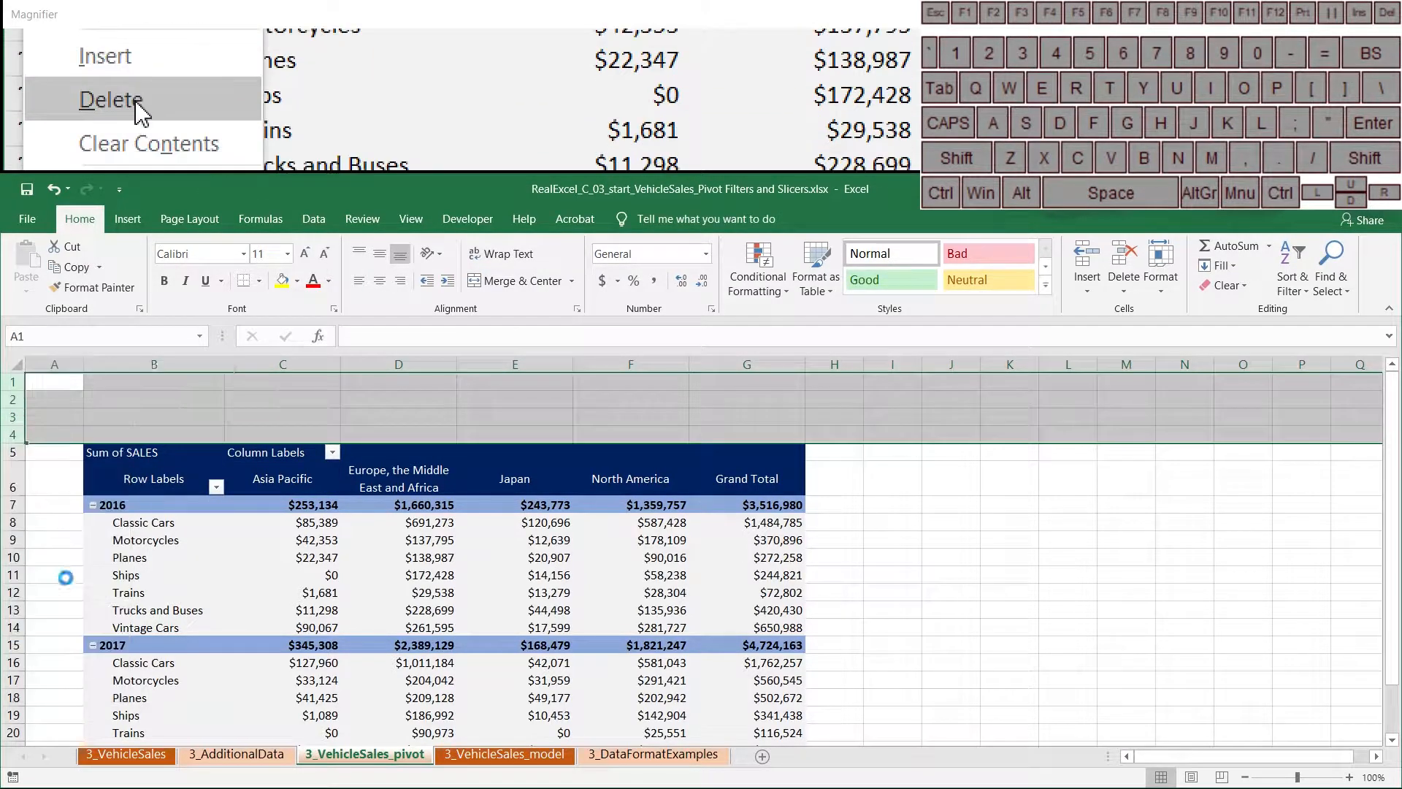
left_click(54, 577)
left_click(282, 487)
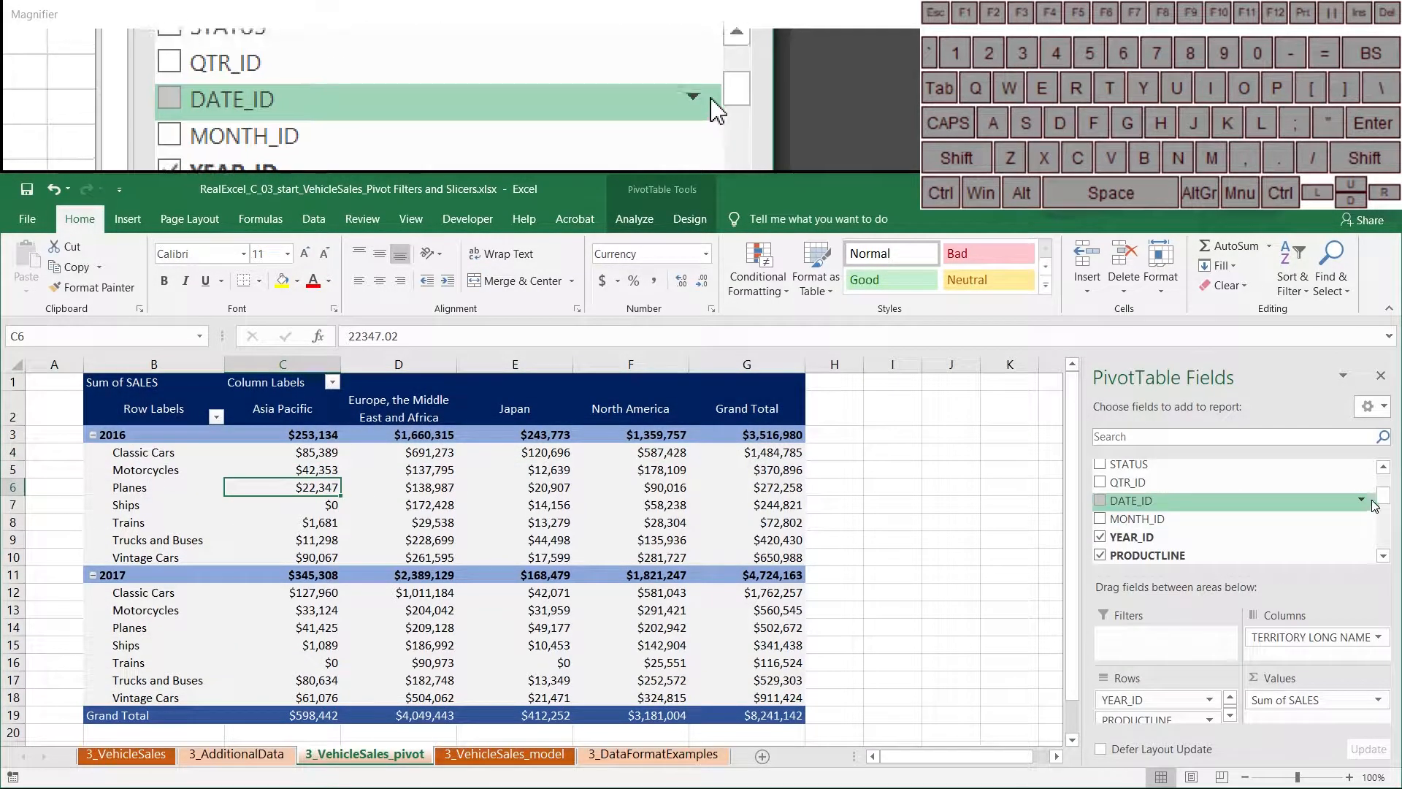
Add DEALSIZE back as a report filter and insert three blank sheet rows above it
scroll(1307, 533, "down", 5)
left_click_drag(1139, 530, 1159, 627)
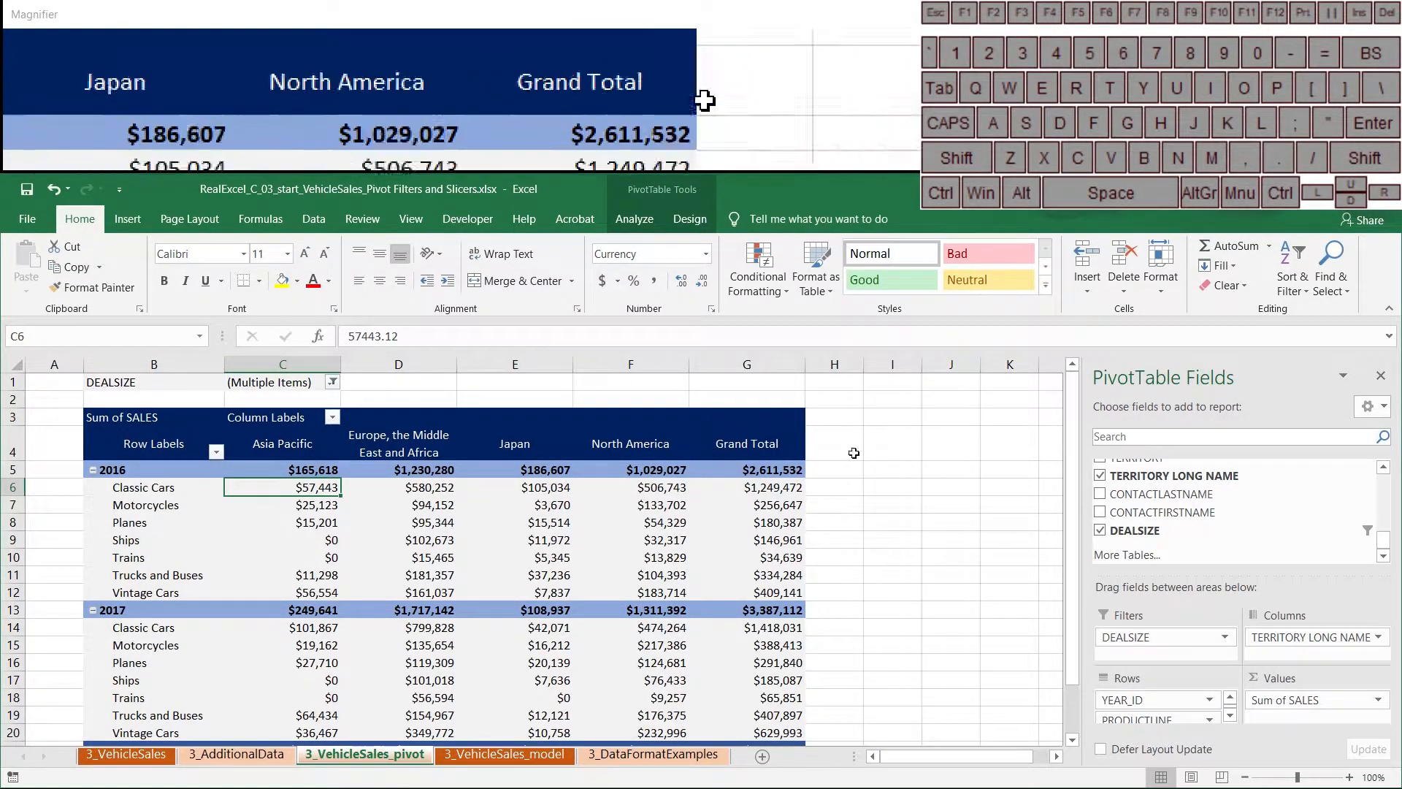
left_click_drag(6, 382, 6, 417)
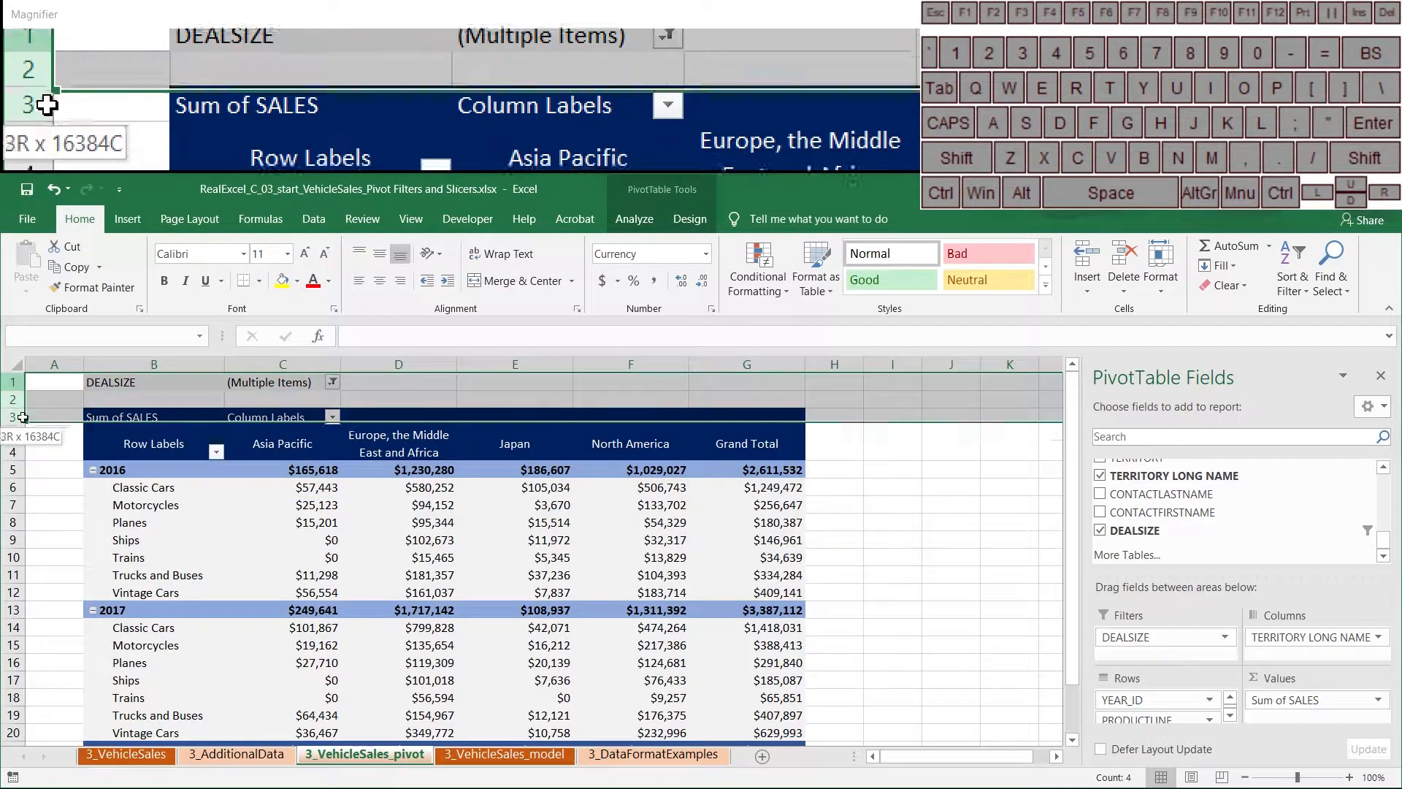
right_click(7, 416)
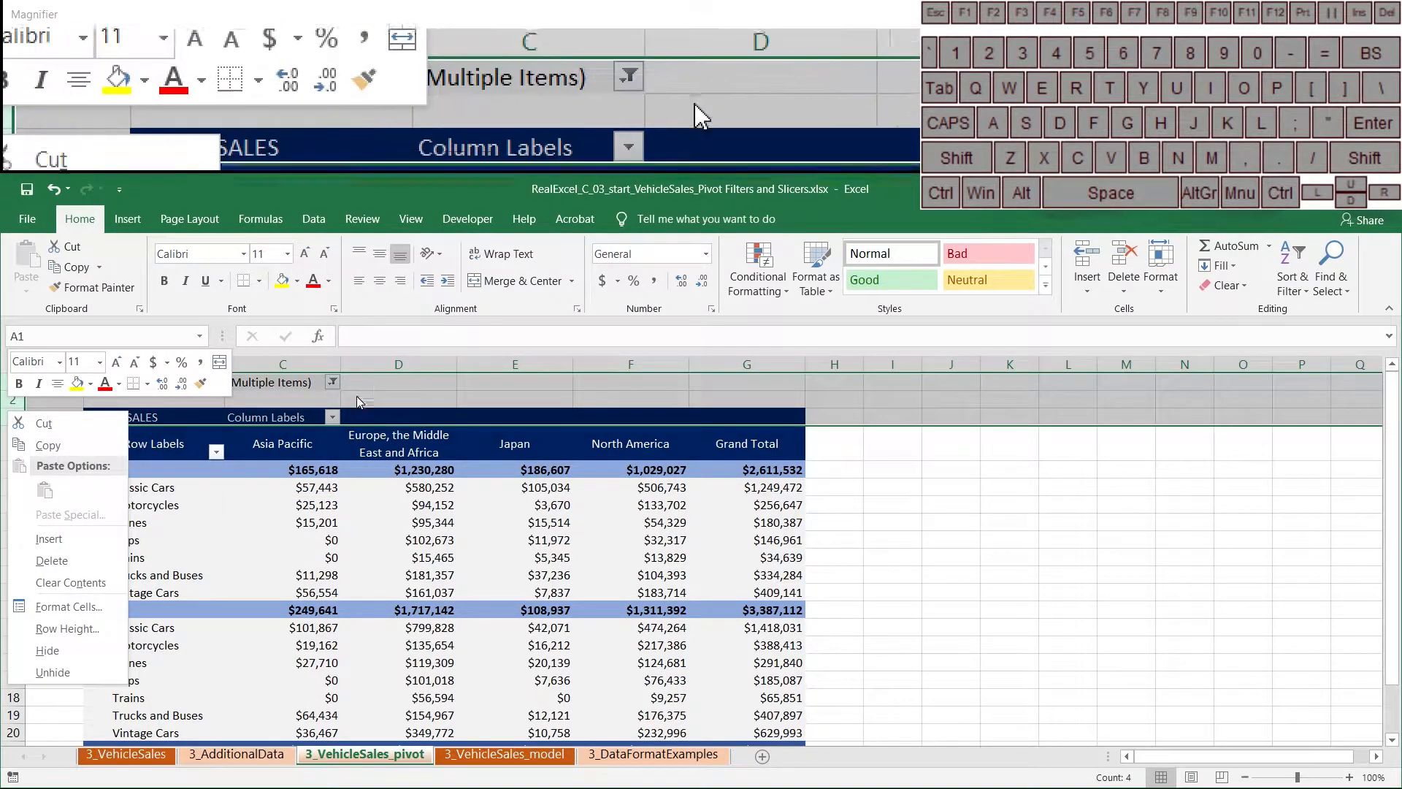
left_click(49, 538)
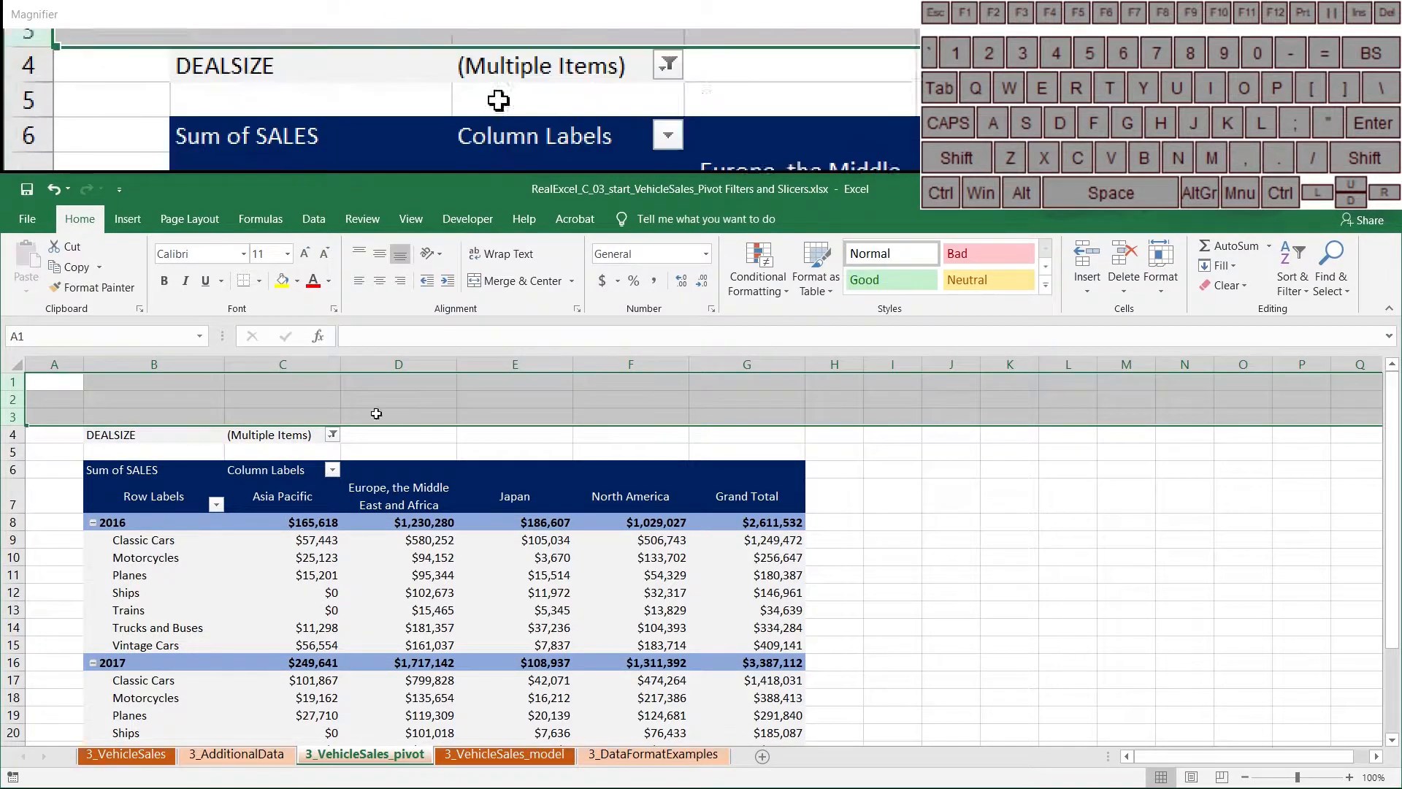
left_click(341, 610)
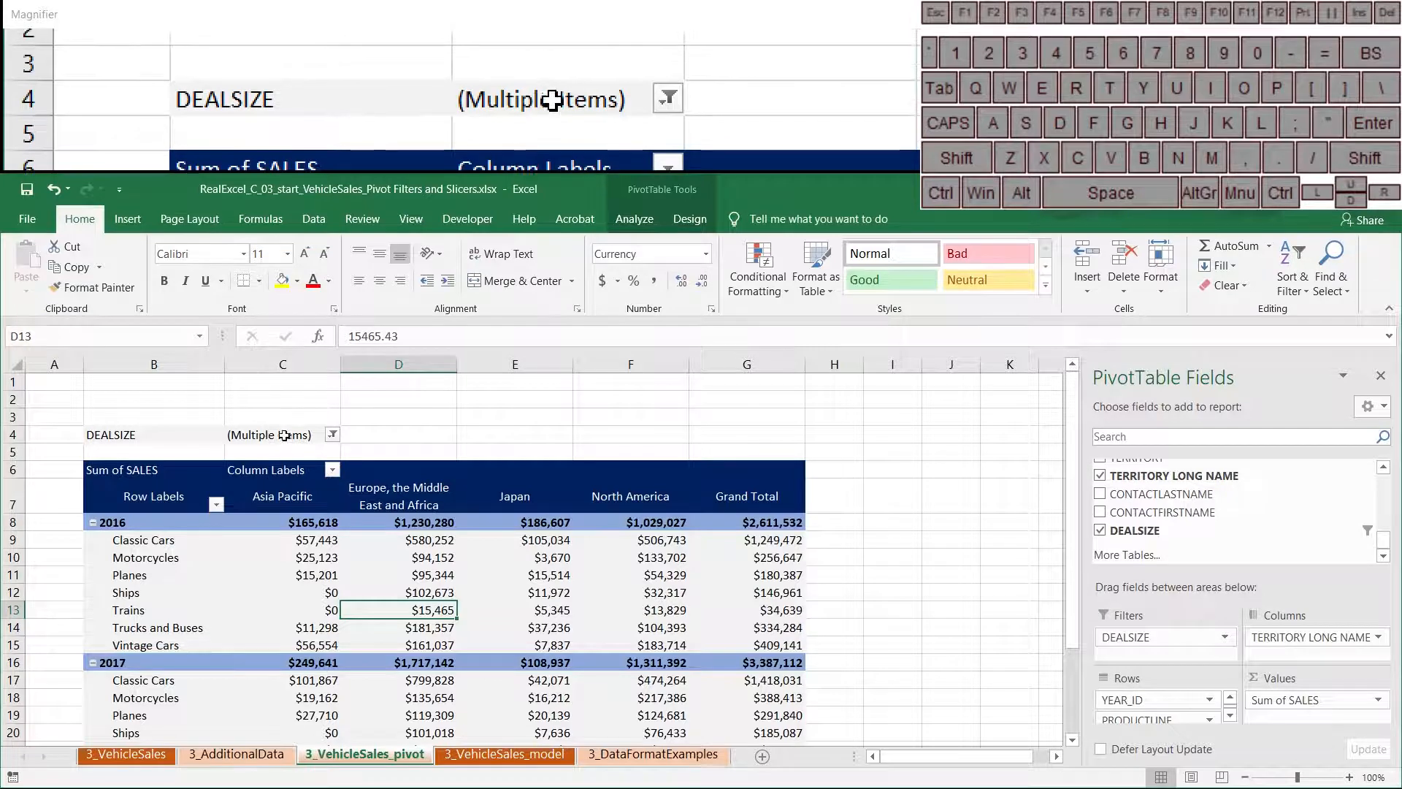
scroll(314, 550, "down", 2)
scroll(312, 546, "up", 2)
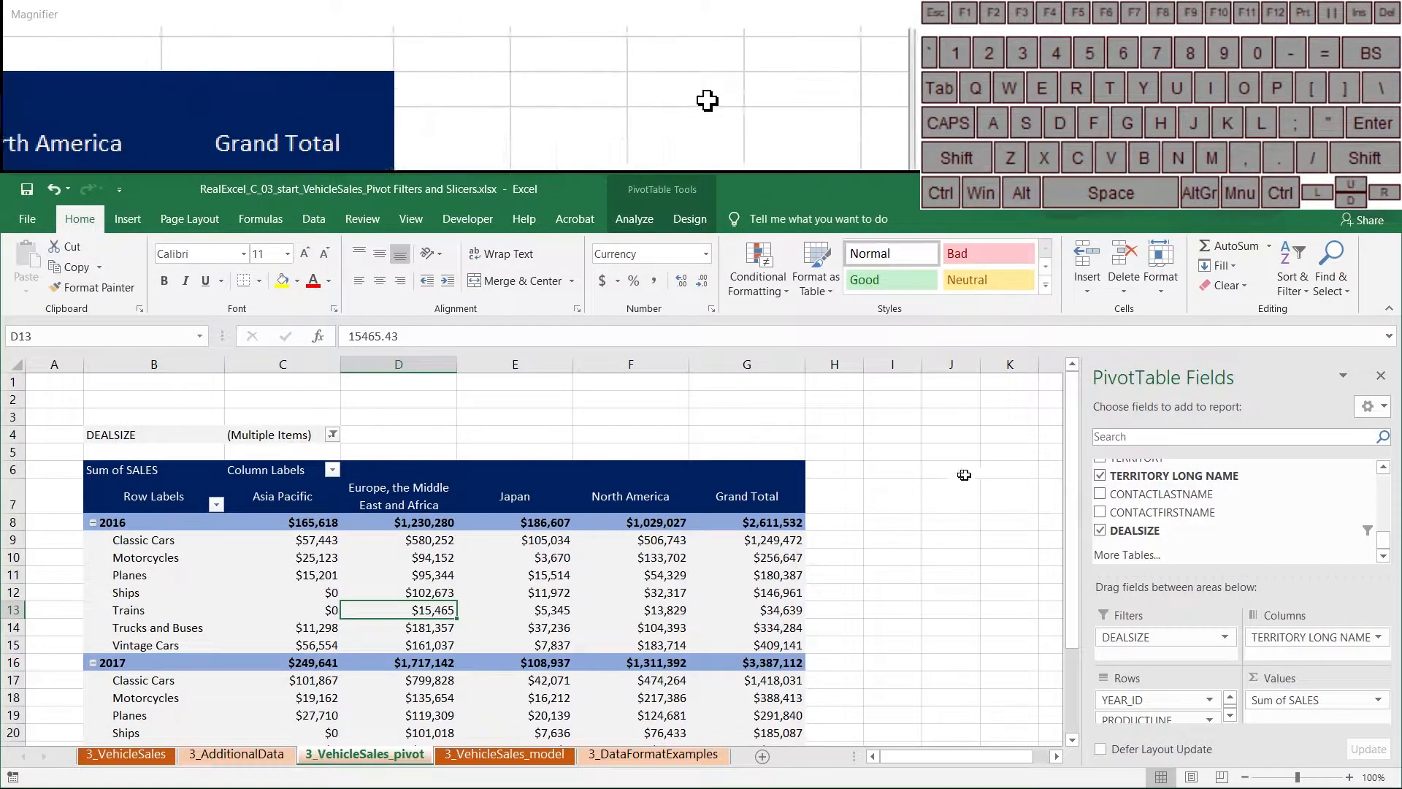
Add QTR_ID as a report filter below DEALSIZE and filter the PivotTable to quarter 4
left_click_drag(1384, 548, 1382, 495)
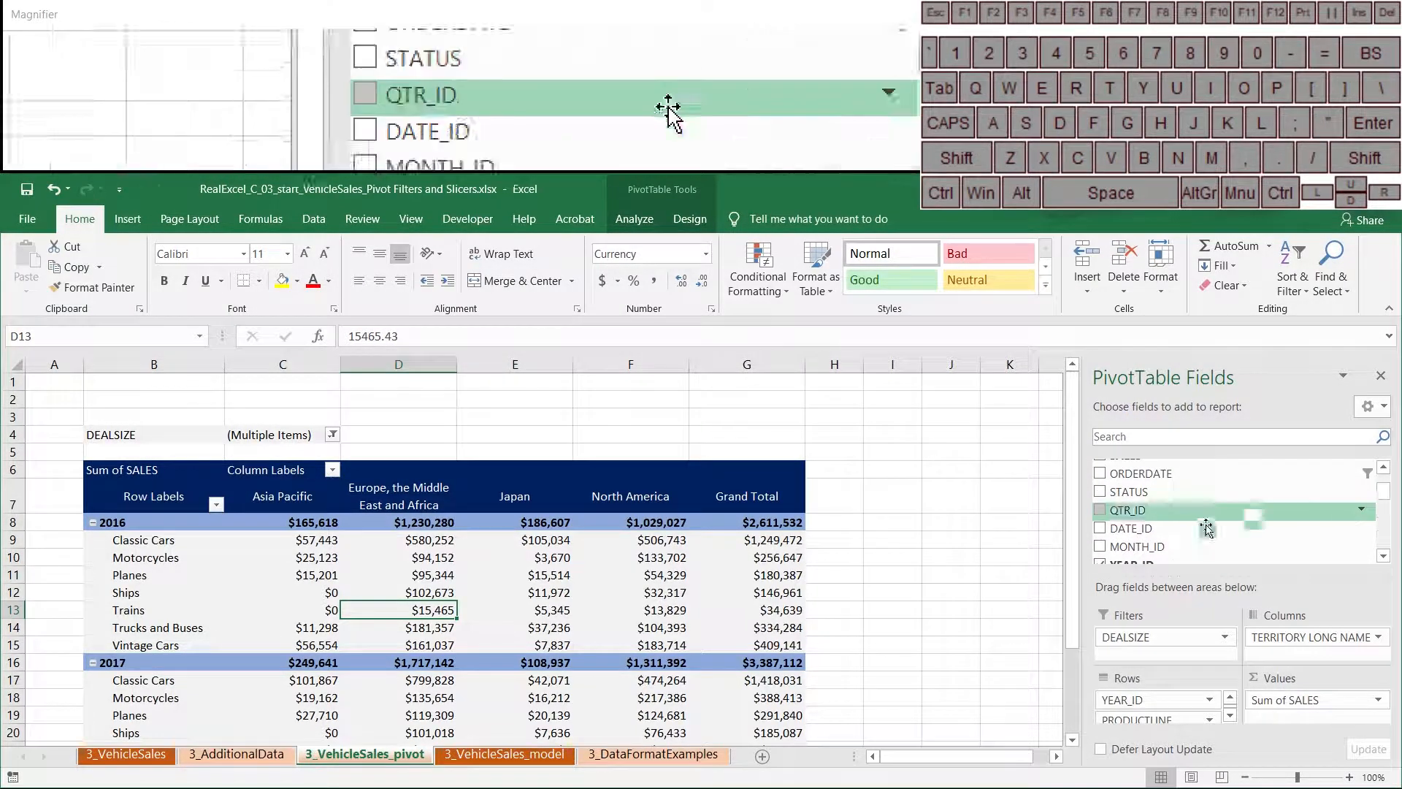
left_click_drag(1139, 495, 1151, 653)
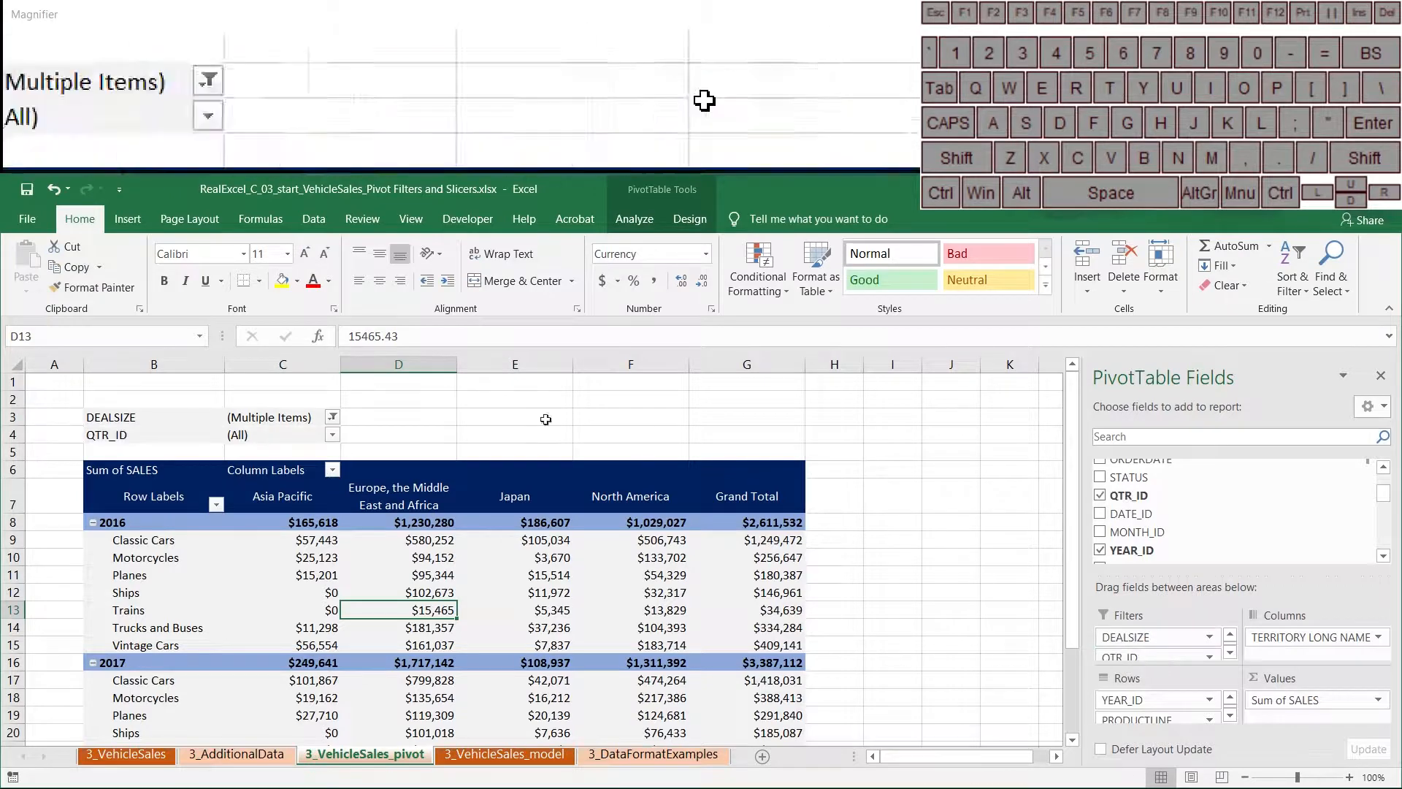
left_click(334, 436)
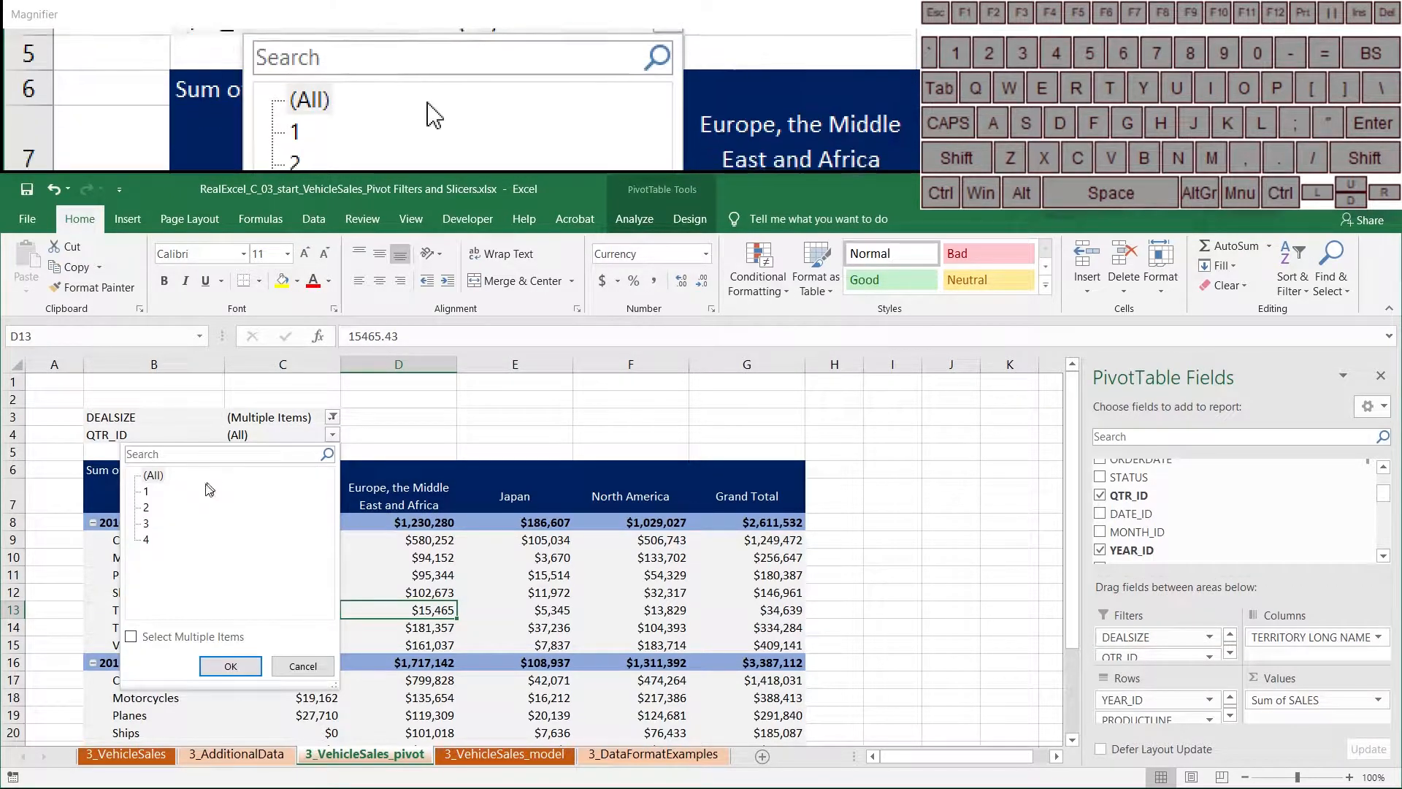
left_click(148, 540)
left_click(231, 665)
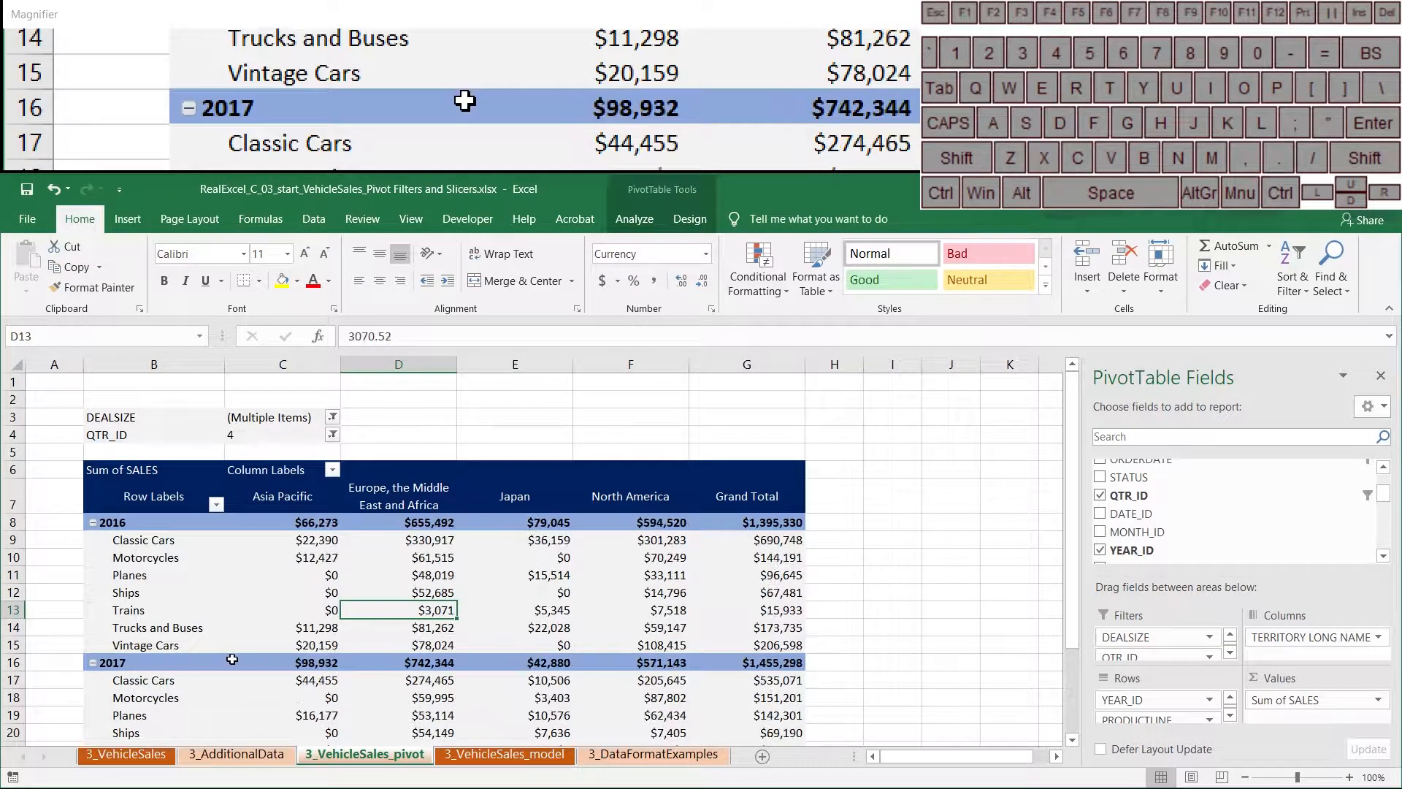
Allow multiple items in the QTR_ID filter and include quarter 3 along with quarter 4
left_click(332, 434)
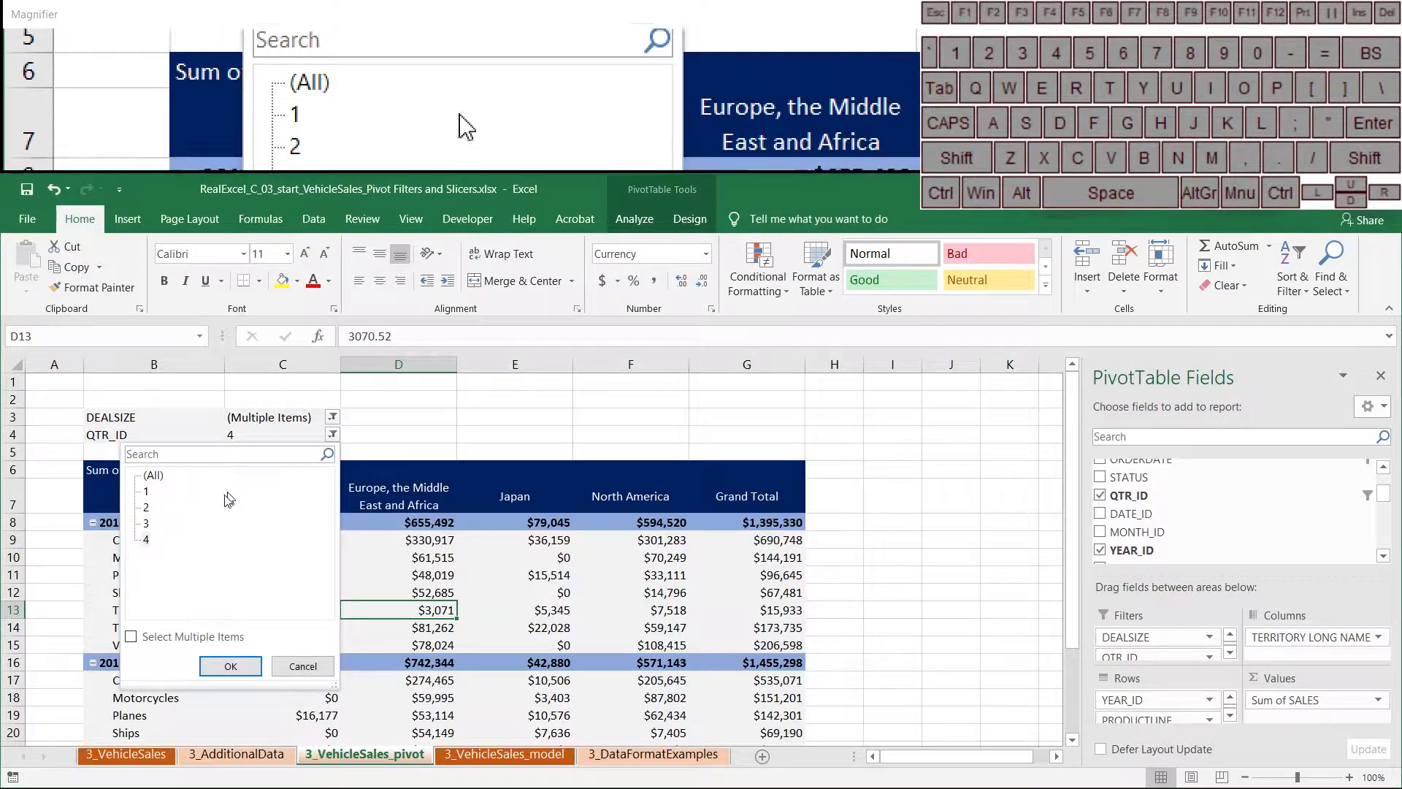
left_click(131, 636)
left_click(148, 523)
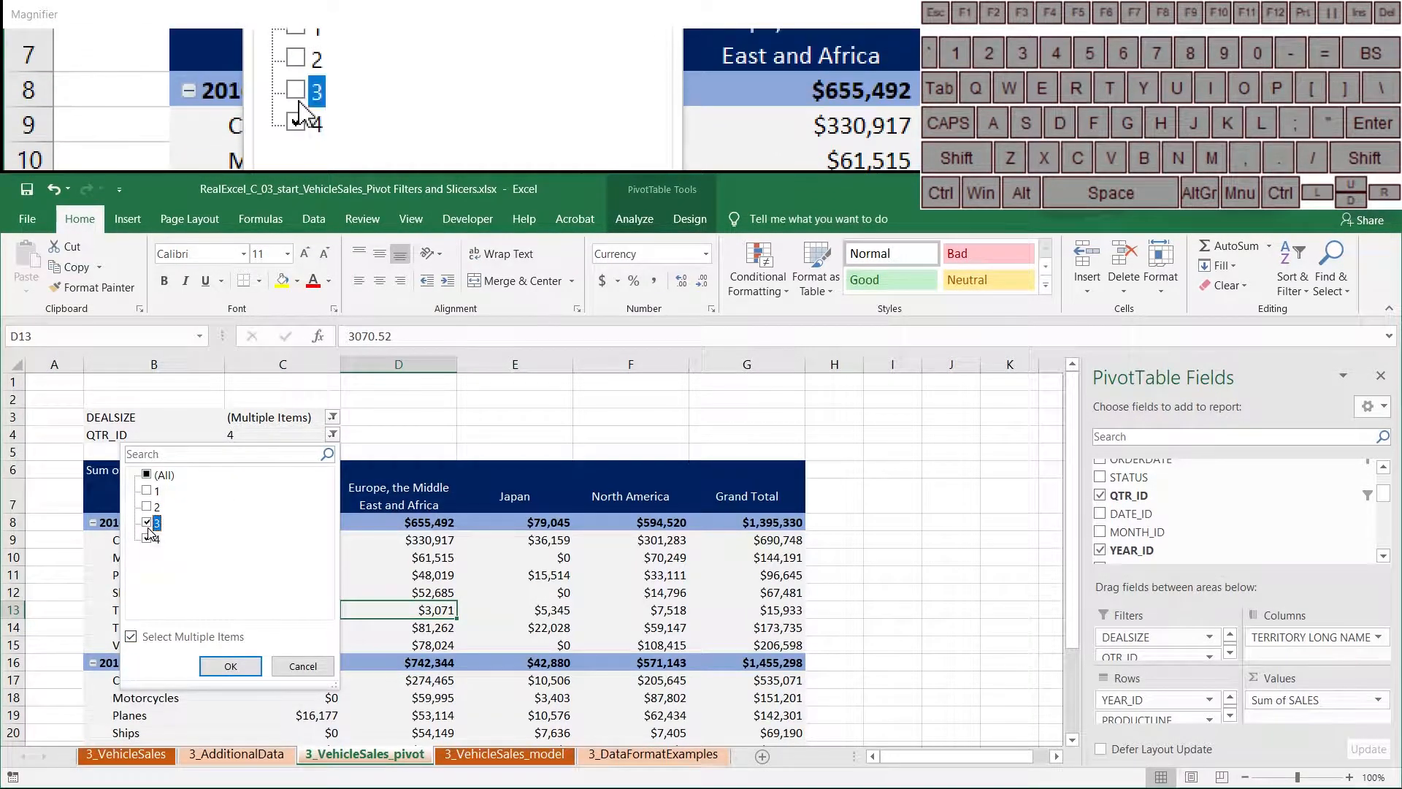
left_click(225, 662)
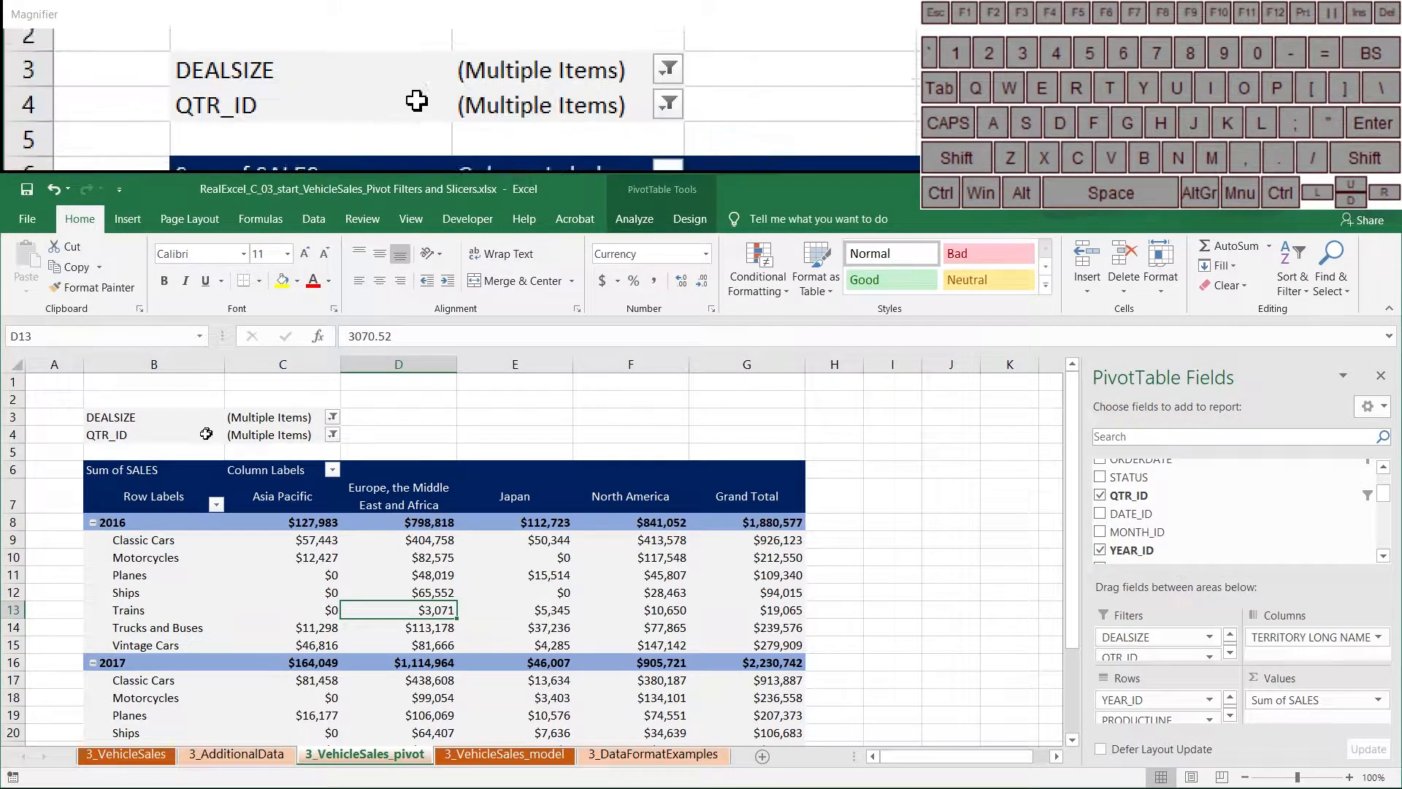
left_click(515, 437)
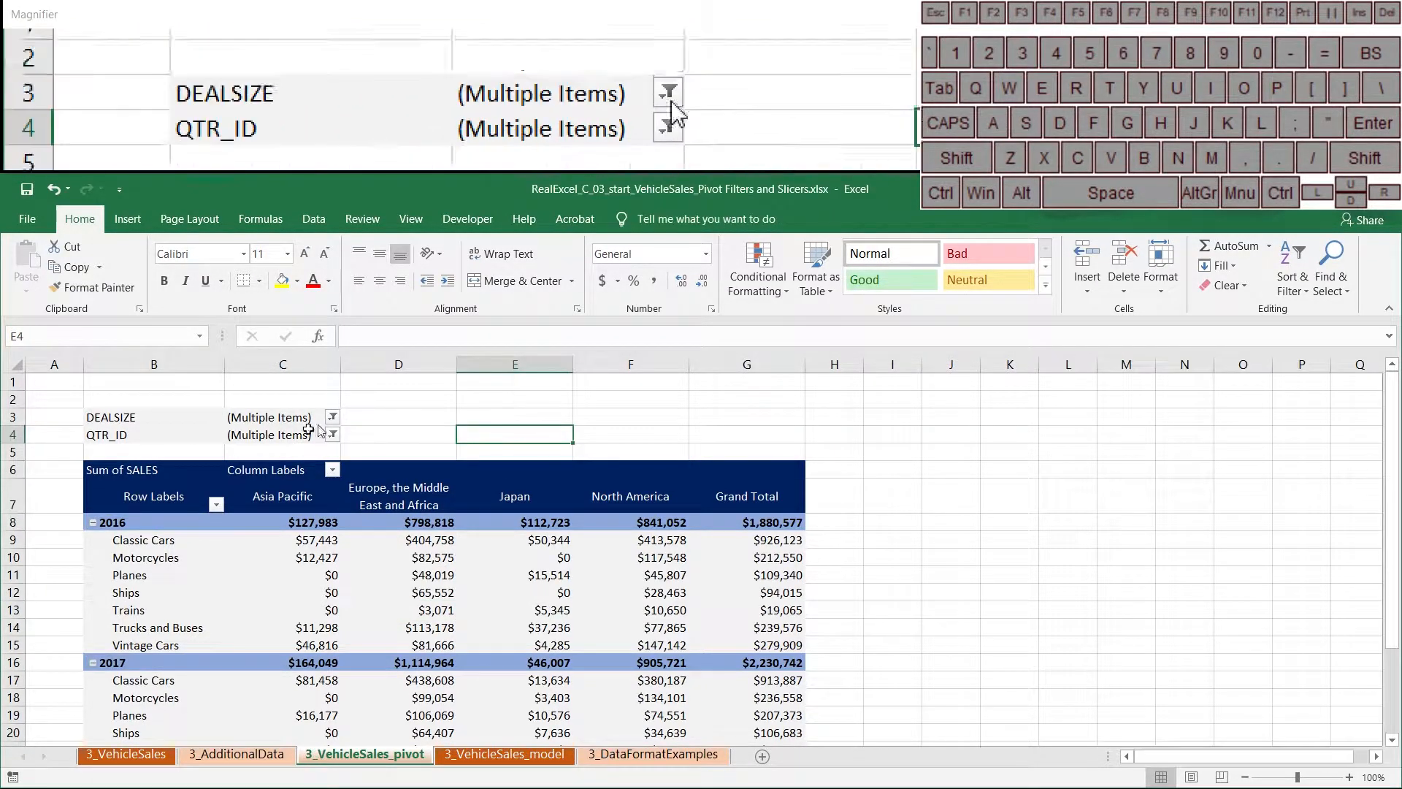
left_click(277, 436)
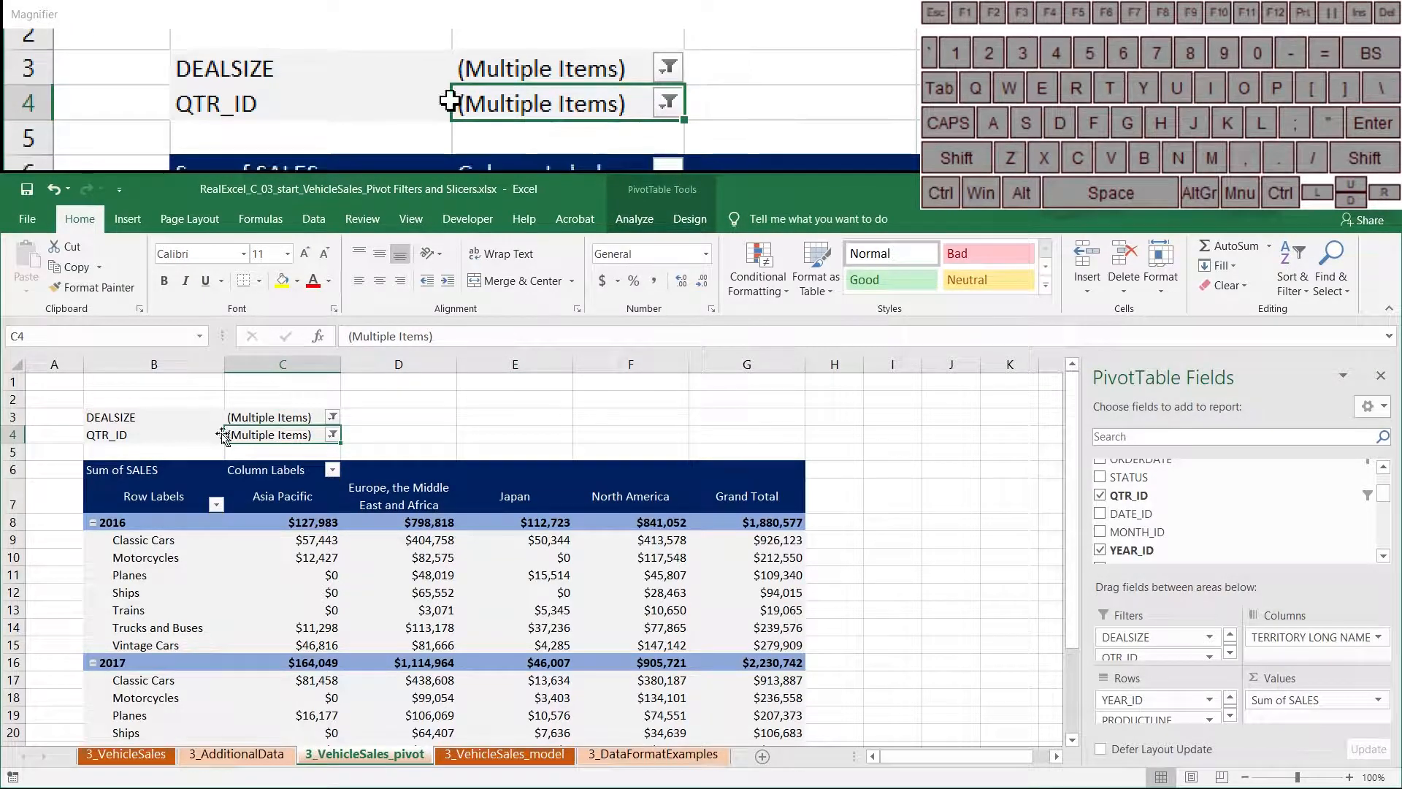
left_click(332, 416)
left_click(332, 417)
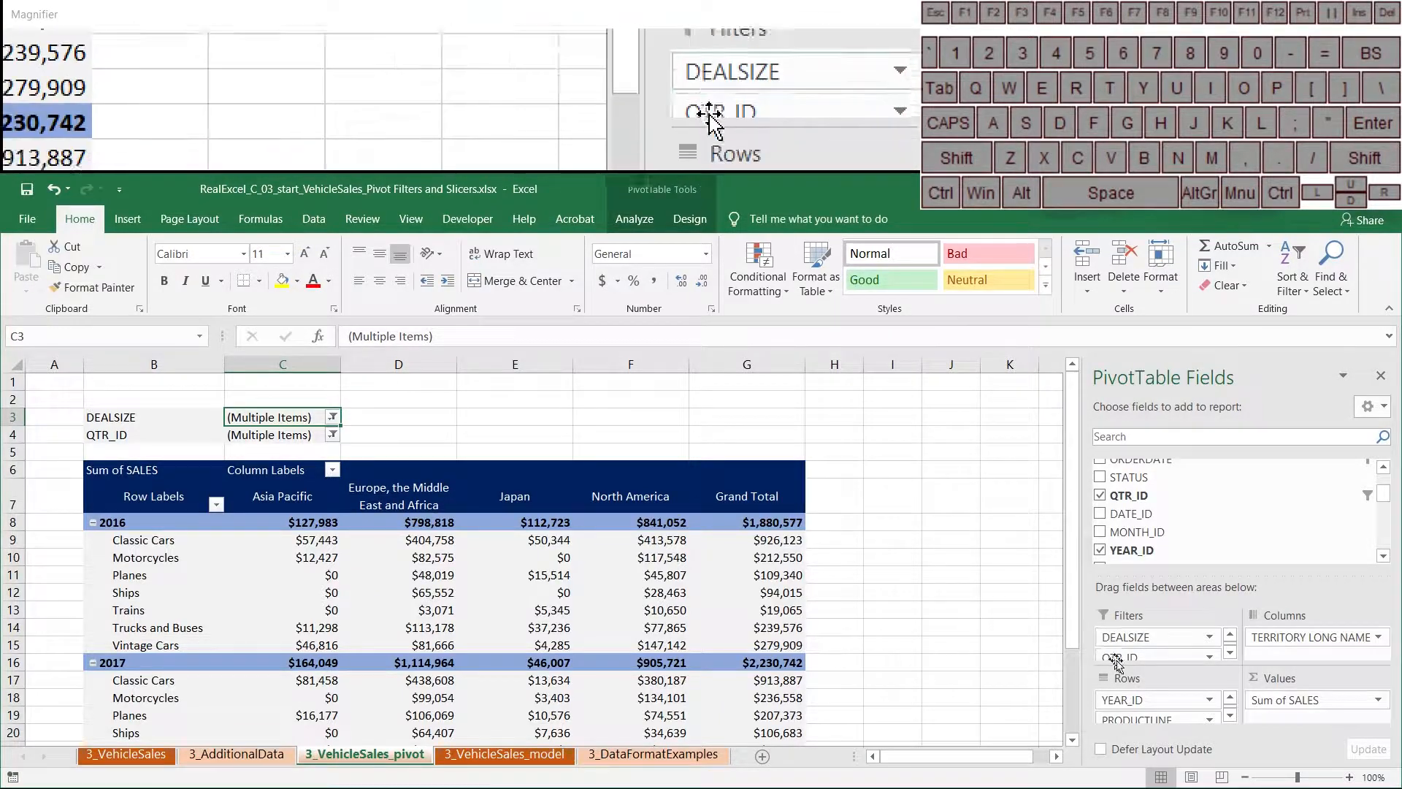
Remove DEALSIZE from the report filters and reset the QTR_ID filter to all items
left_click_drag(1165, 640, 1049, 640)
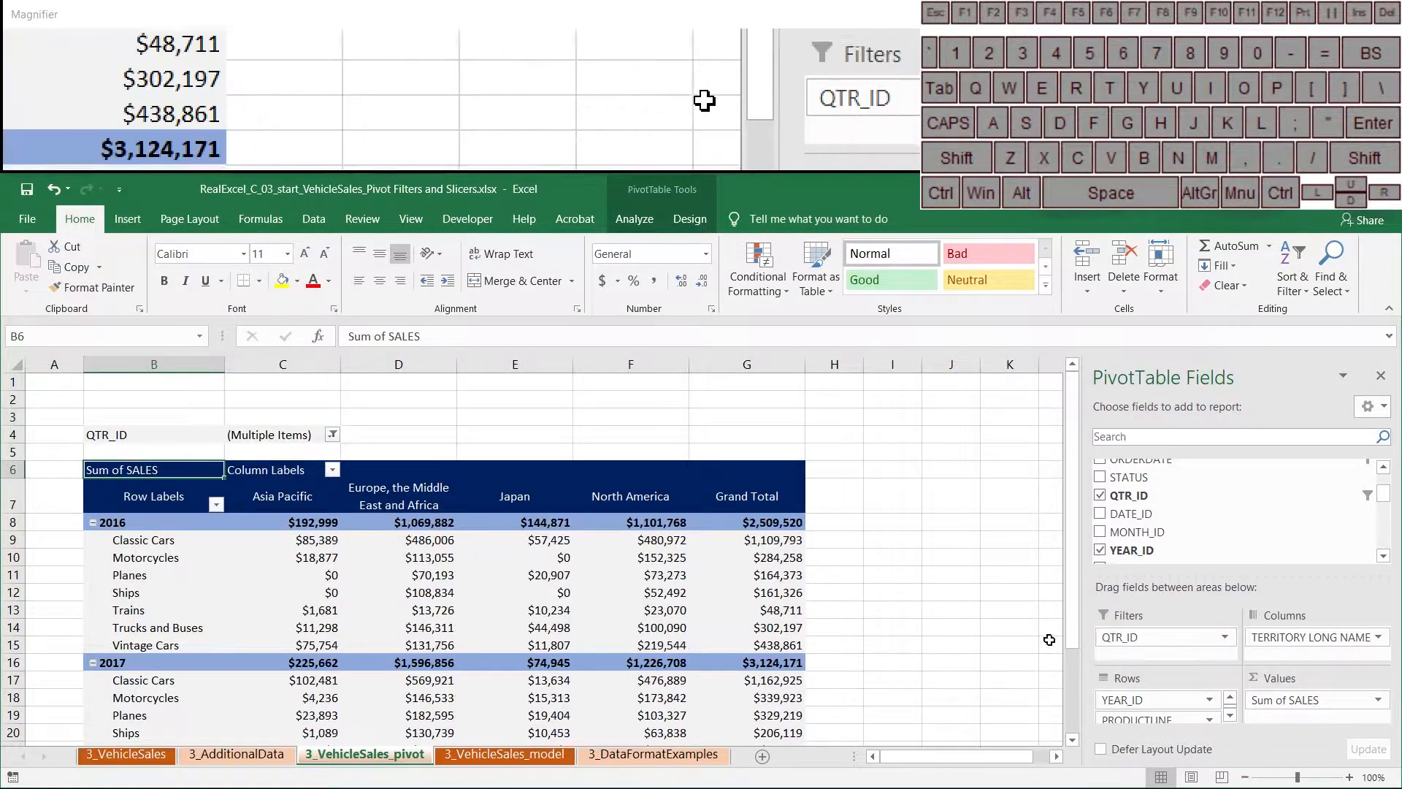
left_click(1367, 495)
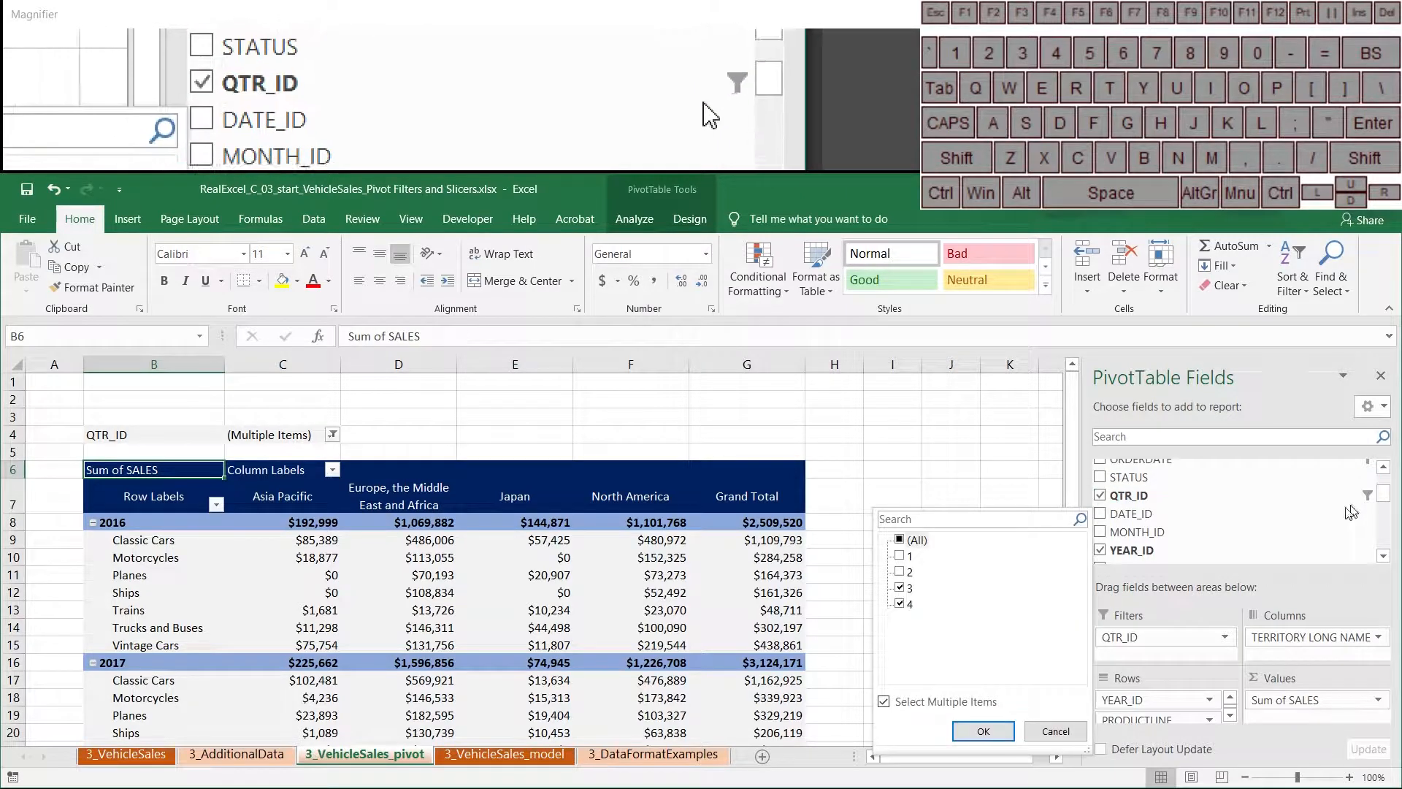
left_click(900, 540)
left_click(983, 731)
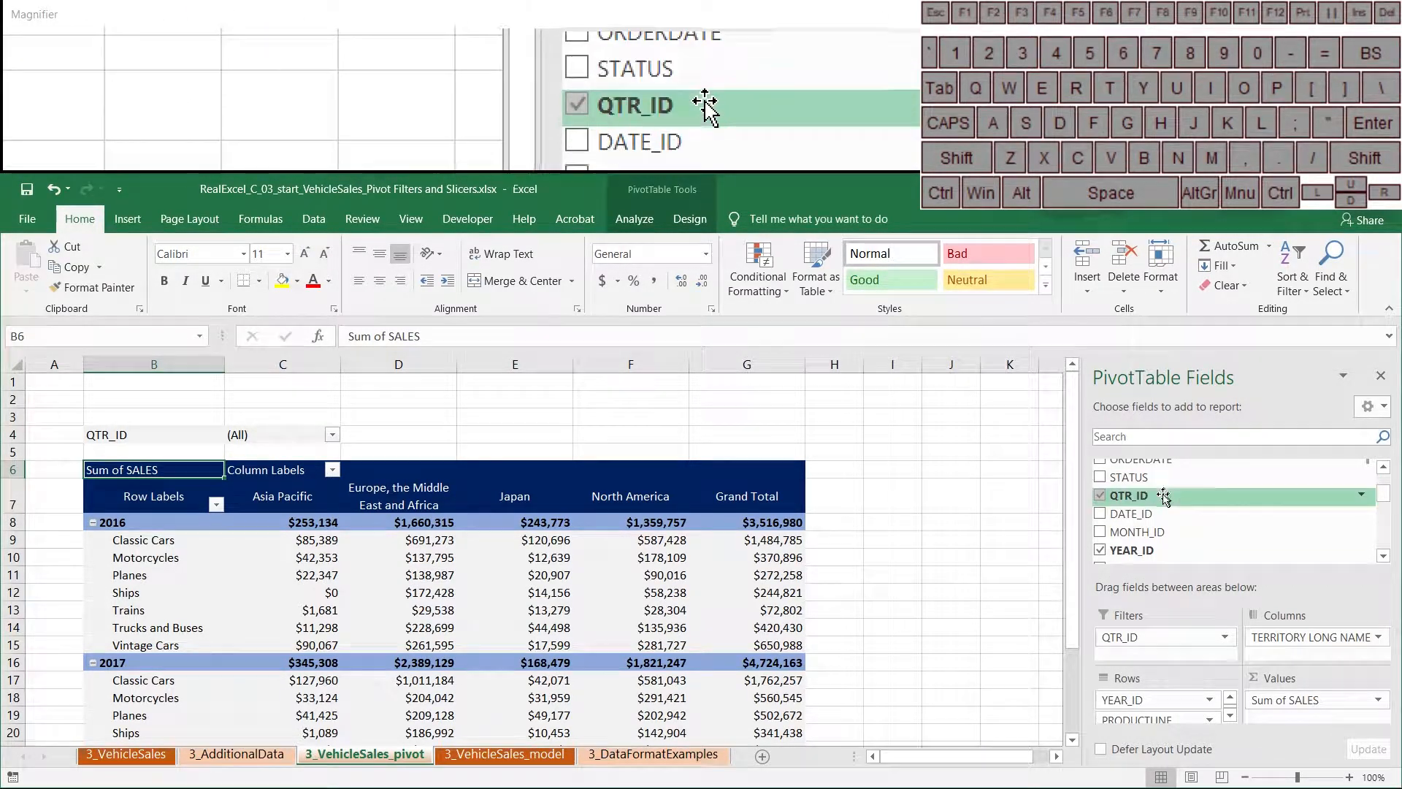
Remove QTR_ID from the PivotTable and locate DEALSIZE in the field list
left_click(1100, 495)
scroll(1177, 518, "up", 1)
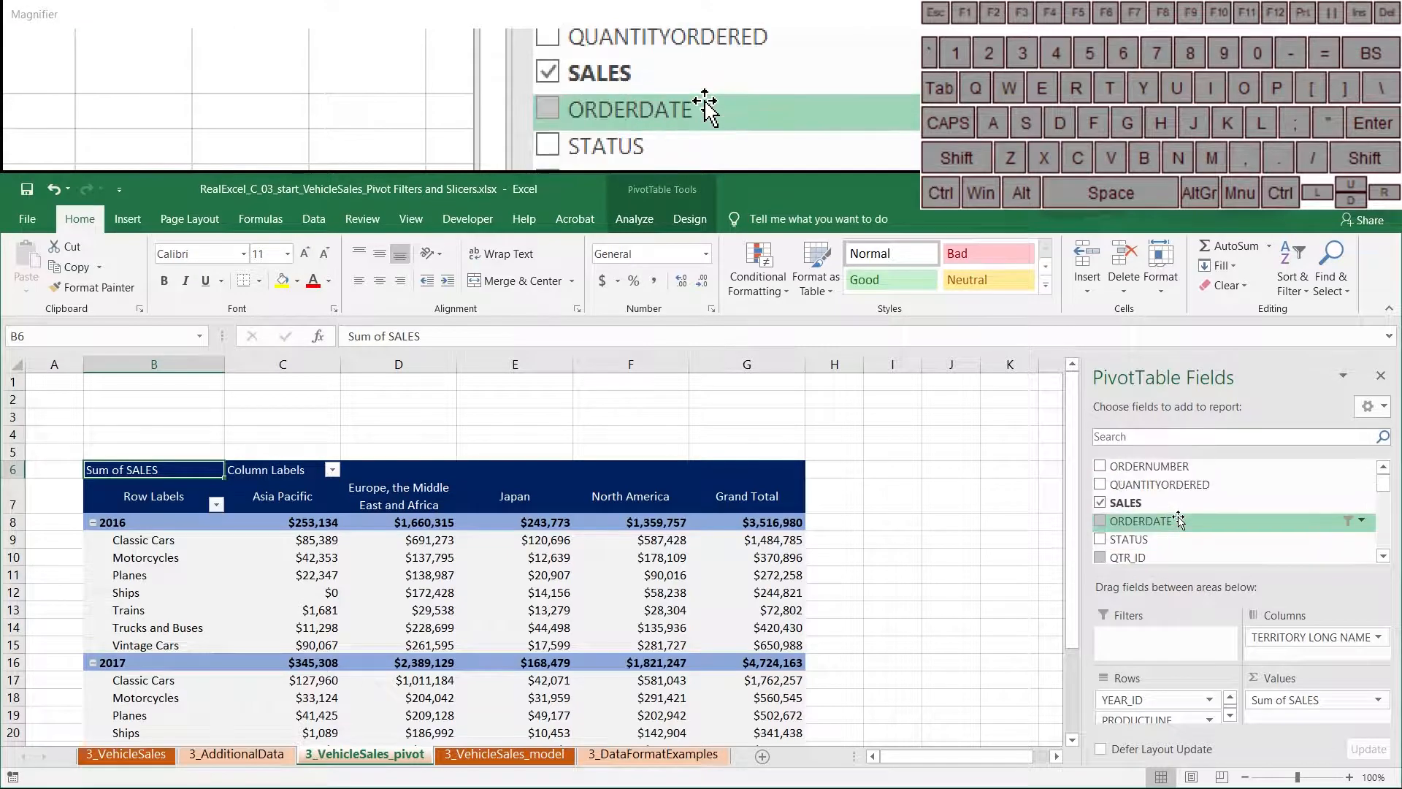
scroll(1227, 527, "down", 5)
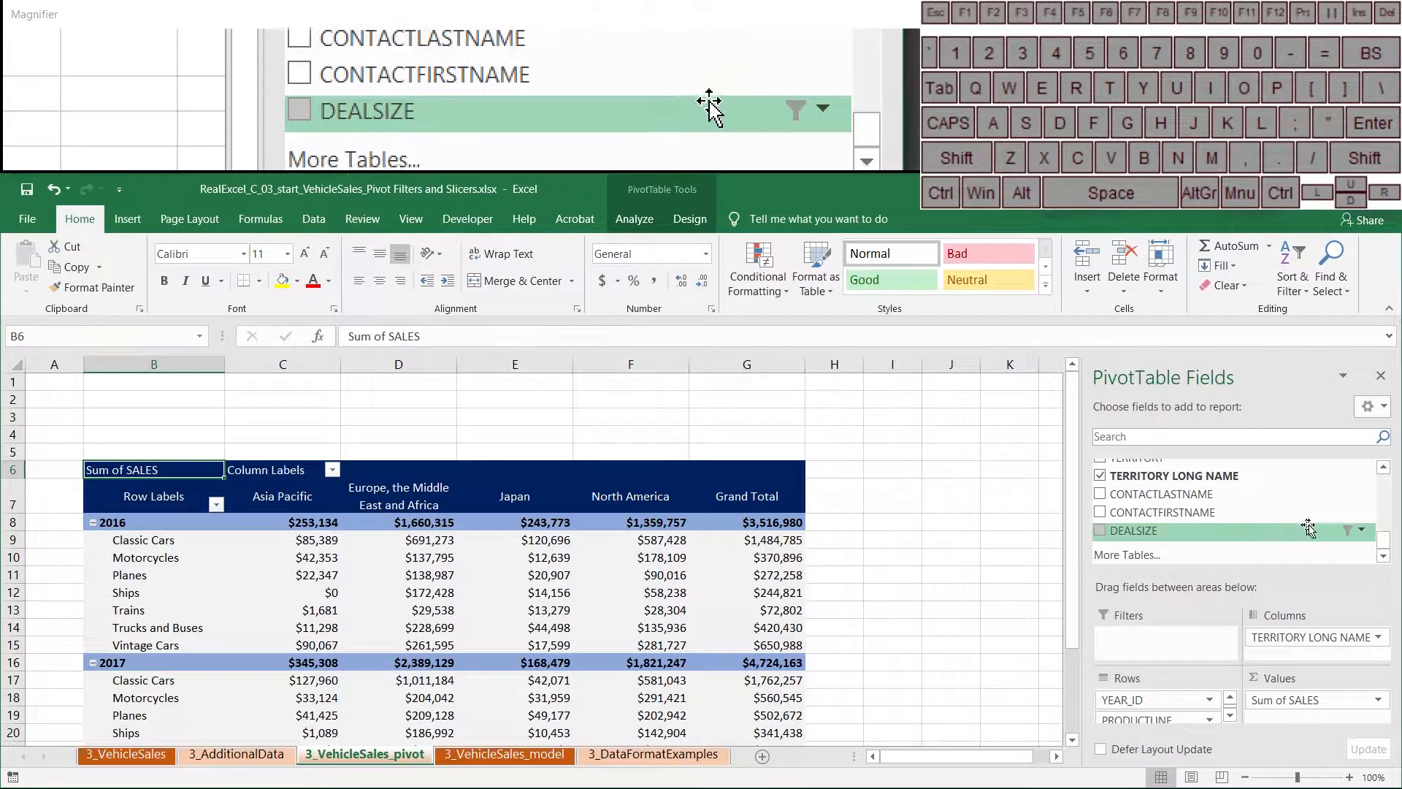
left_click(1362, 530)
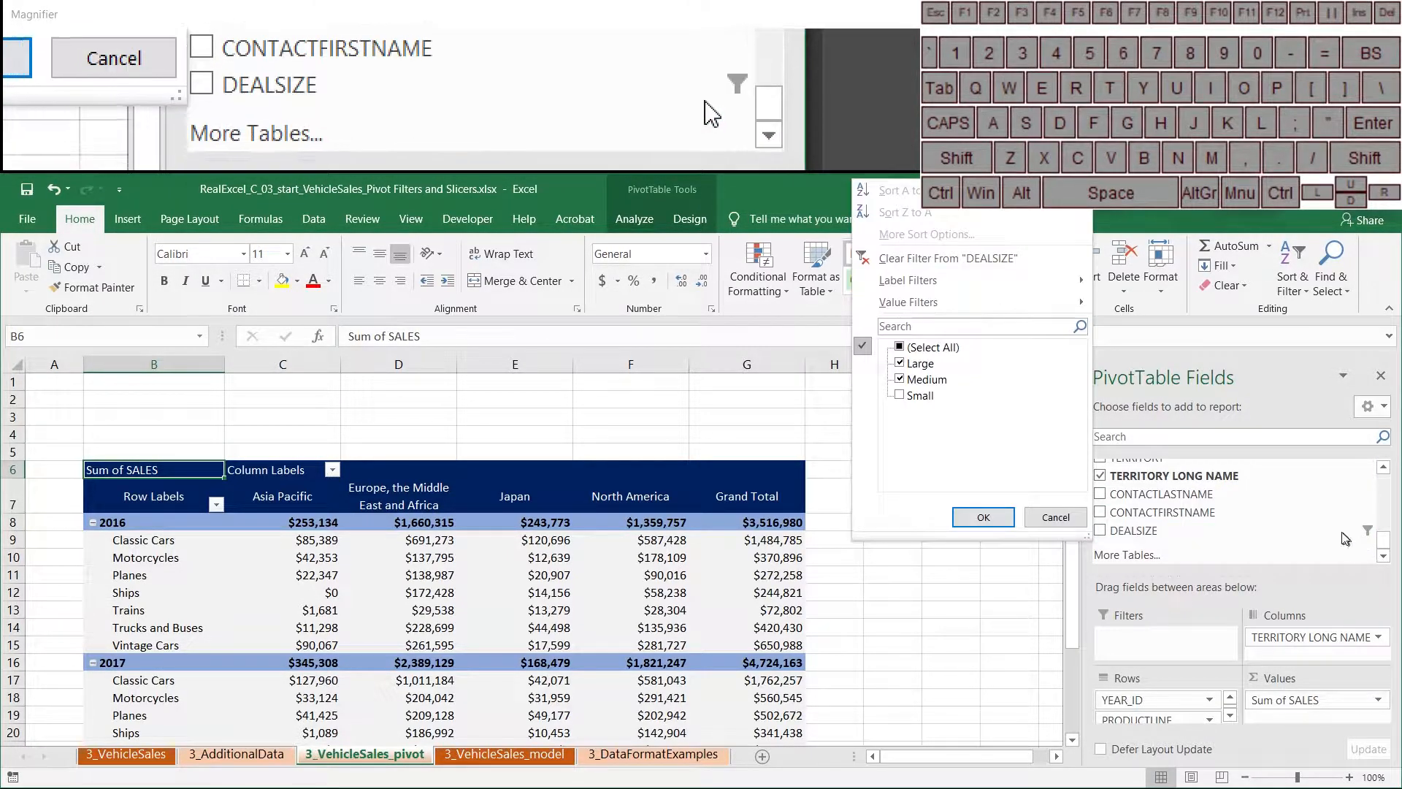
left_click(897, 349)
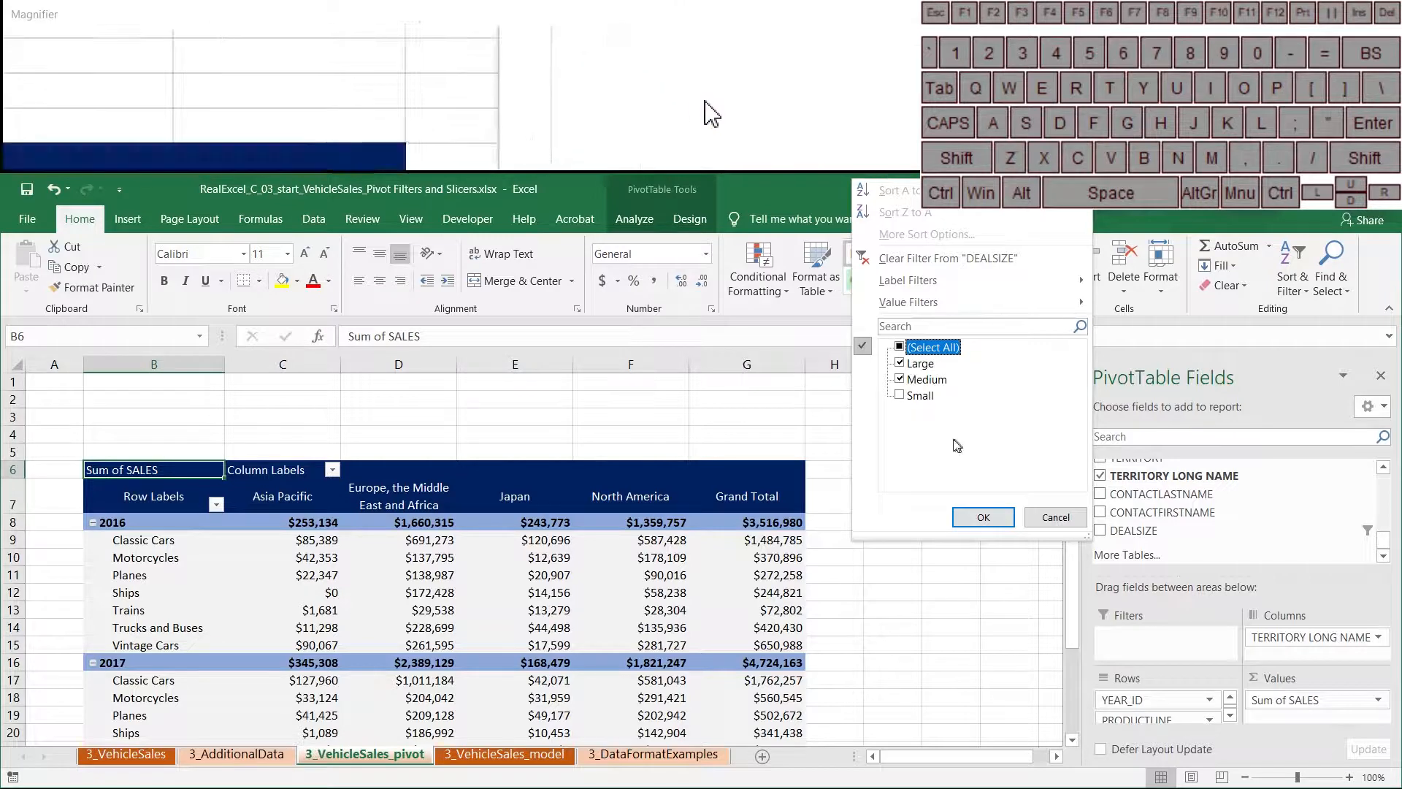
left_click(900, 348)
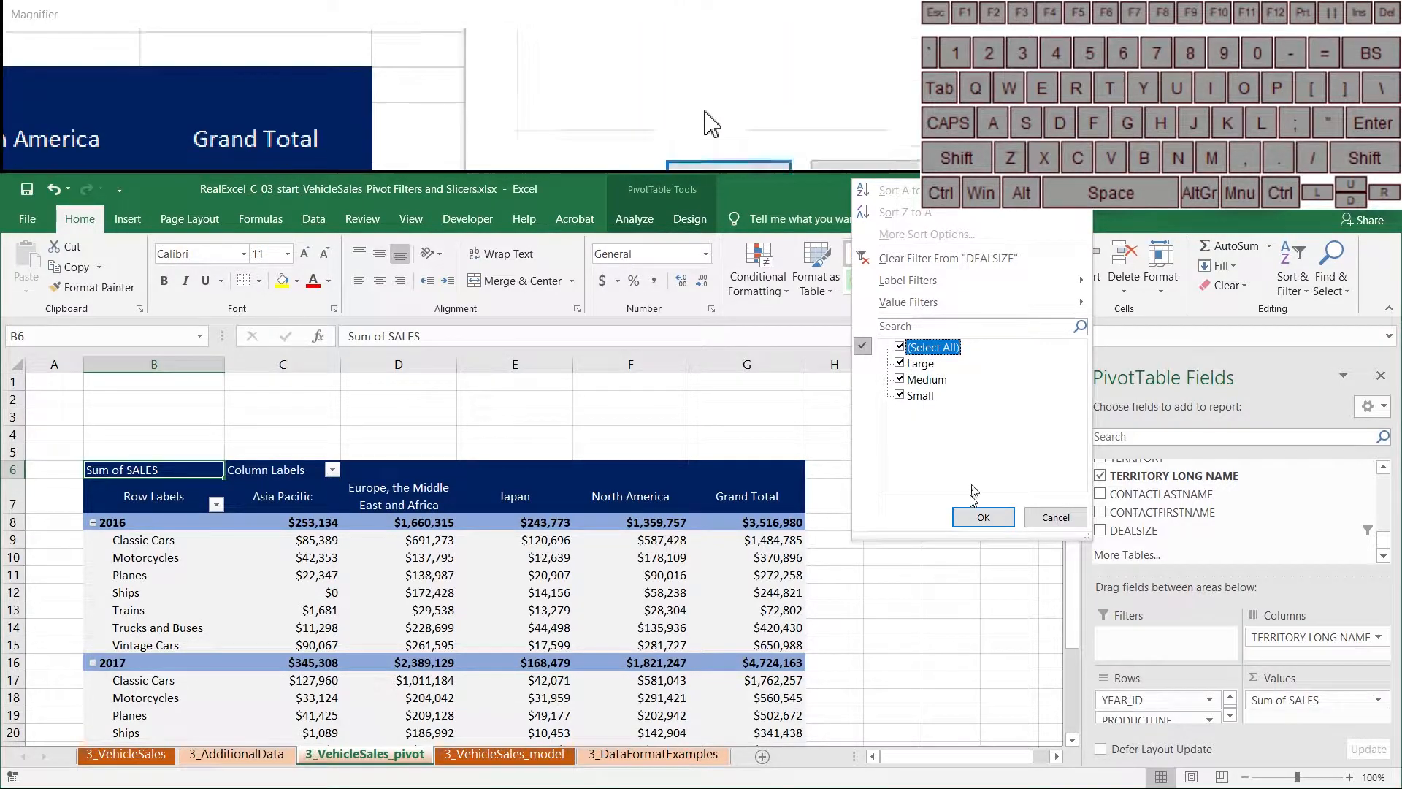
left_click(1041, 519)
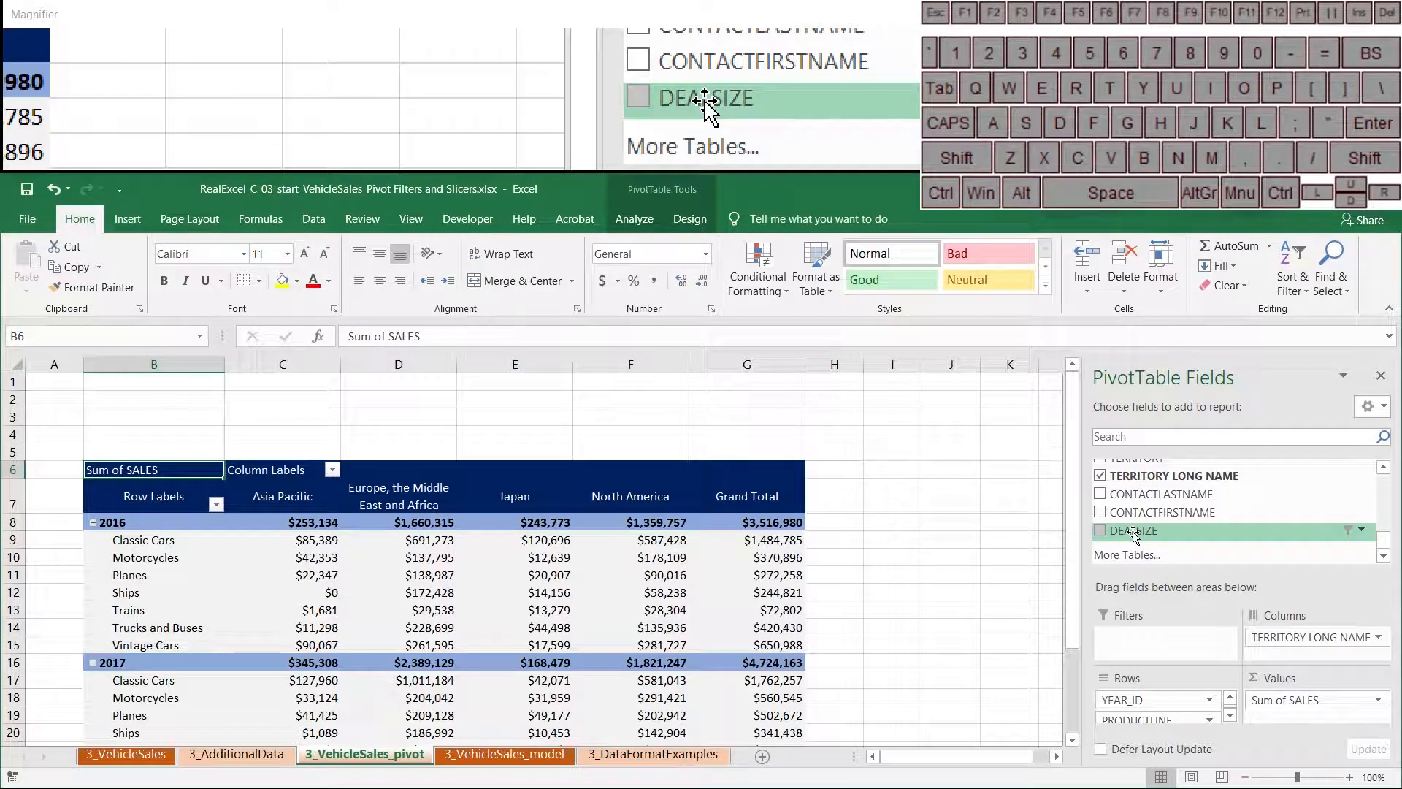
Add DEALSIZE back as a report filter, check its selected items, and remove it from the PivotTable again
left_click_drag(1133, 533, 1143, 639)
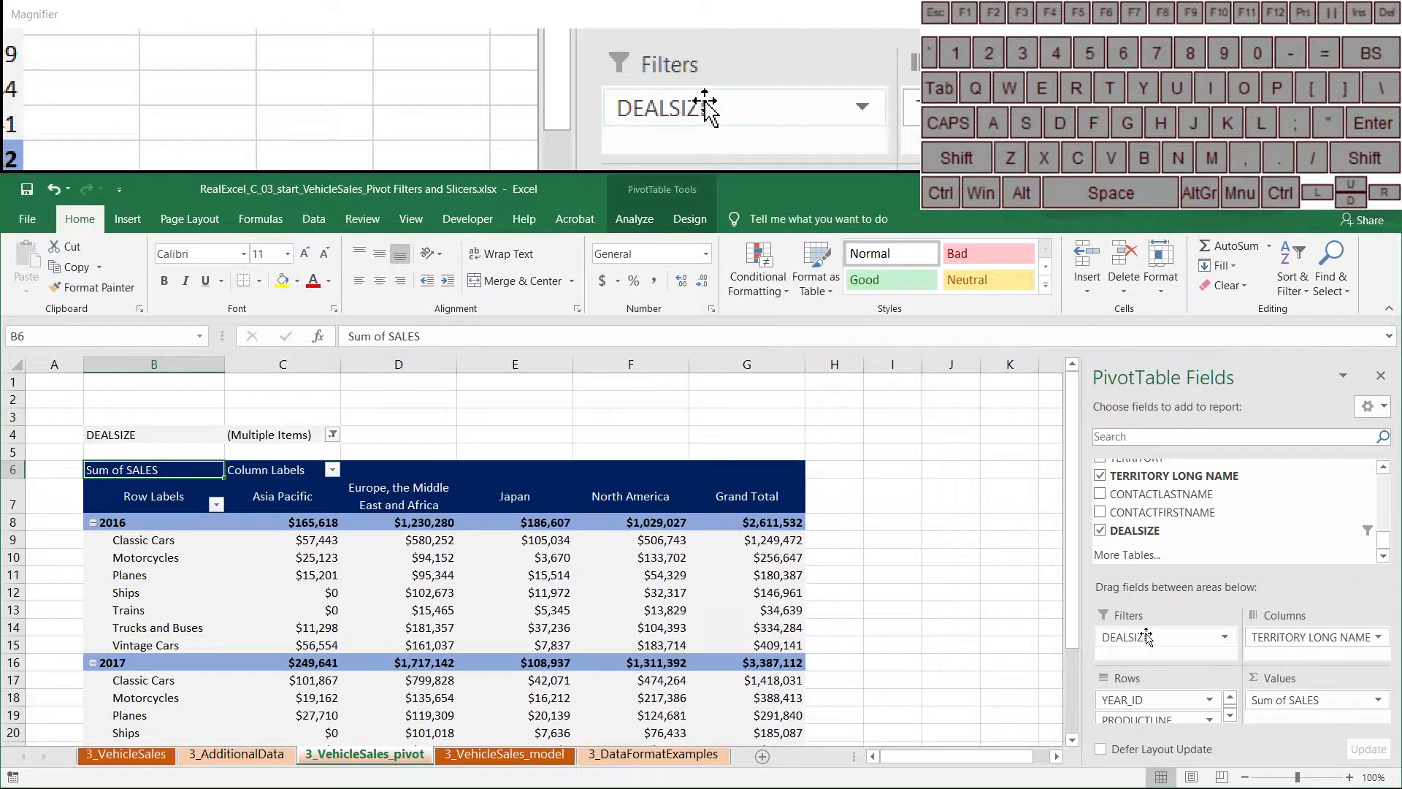
left_click(332, 434)
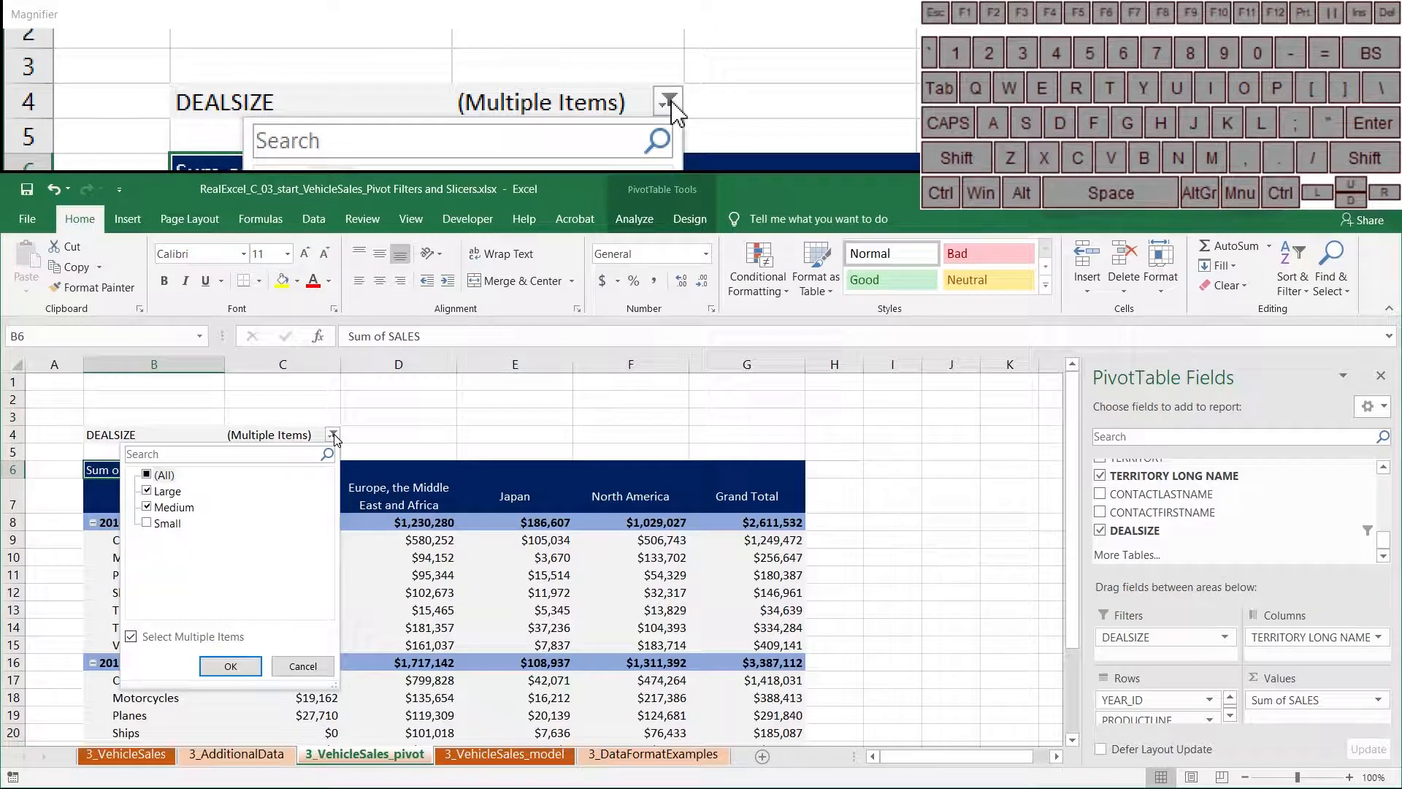
left_click(333, 436)
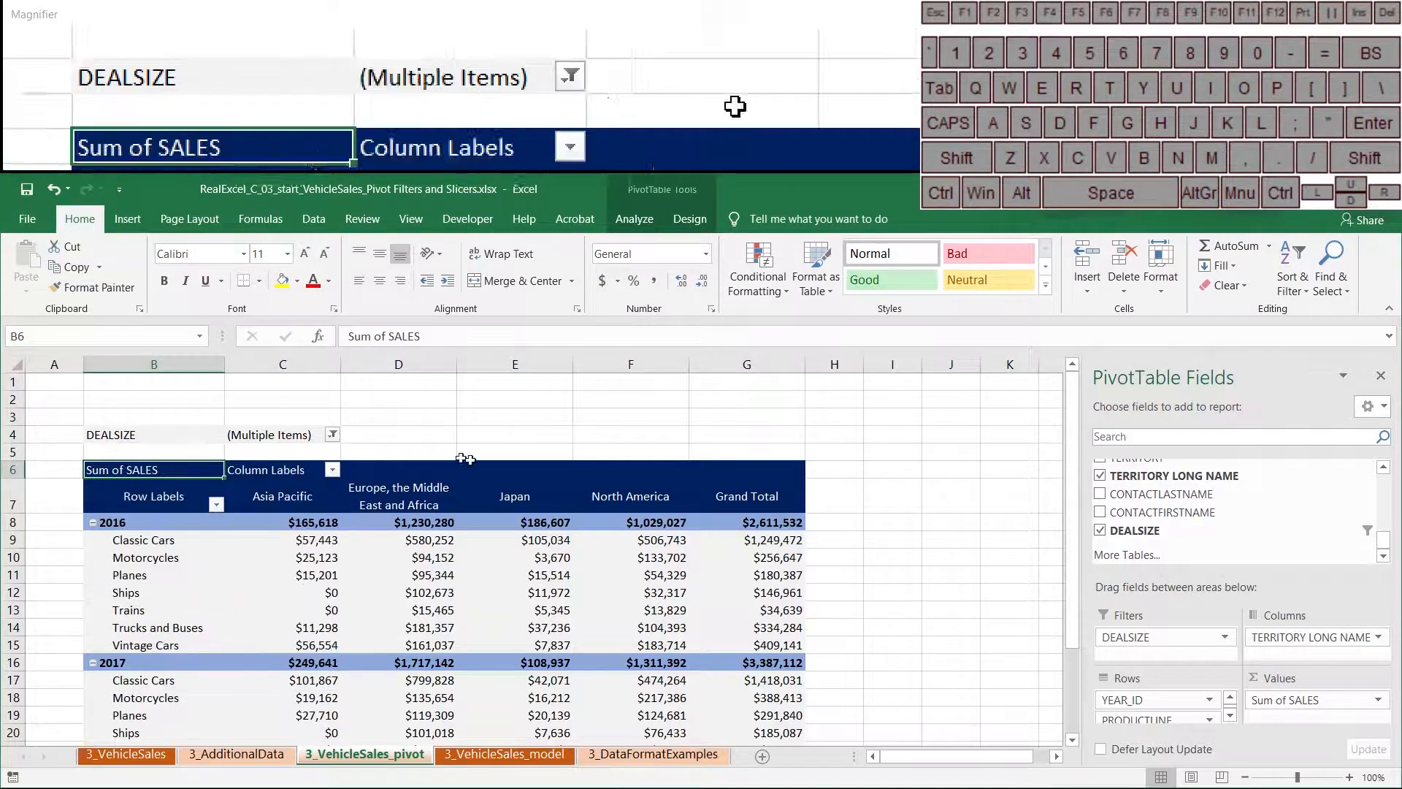
left_click(1101, 533)
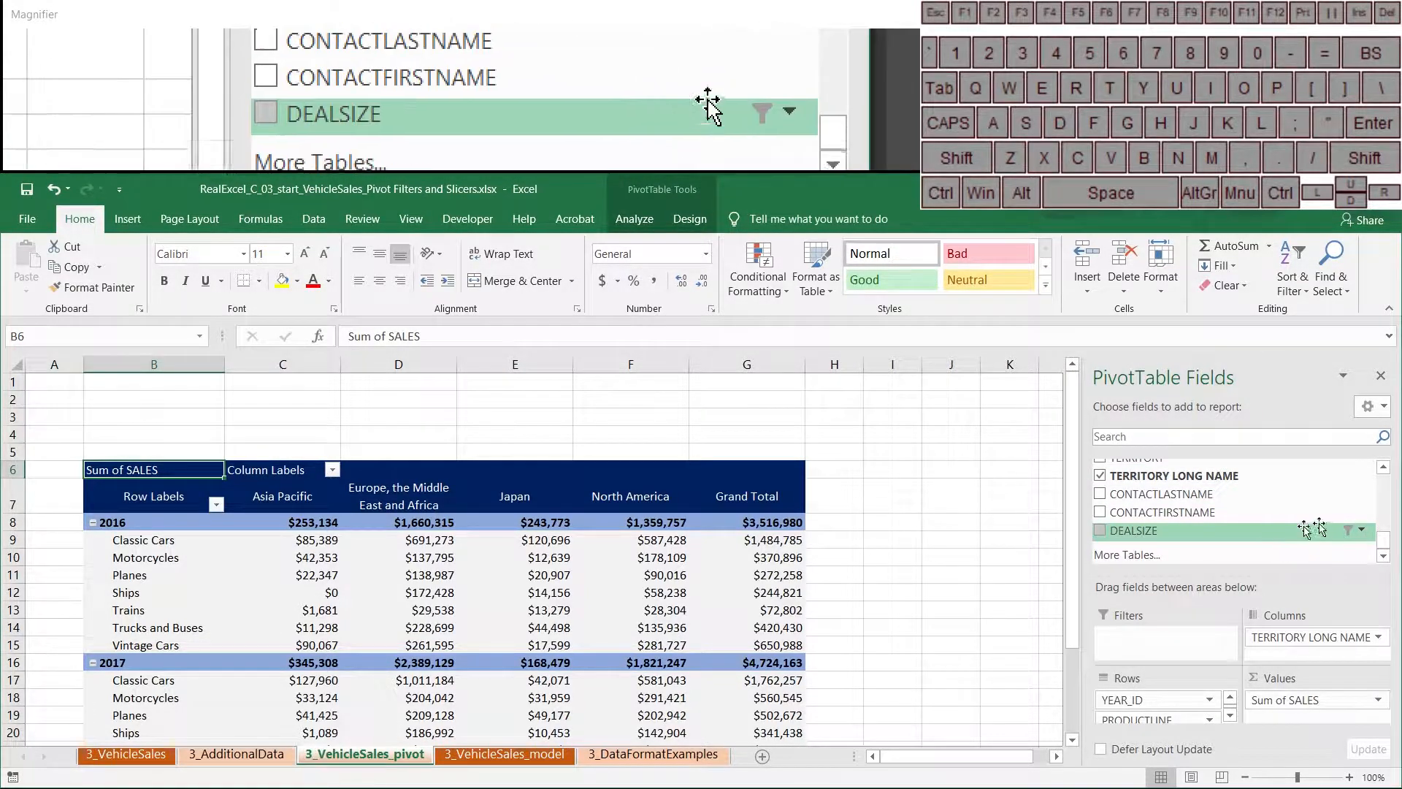
Reselect all DEALSIZE items in the field list's filter and clear the filter from ORDERDATE
left_click(1363, 531)
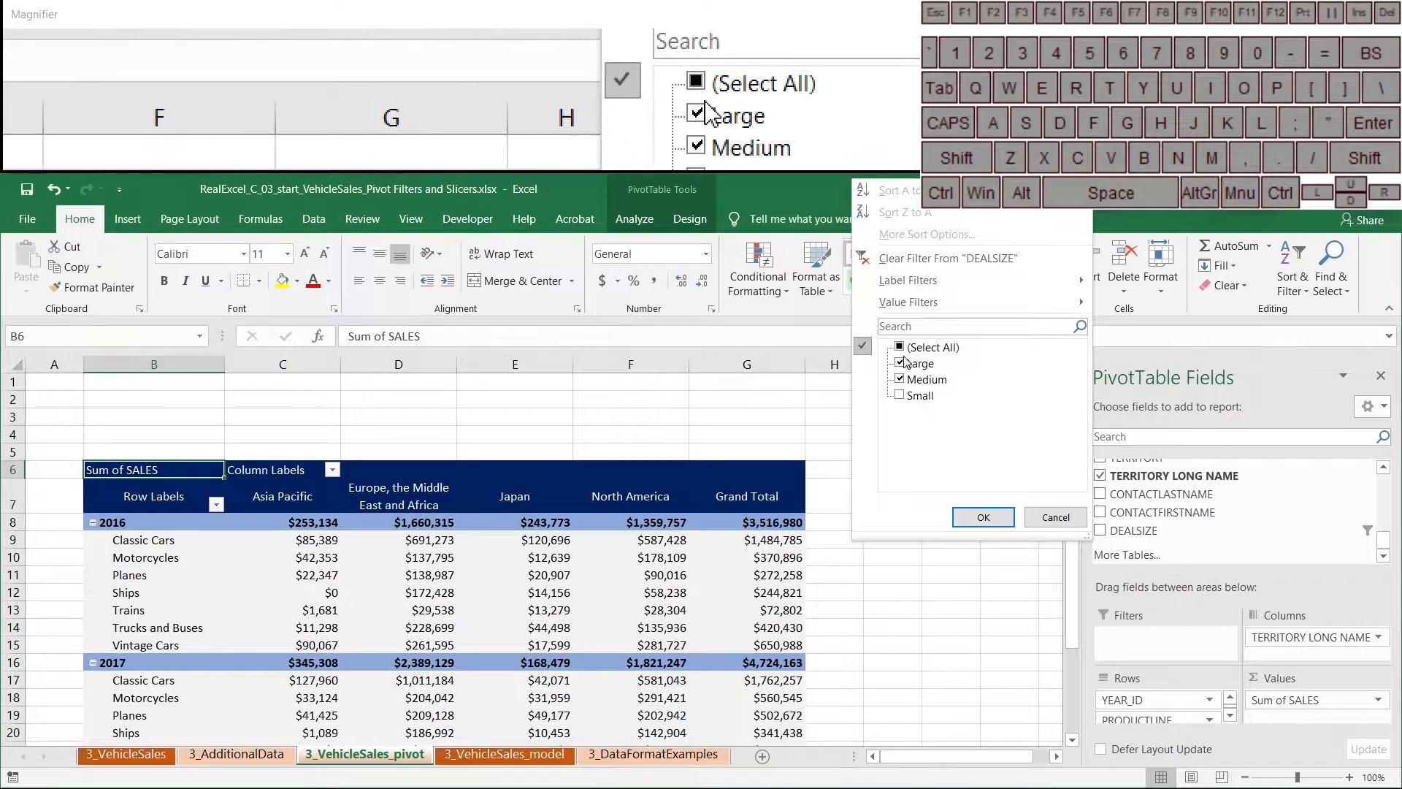
left_click(984, 517)
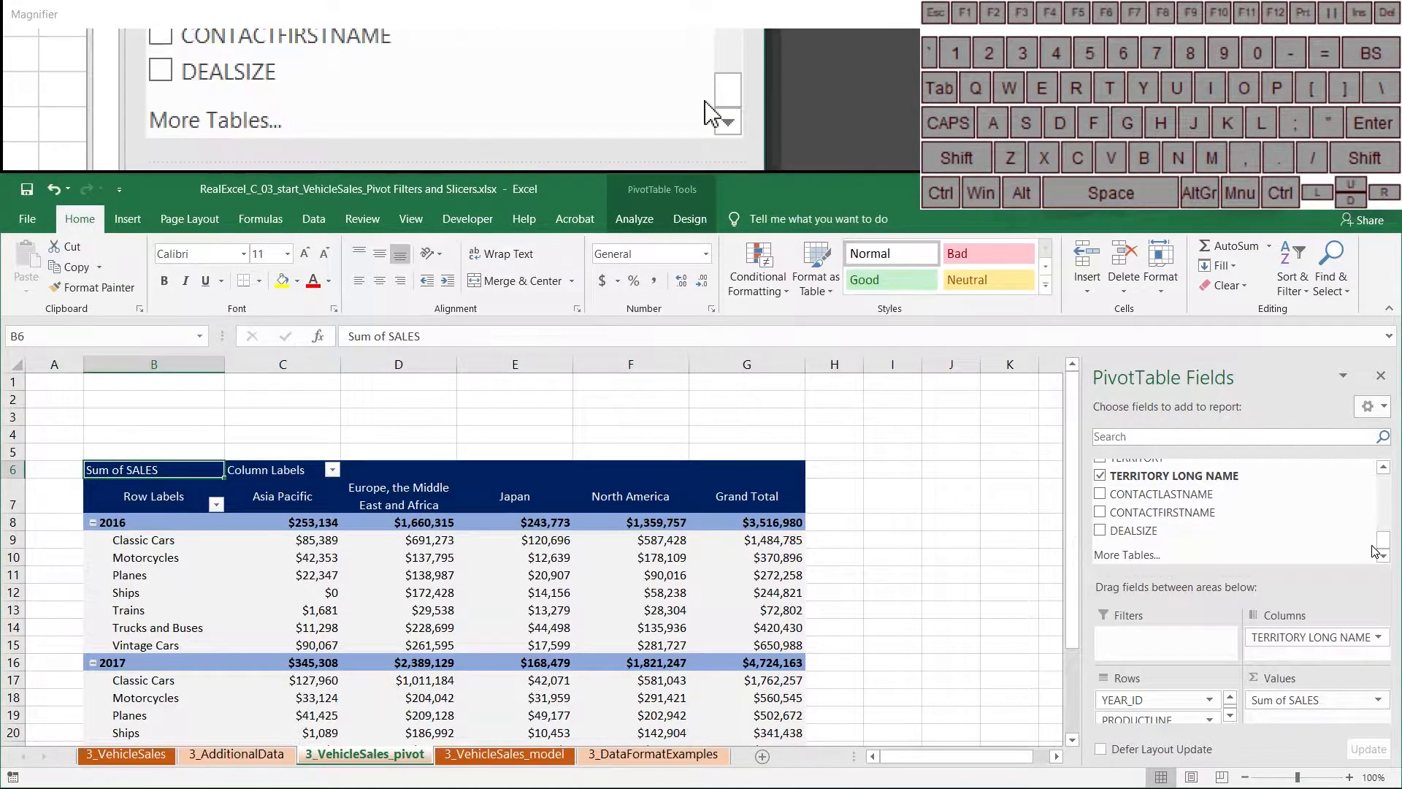
scroll(1366, 537, "up", 7)
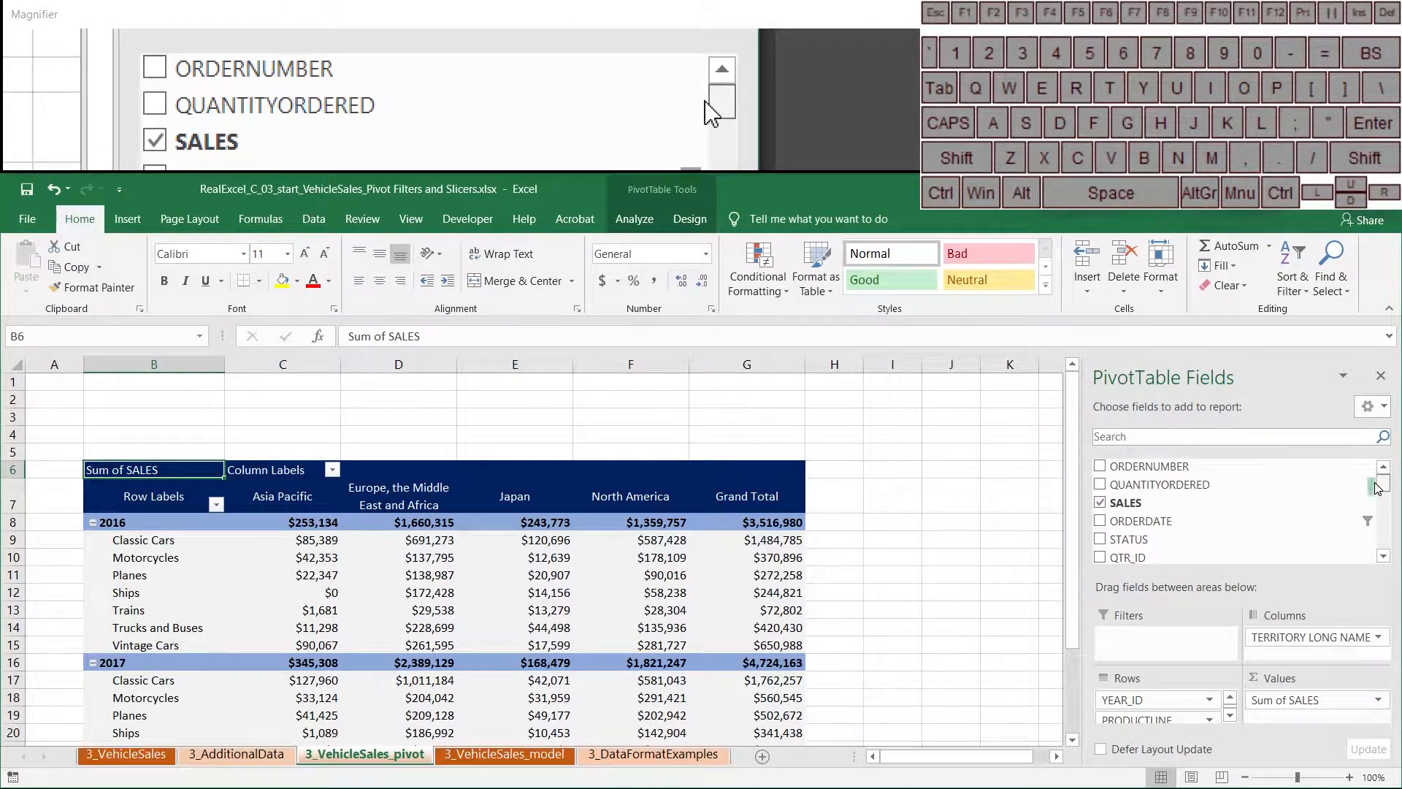
left_click(1363, 521)
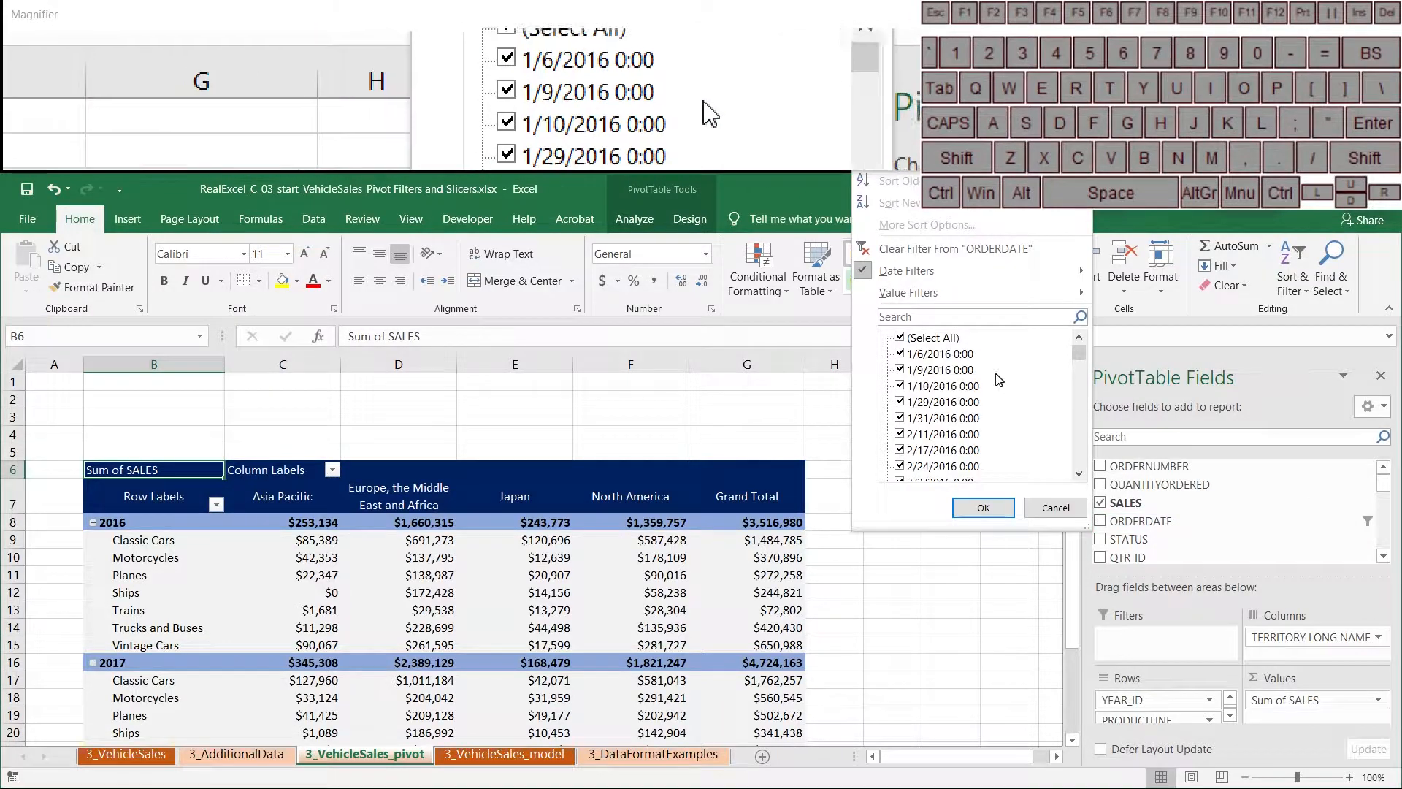
left_click(903, 338)
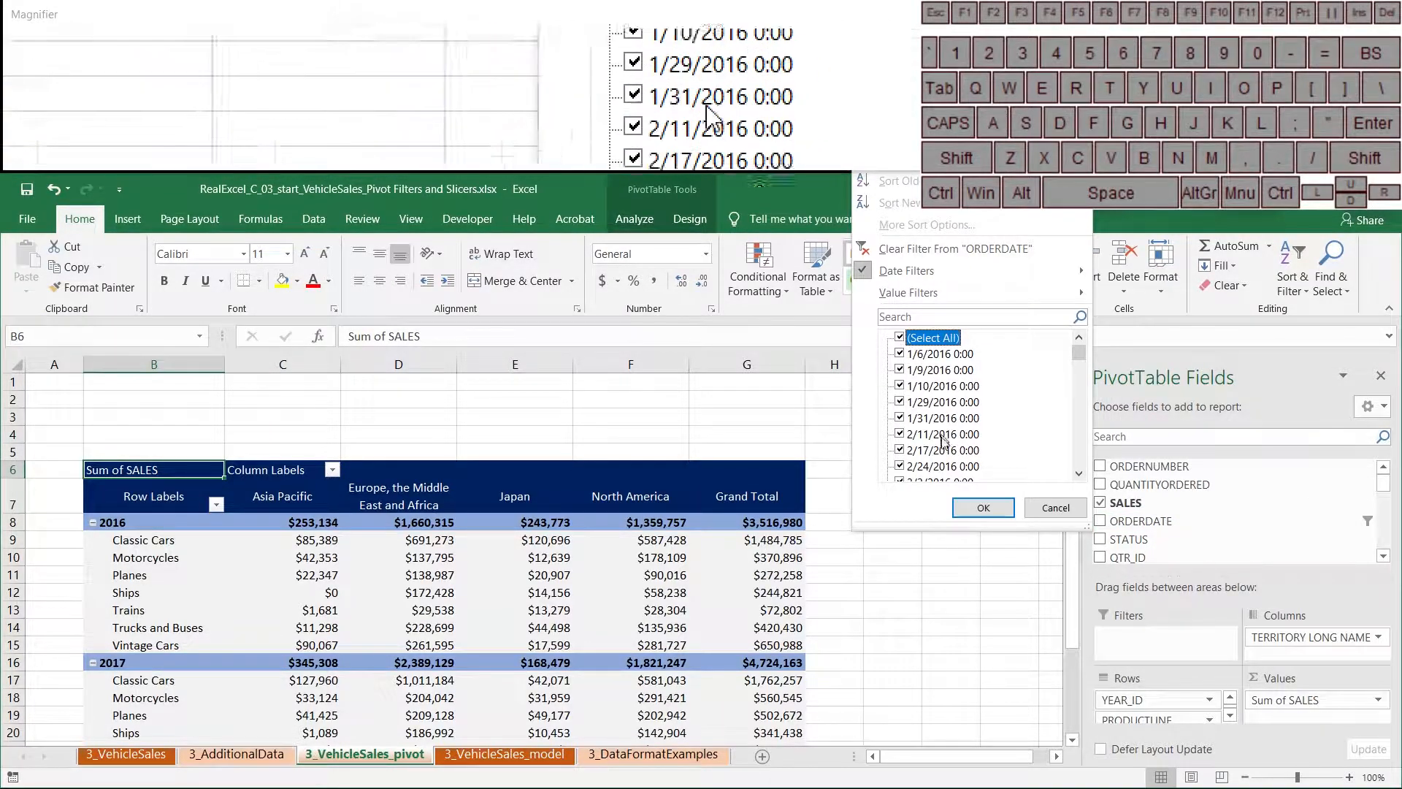
mouse_move(1042, 274)
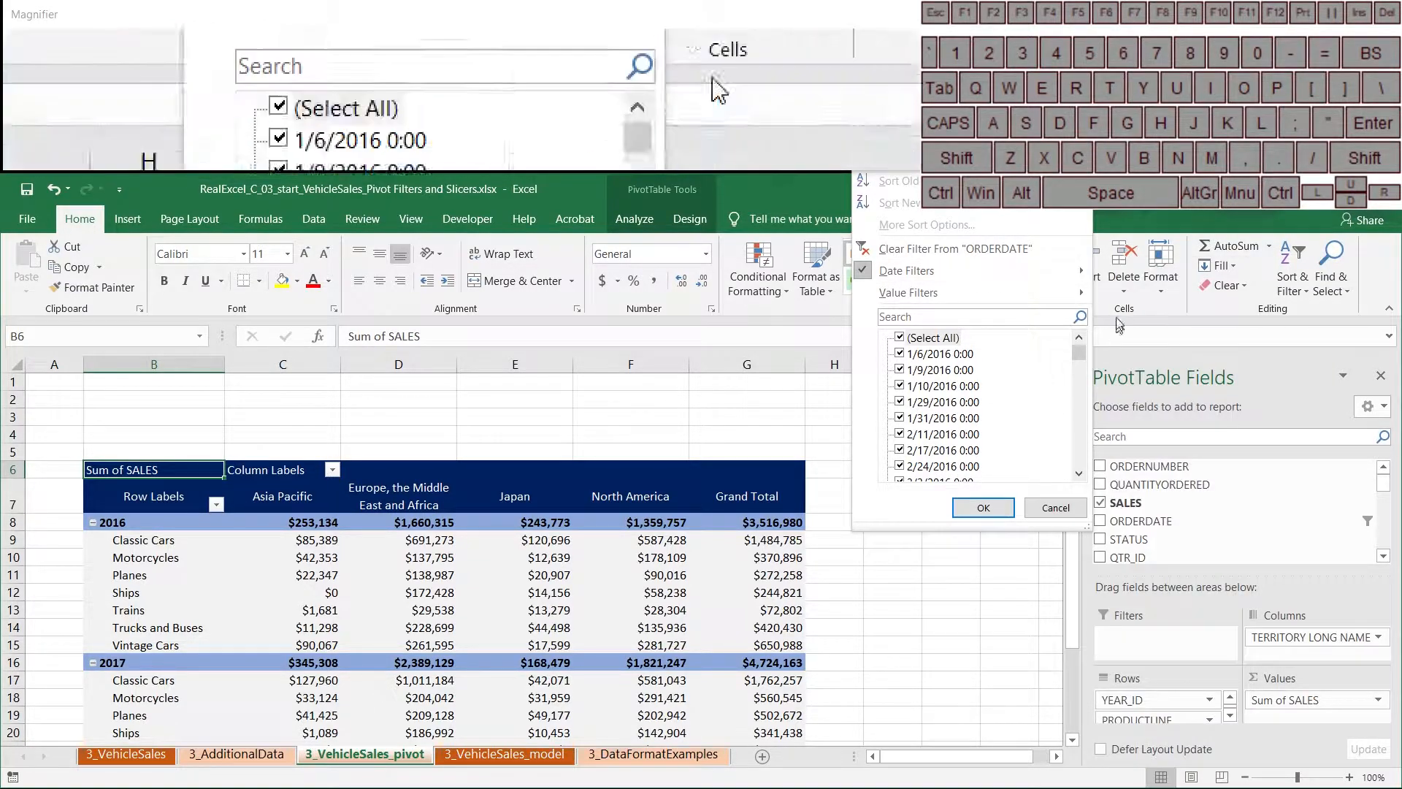
left_click(949, 249)
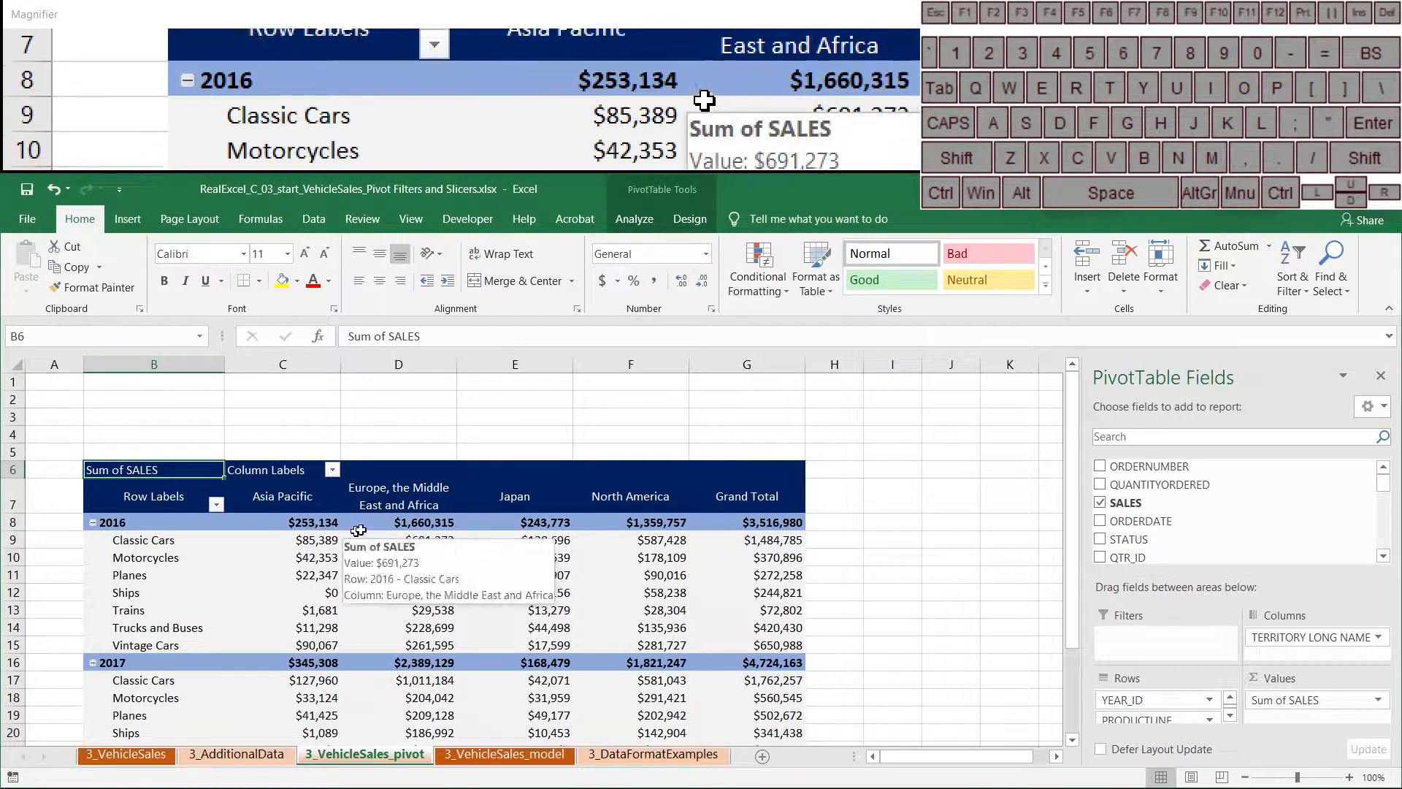
Insert a slicer for DEALSIZE and place it beside the PivotTable's Grand Total column
left_click(631, 223)
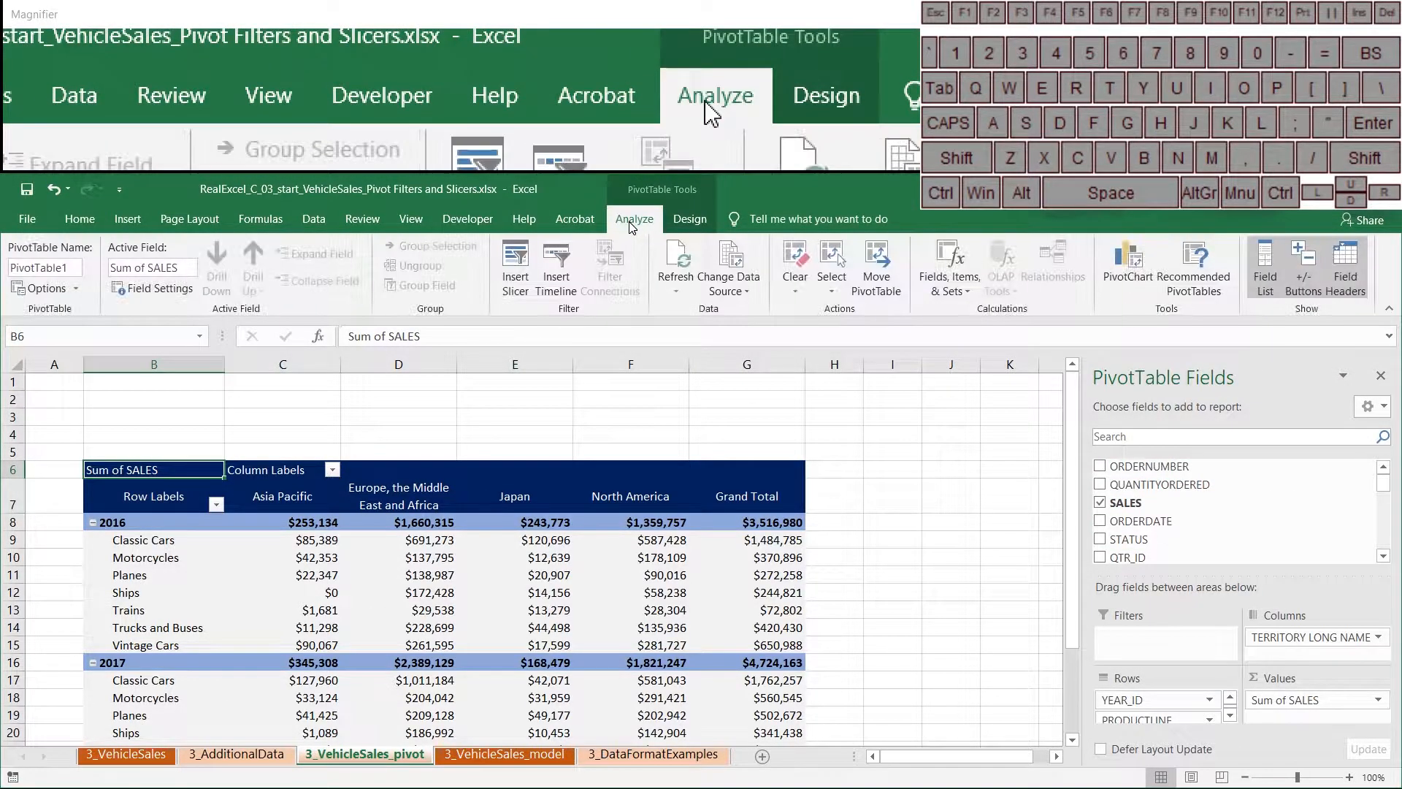
left_click(517, 256)
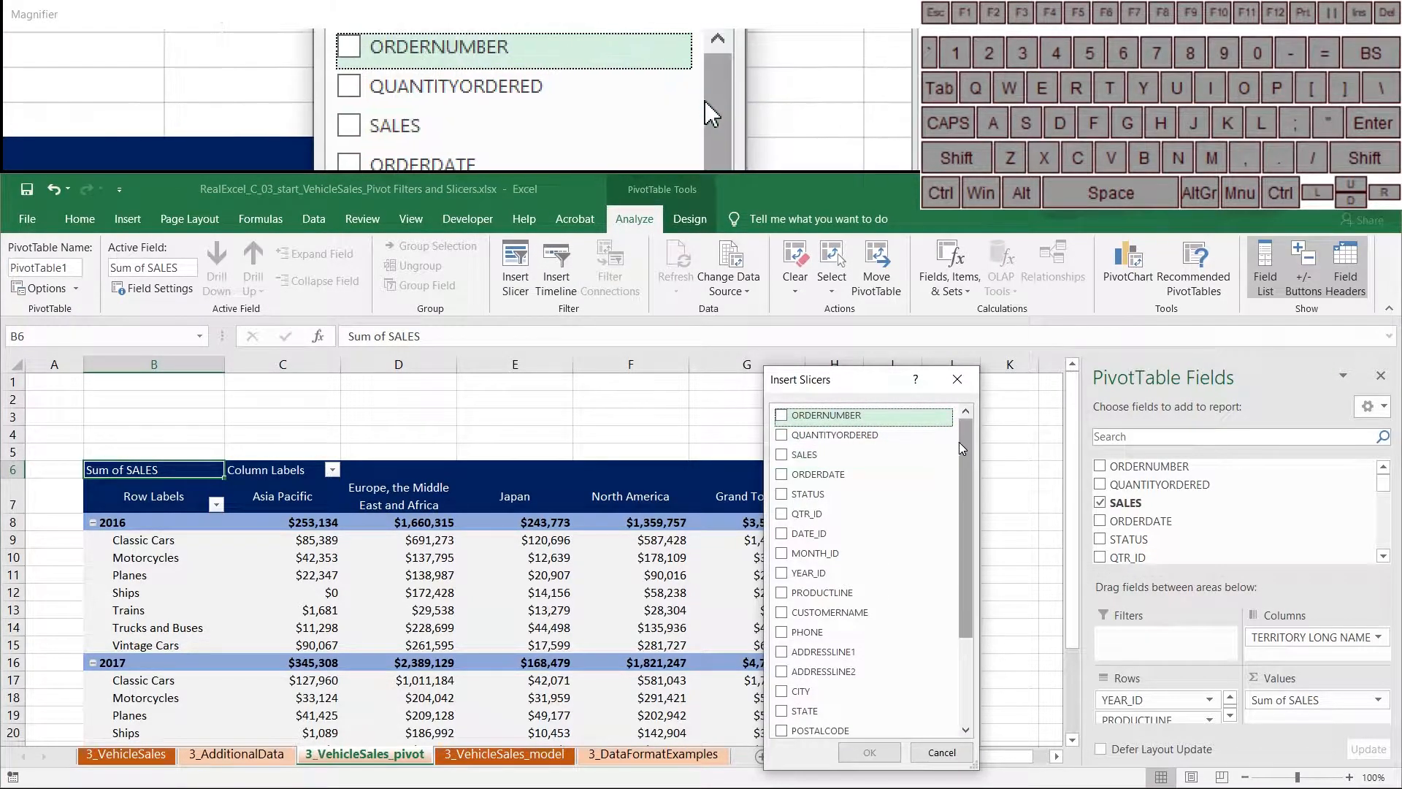
left_click_drag(963, 442, 953, 539)
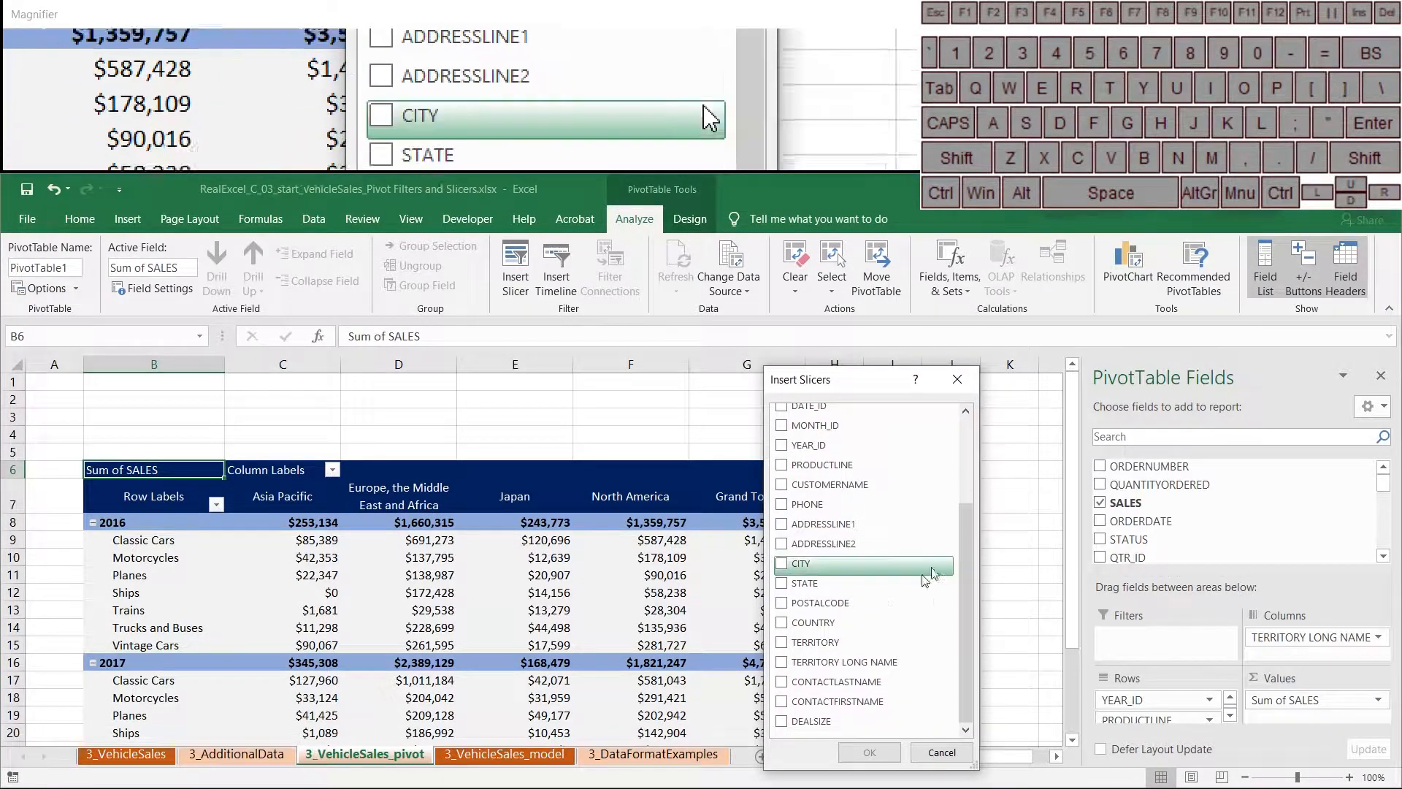
left_click(782, 721)
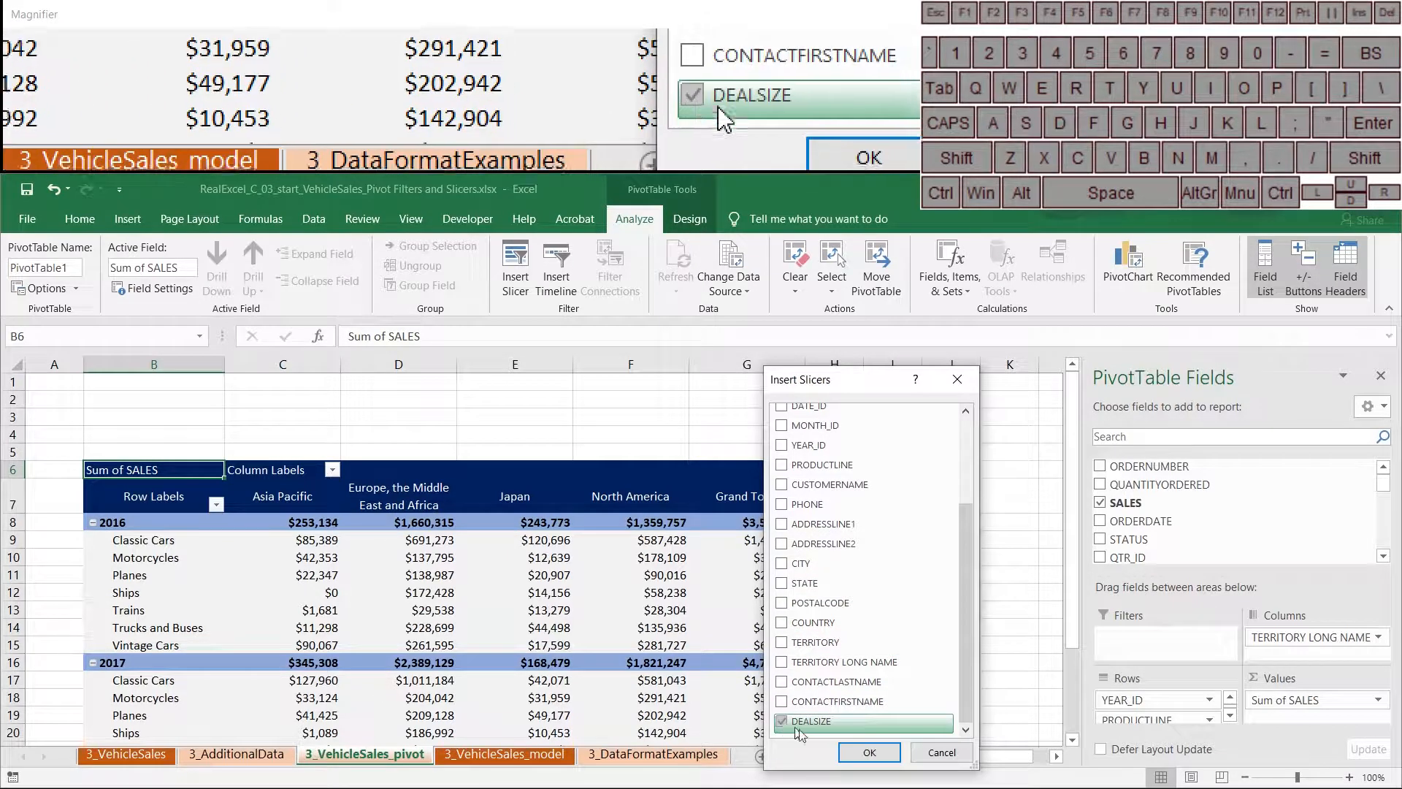
left_click(864, 752)
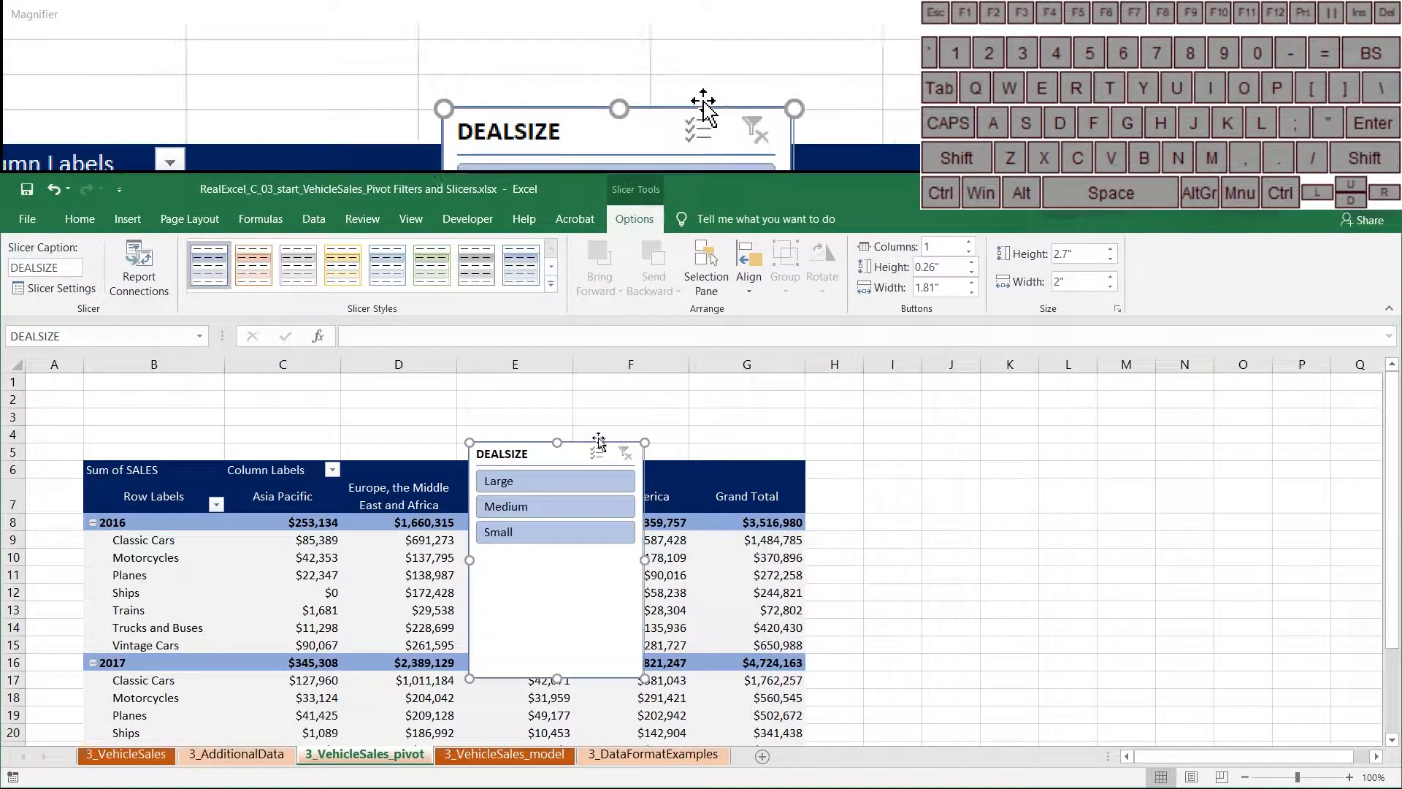
left_click_drag(668, 444, 1037, 471)
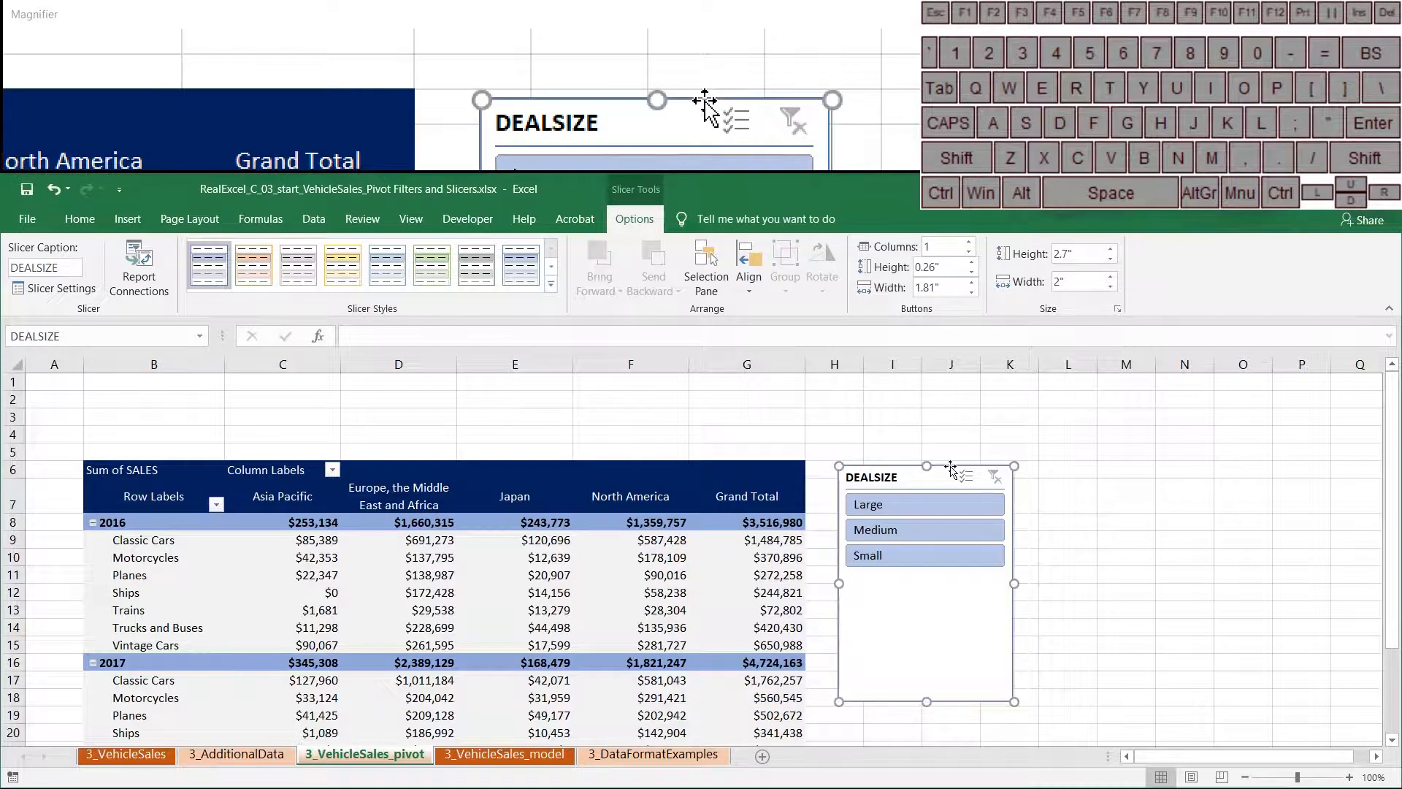
left_click(1048, 511)
Filter the PivotTable with the DEALSIZE slicer to Large, Medium and Small deals one at a time
scroll(1059, 474, "down", 1)
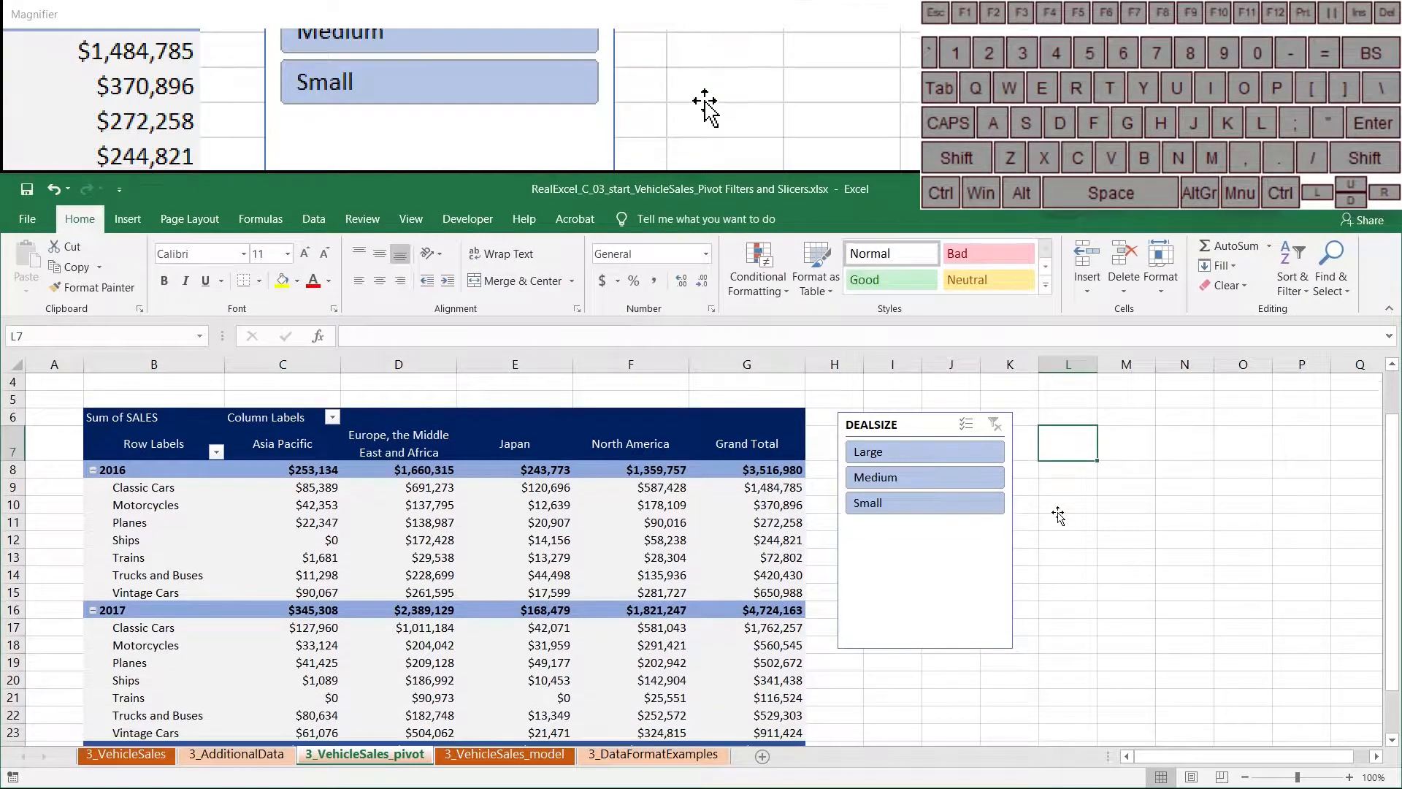
left_click(934, 454)
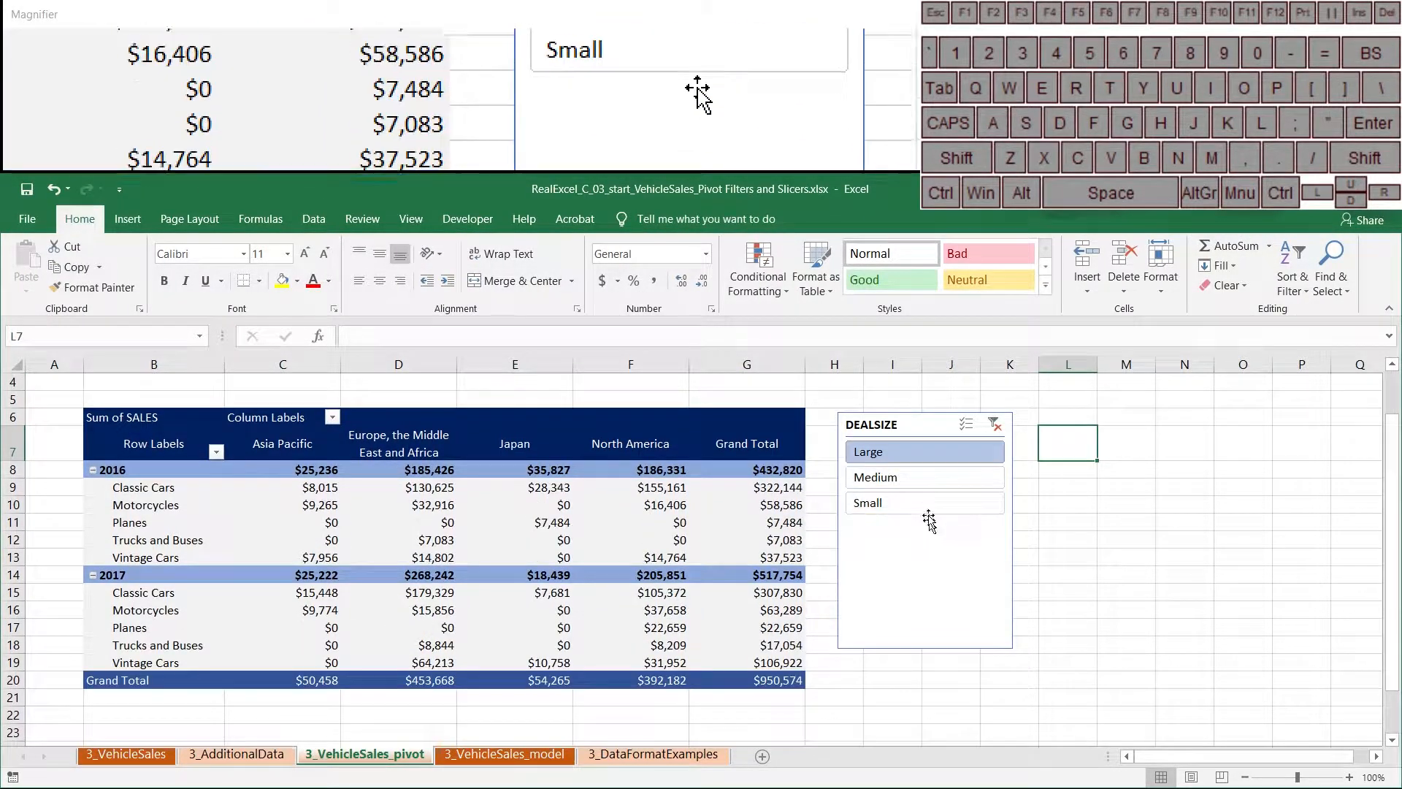
left_click(893, 478)
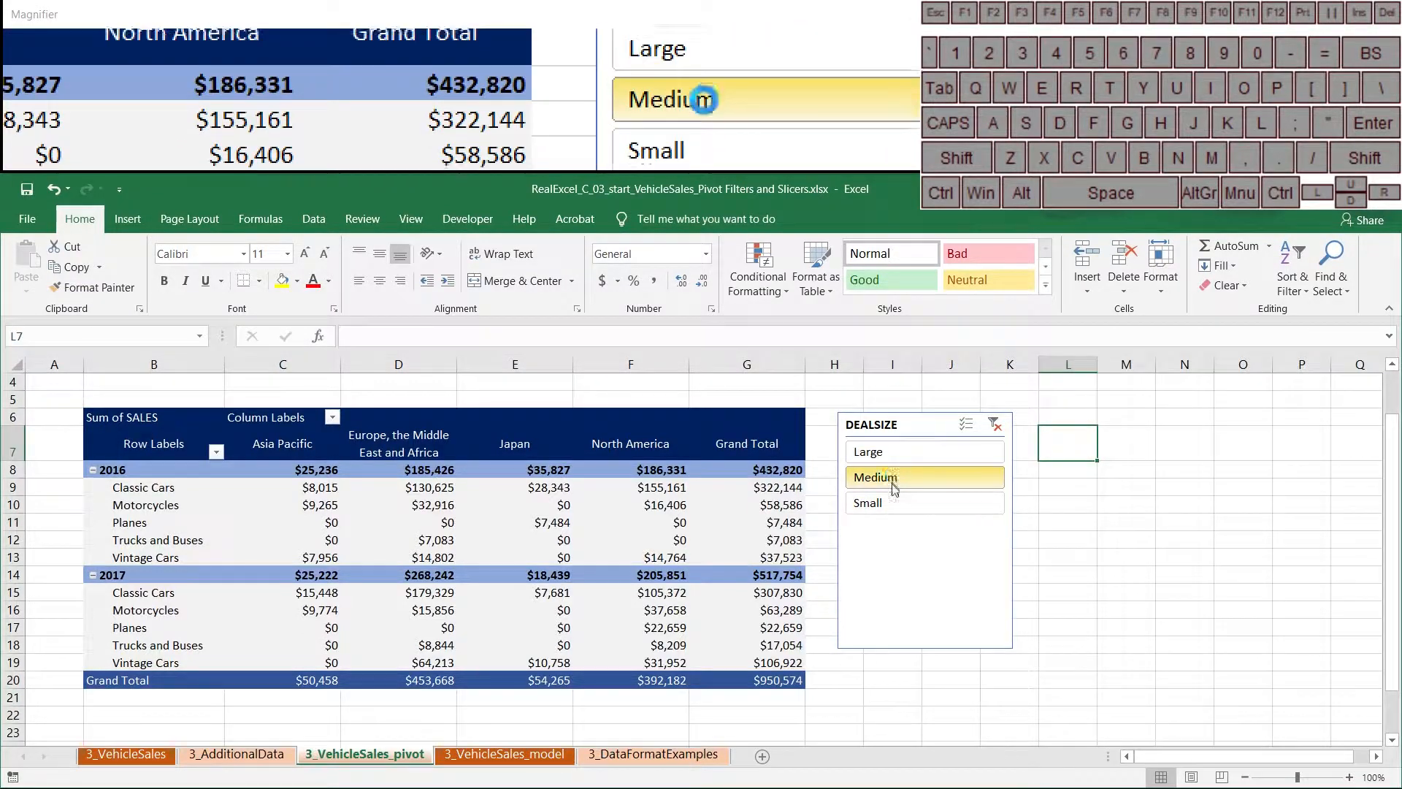
left_click(882, 504)
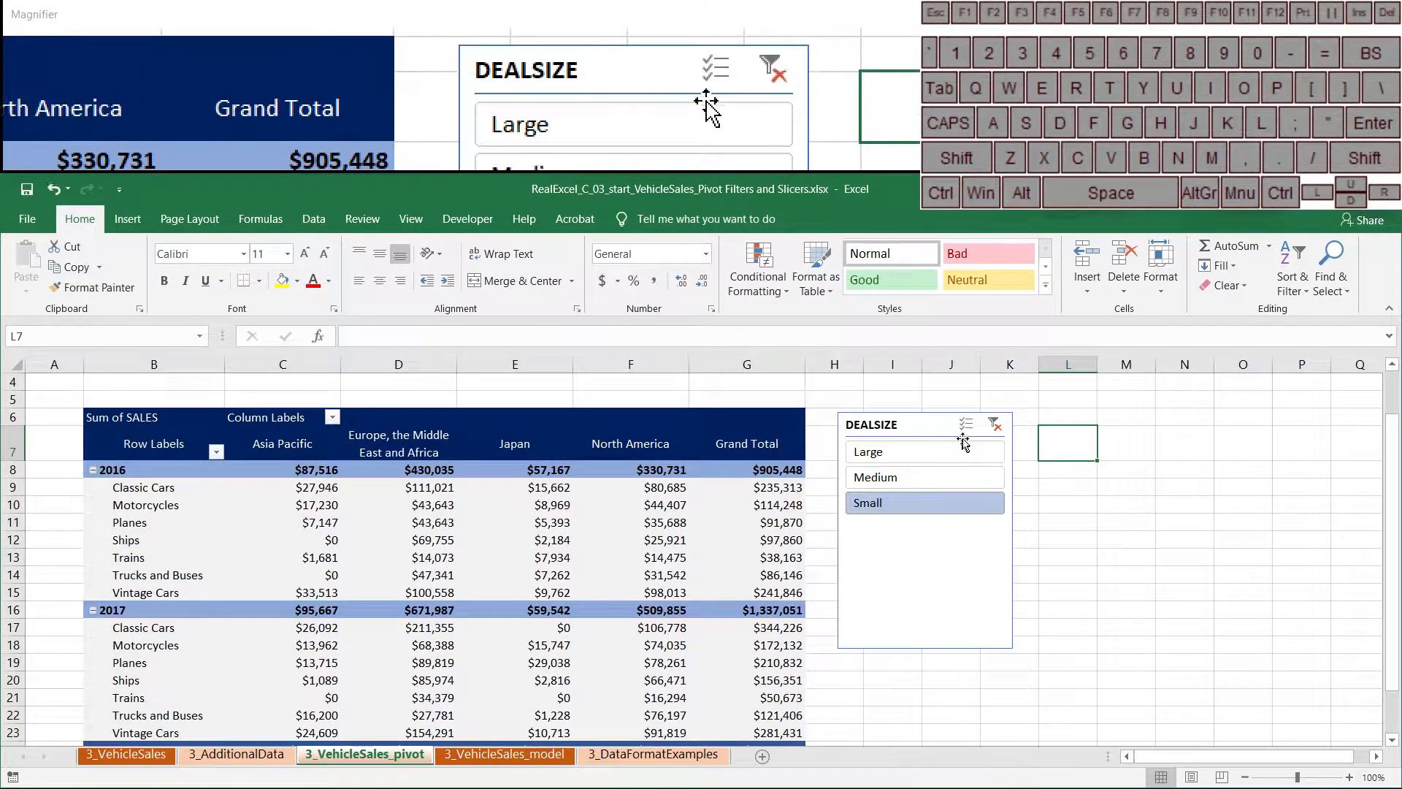
Clear the DEALSIZE slicer's filter, enable multi-select and deselect Small to keep Large and Medium
left_click(904, 507)
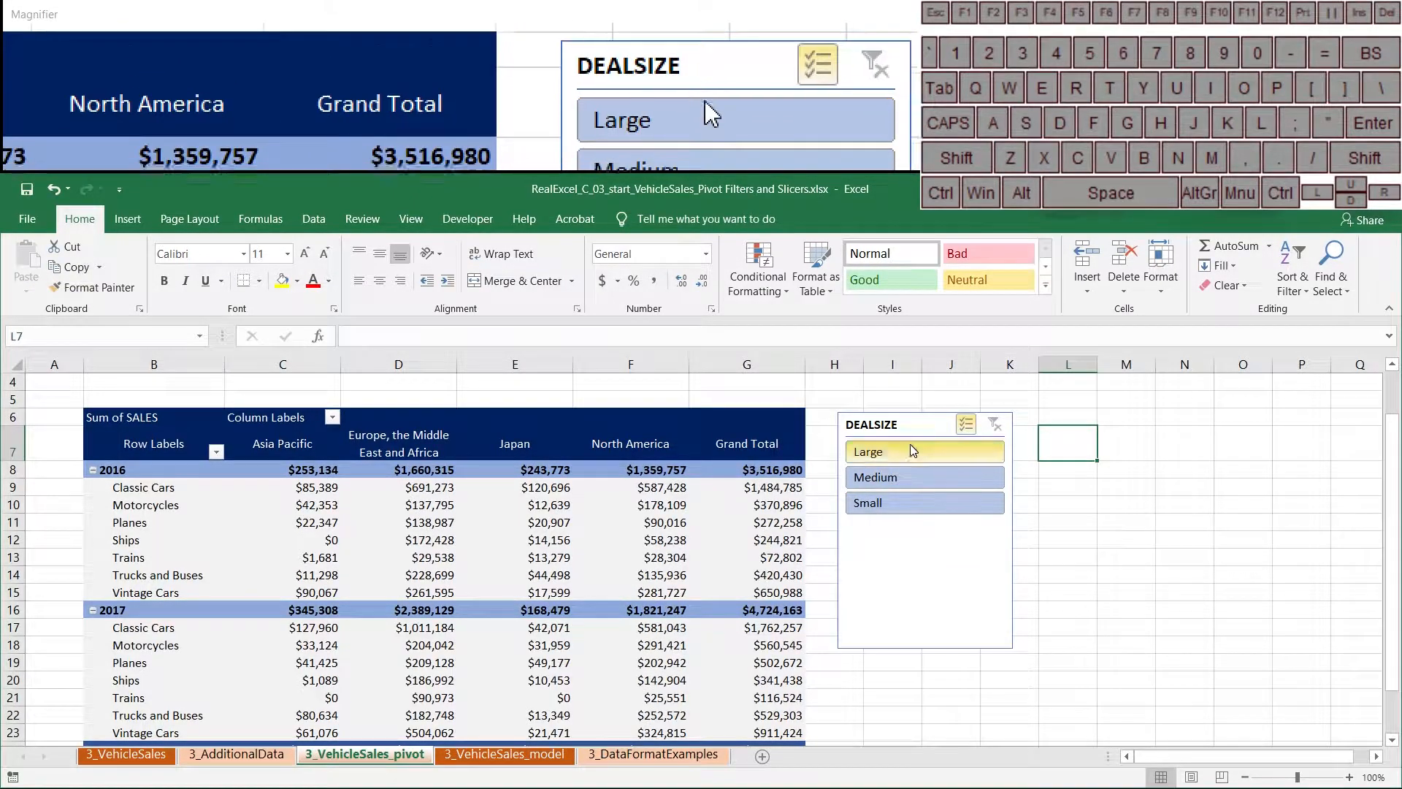
left_click(908, 504)
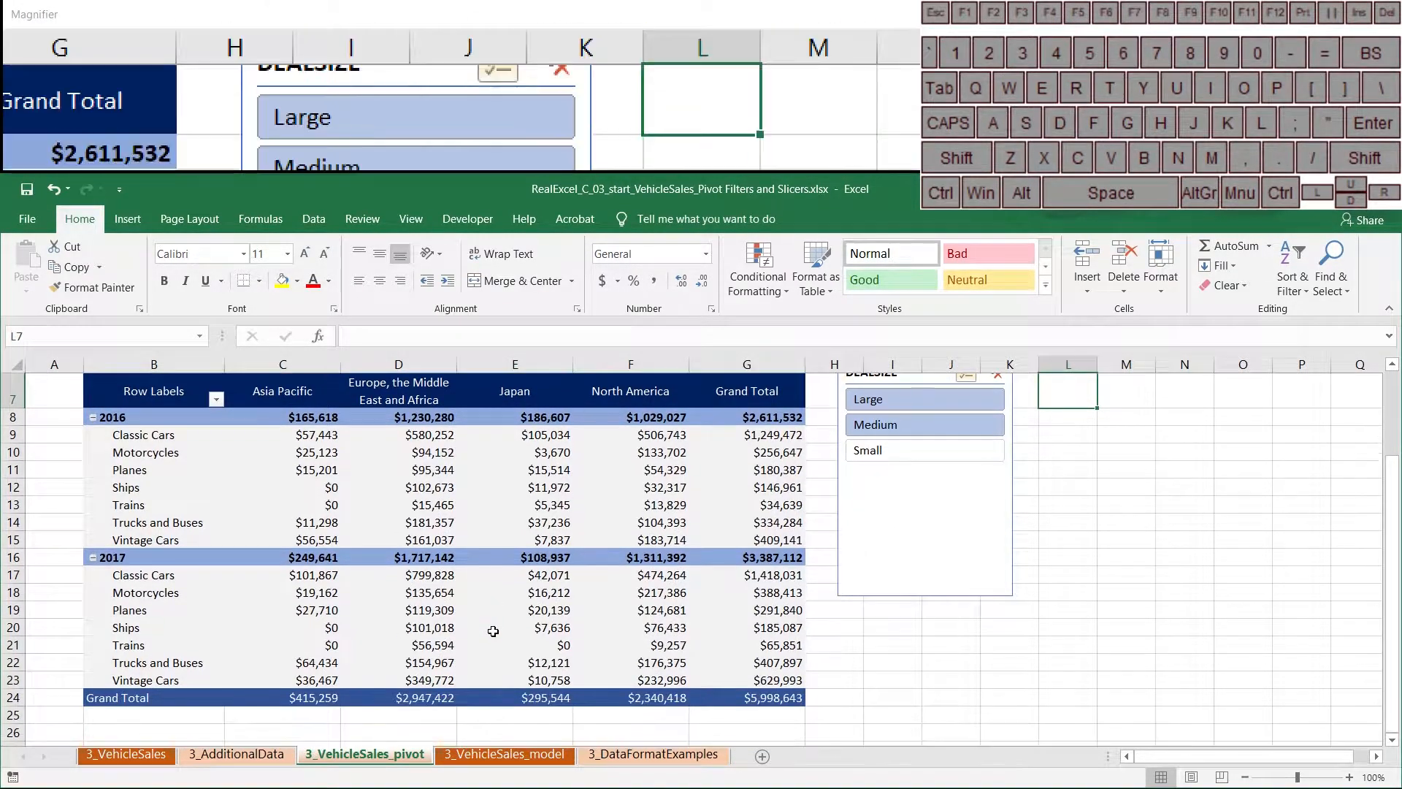
Review the DEALSIZE slicer's settings without changing them and shorten the slicer to fit its three buttons
right_click(888, 406)
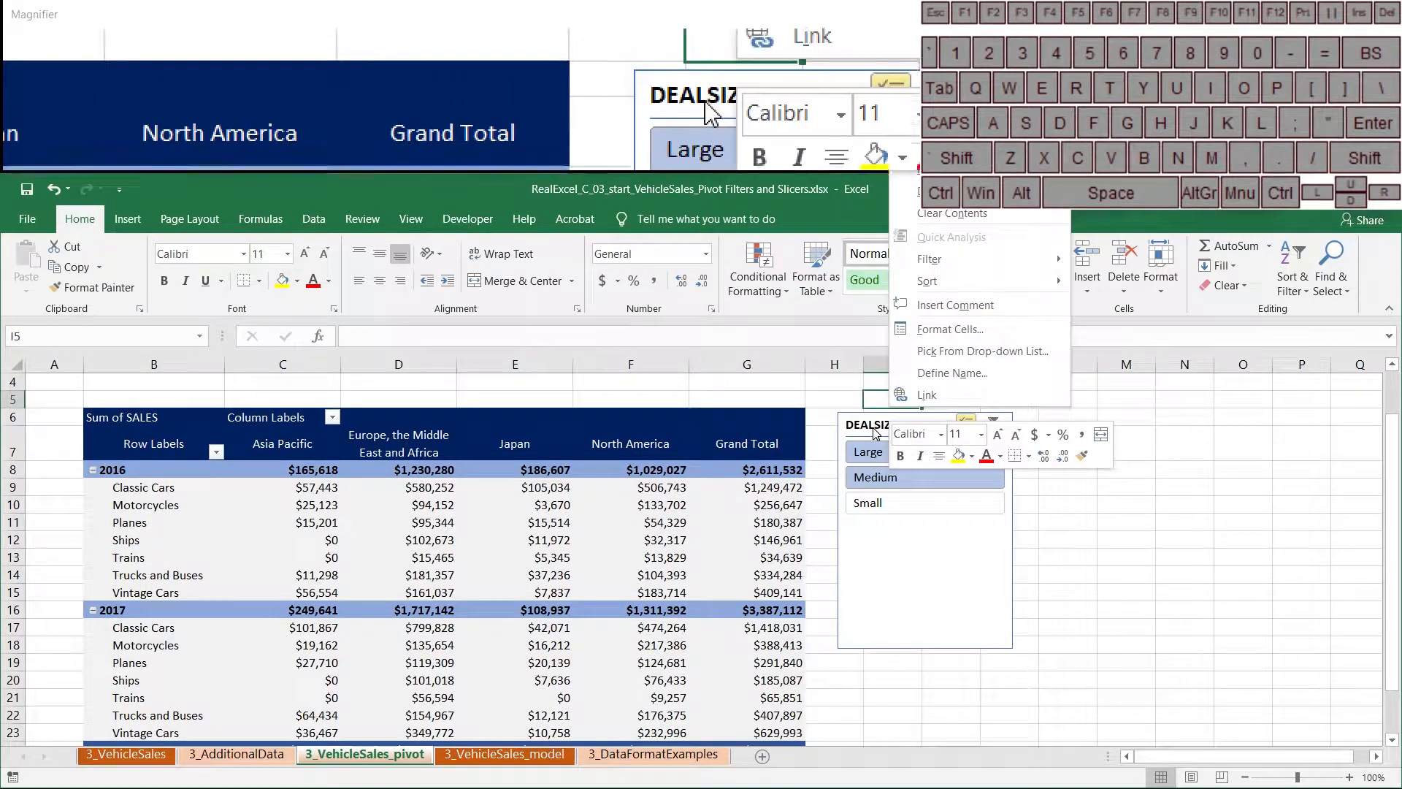
left_click(940, 413)
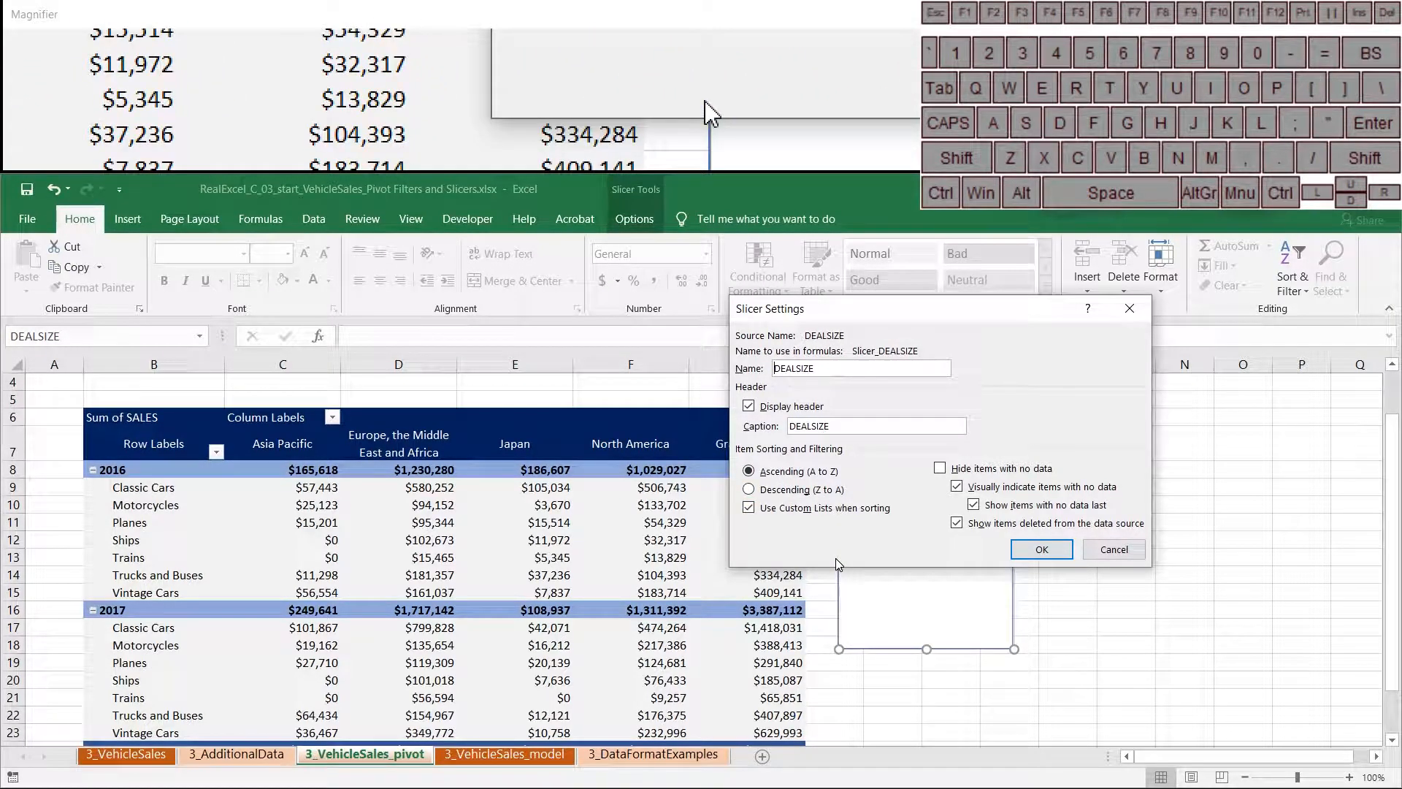
left_click(1110, 549)
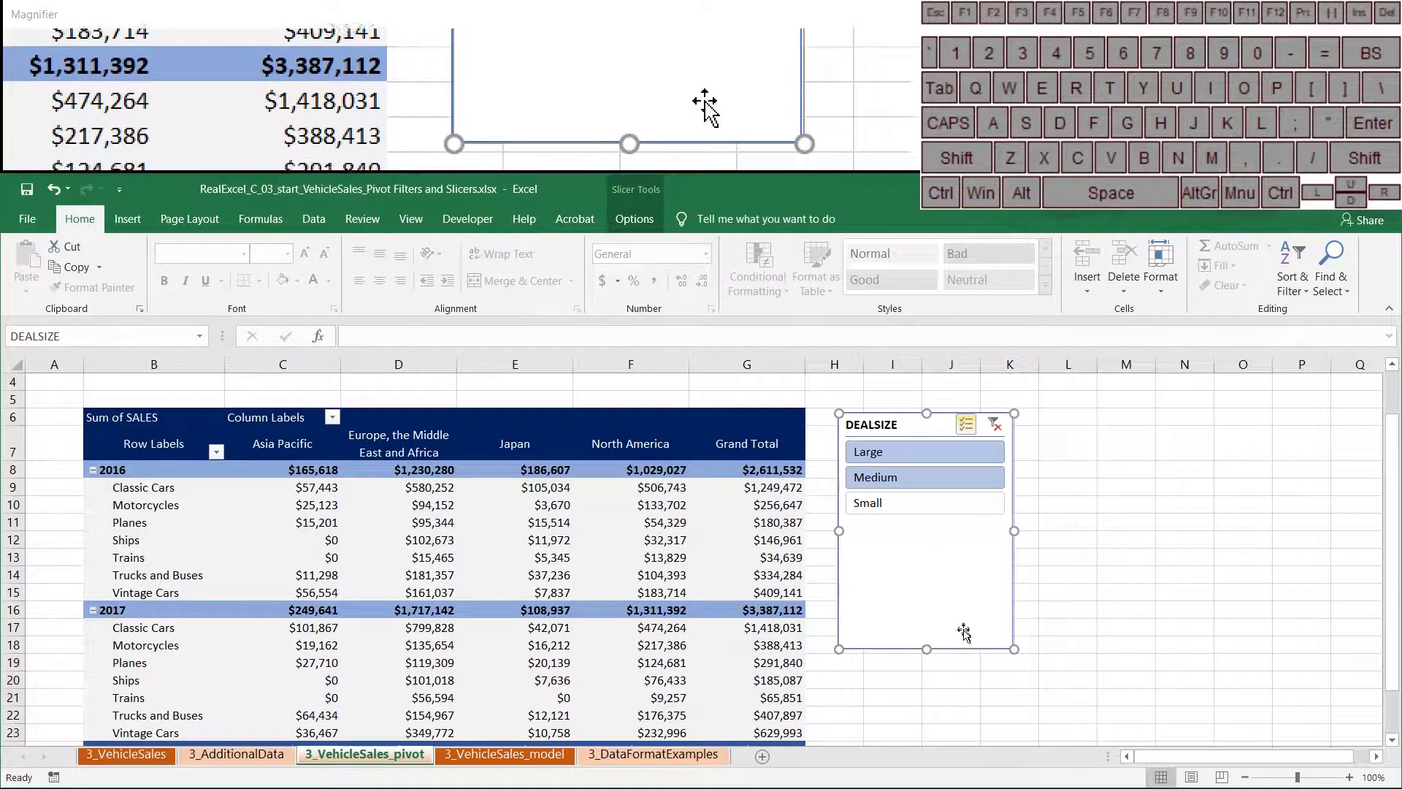
left_click_drag(928, 648, 927, 545)
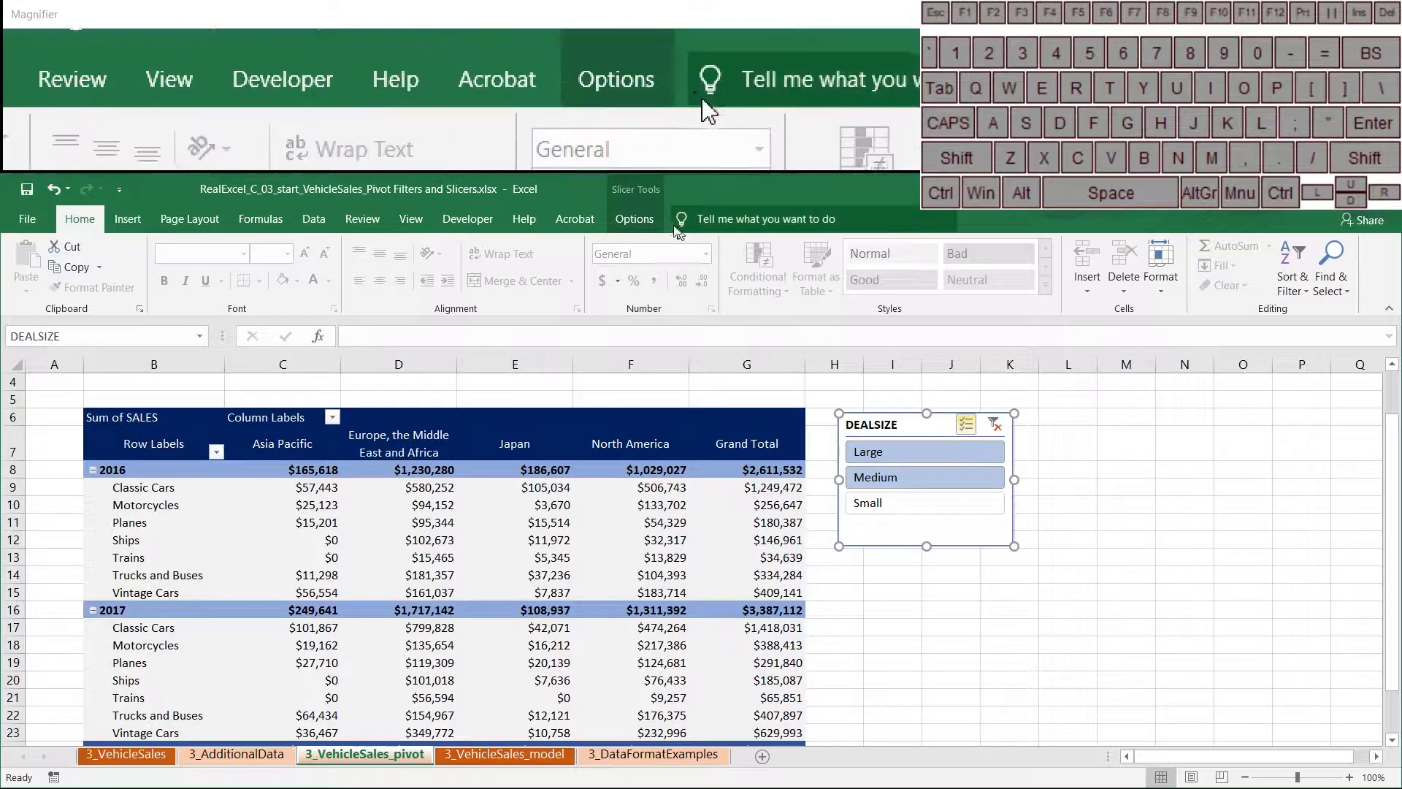
Check which date fields can be used for a PivotTable timeline, without inserting one
left_click(630, 505)
left_click(630, 218)
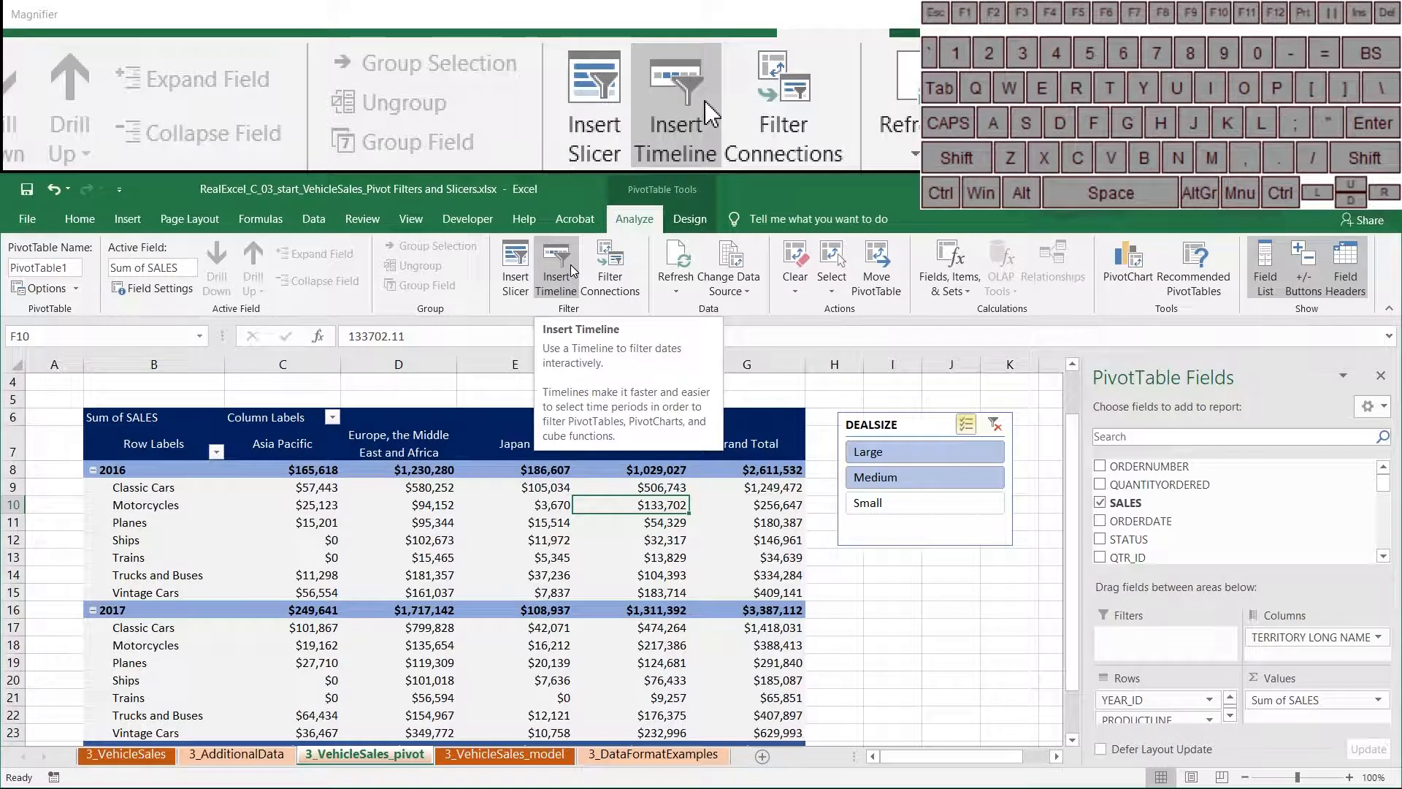
left_click(556, 269)
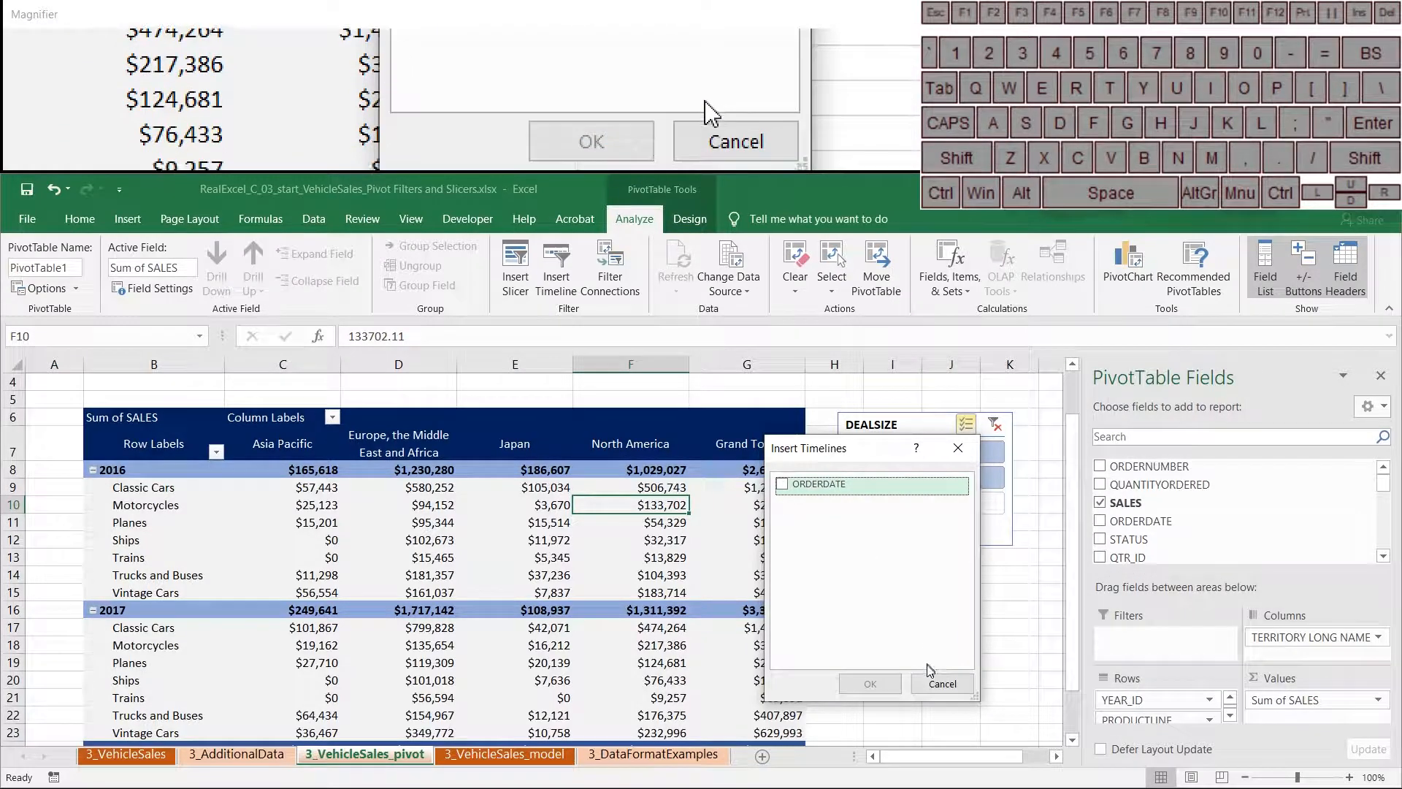
left_click(924, 684)
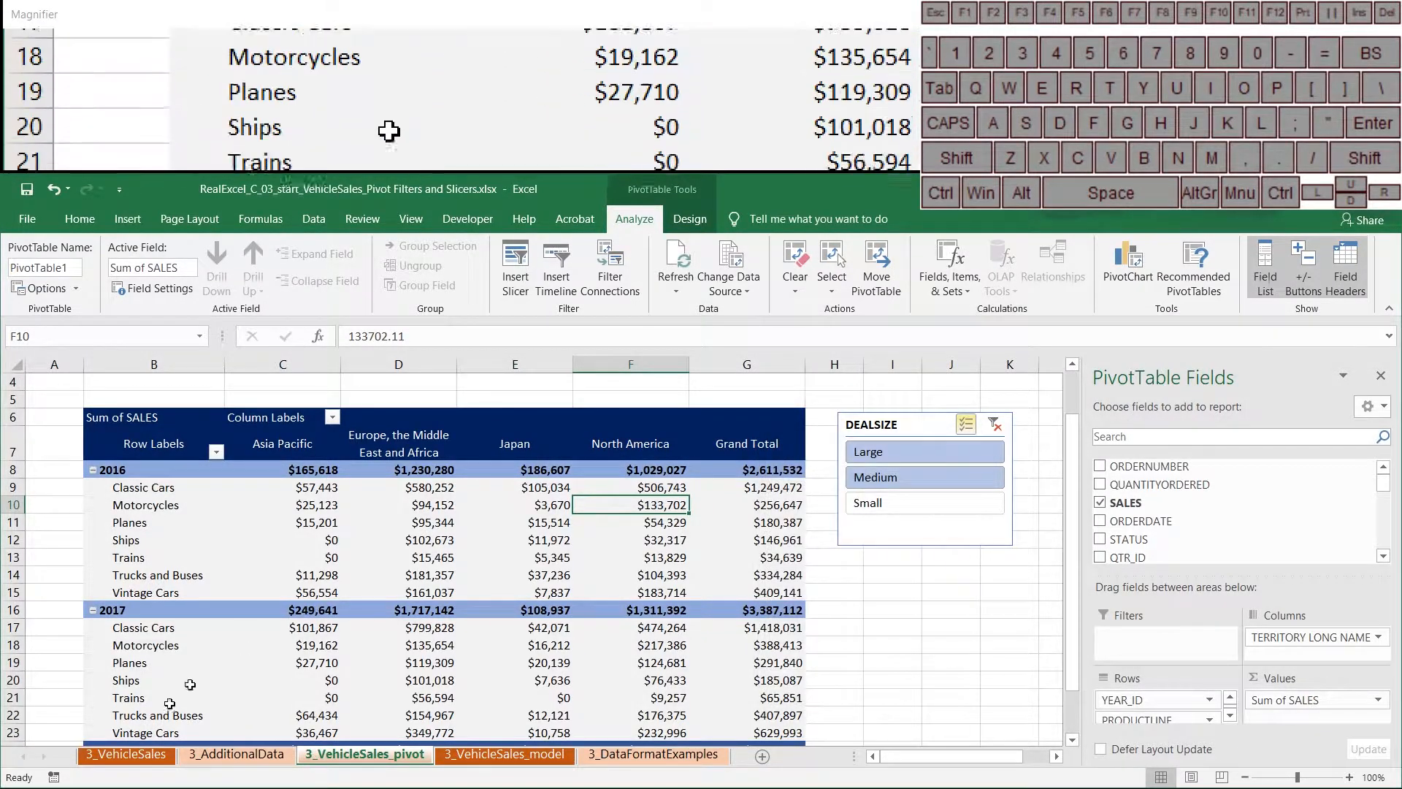
On the 3_VehicleSales sheet, paste the ORDERDATE entry in D4 as a plain value into E1 and clear E1 again
left_click(125, 754)
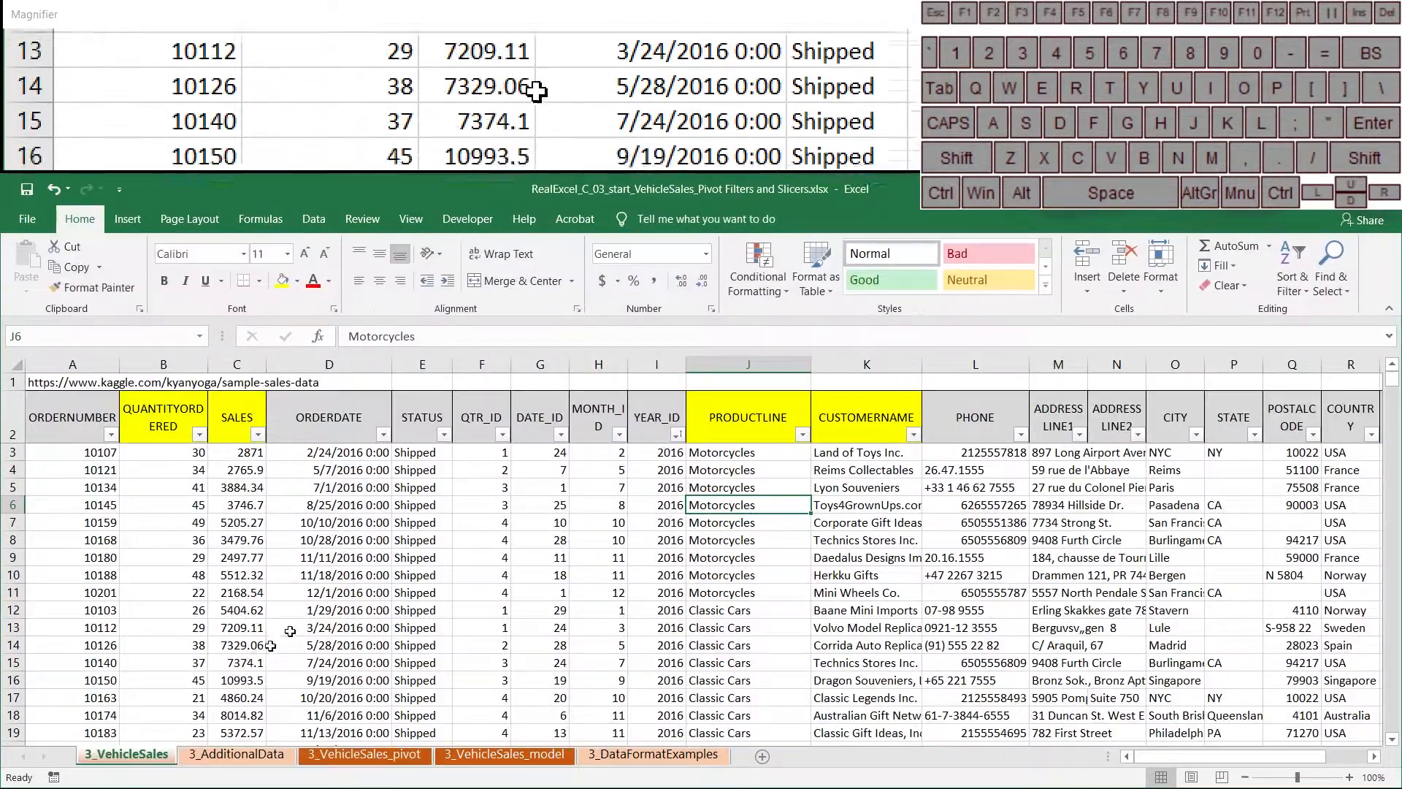
left_click(316, 455)
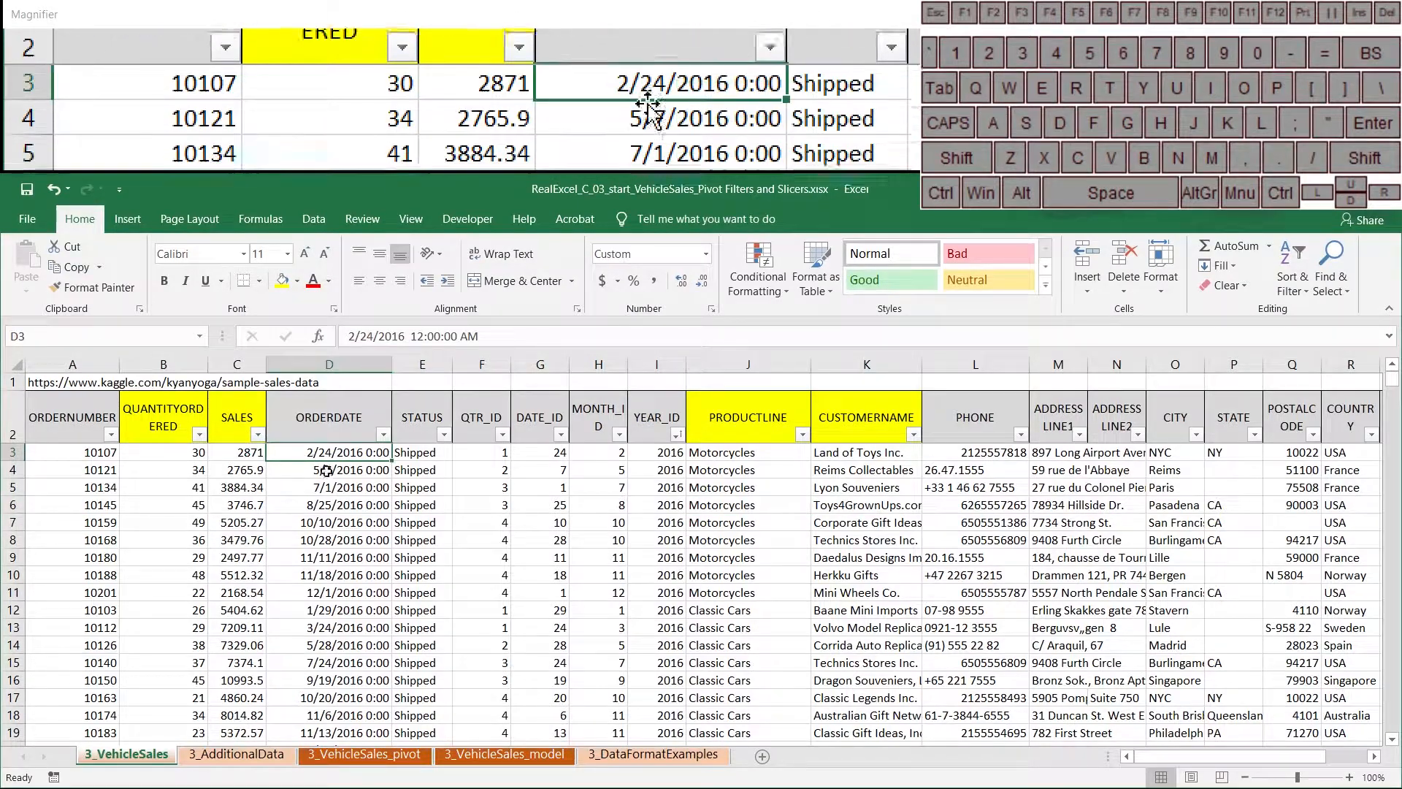
left_click(314, 471)
key("ctrl+c")
left_click(423, 385)
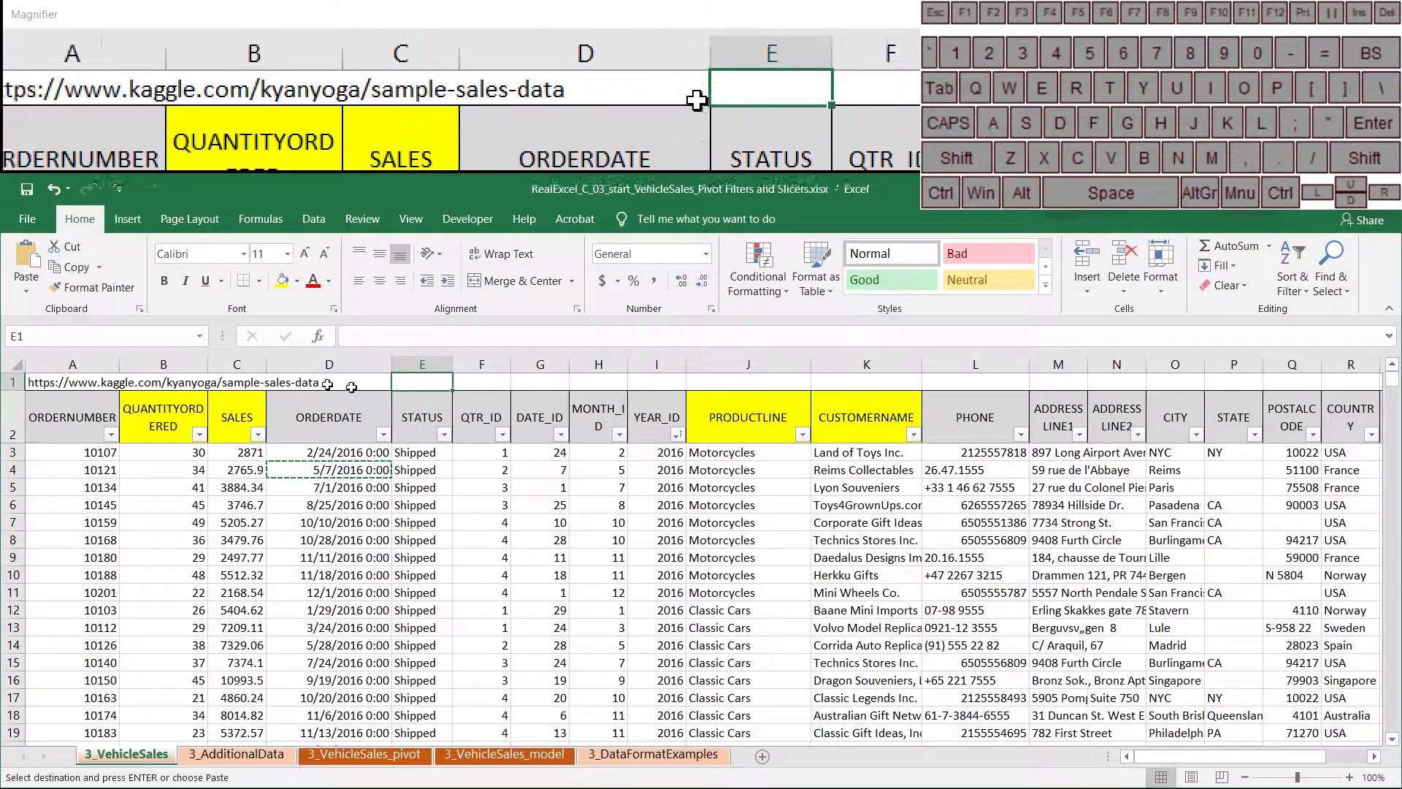
left_click(14, 293)
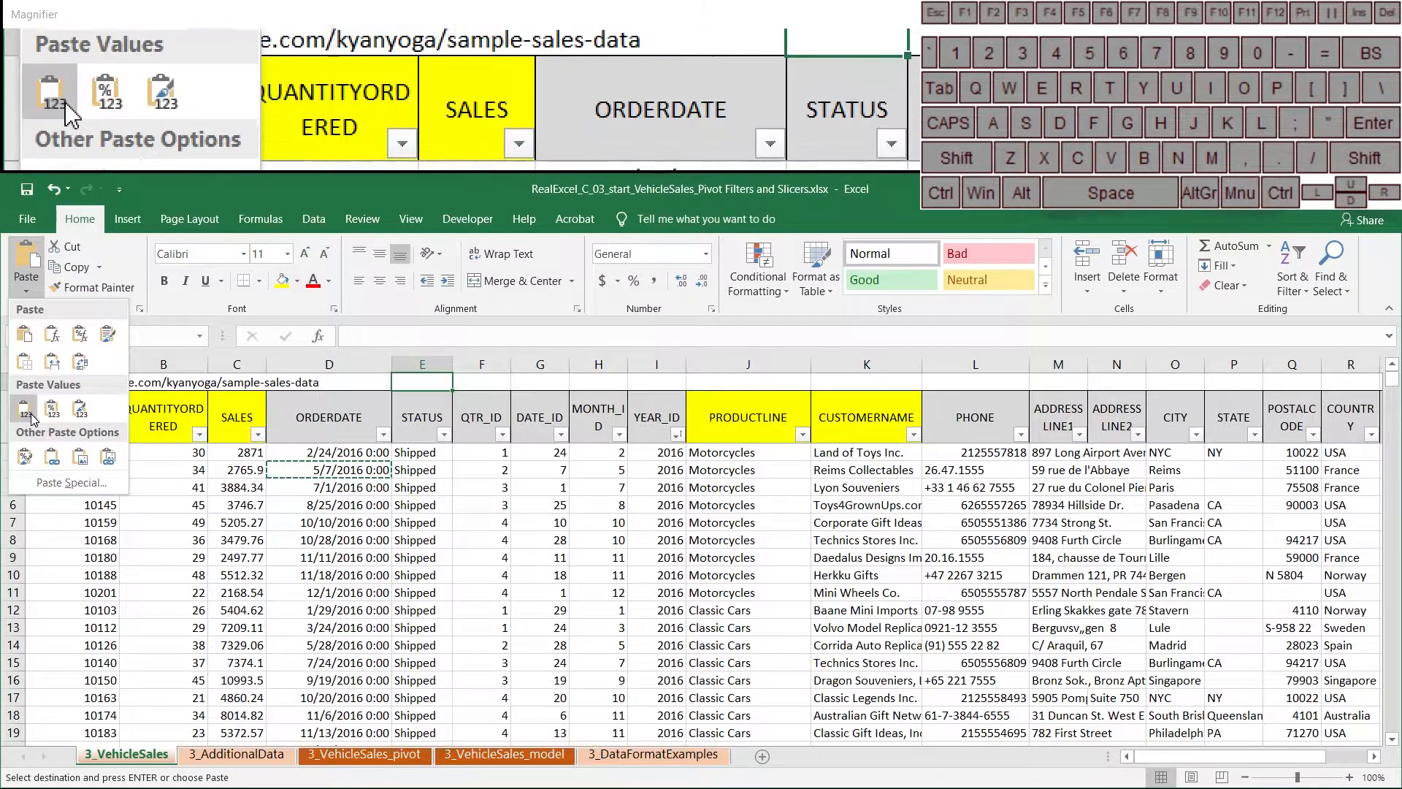
left_click(27, 409)
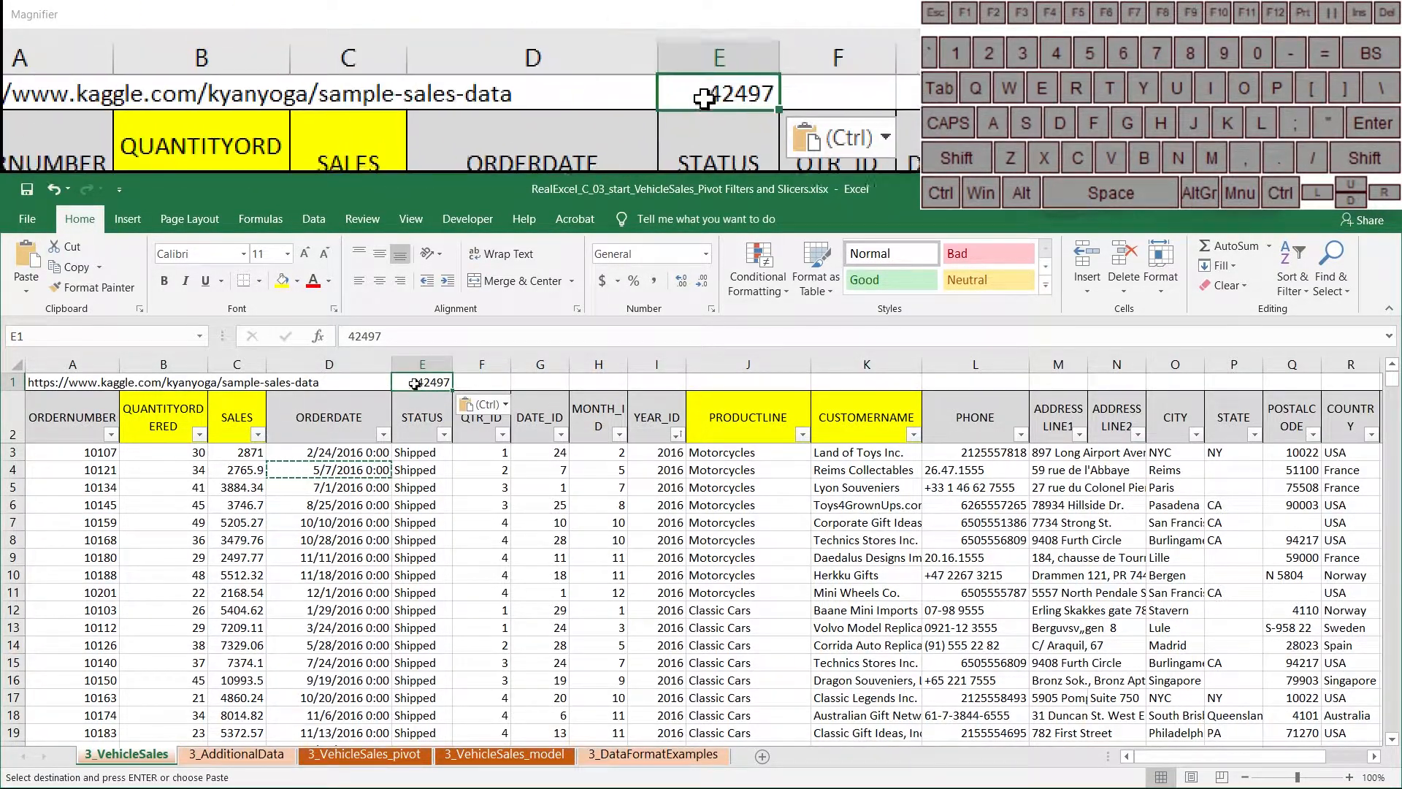
key("Delete")
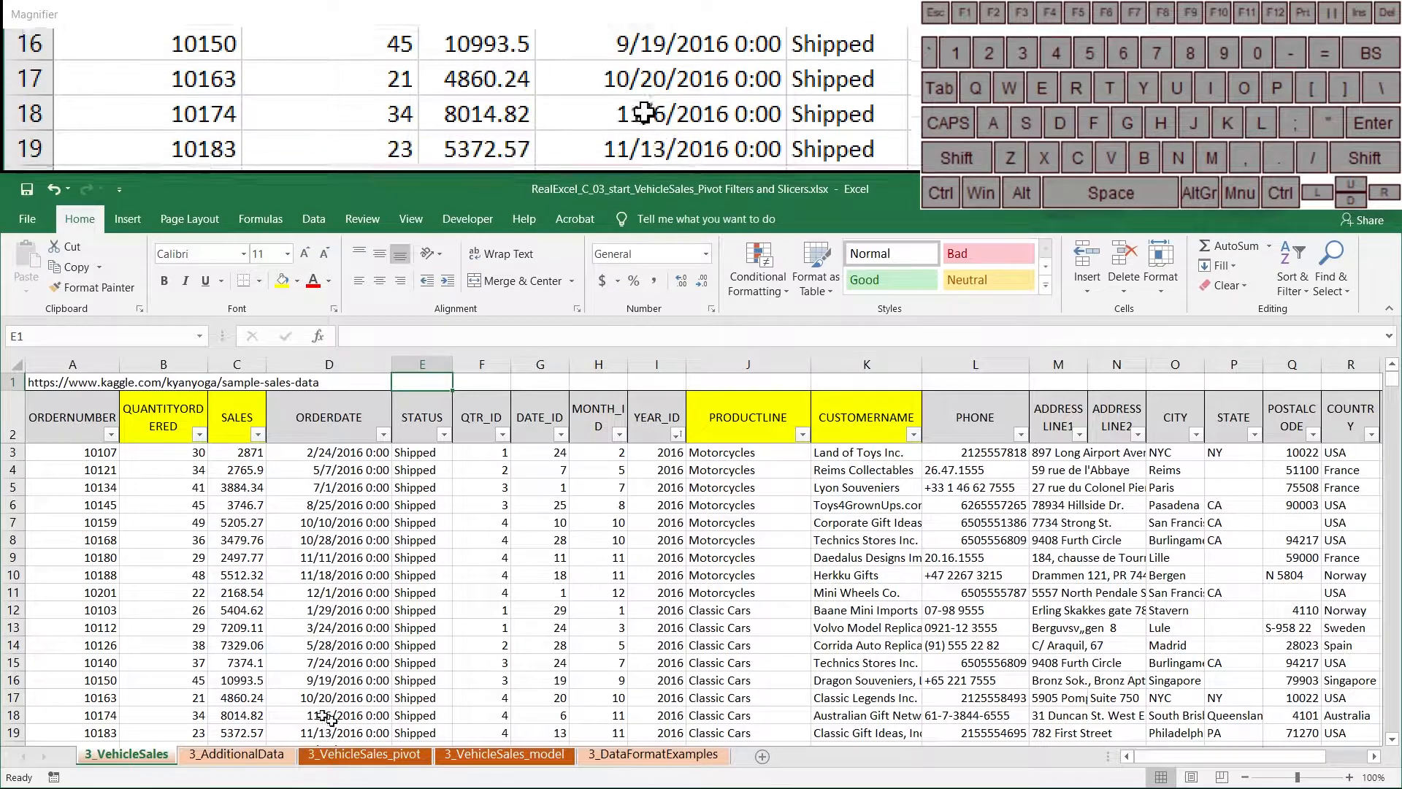
On the 3_VehicleSales_pivot sheet, insert an ORDERDATE timeline for the PivotTable and move it beneath the DEALSIZE slicer
left_click(364, 754)
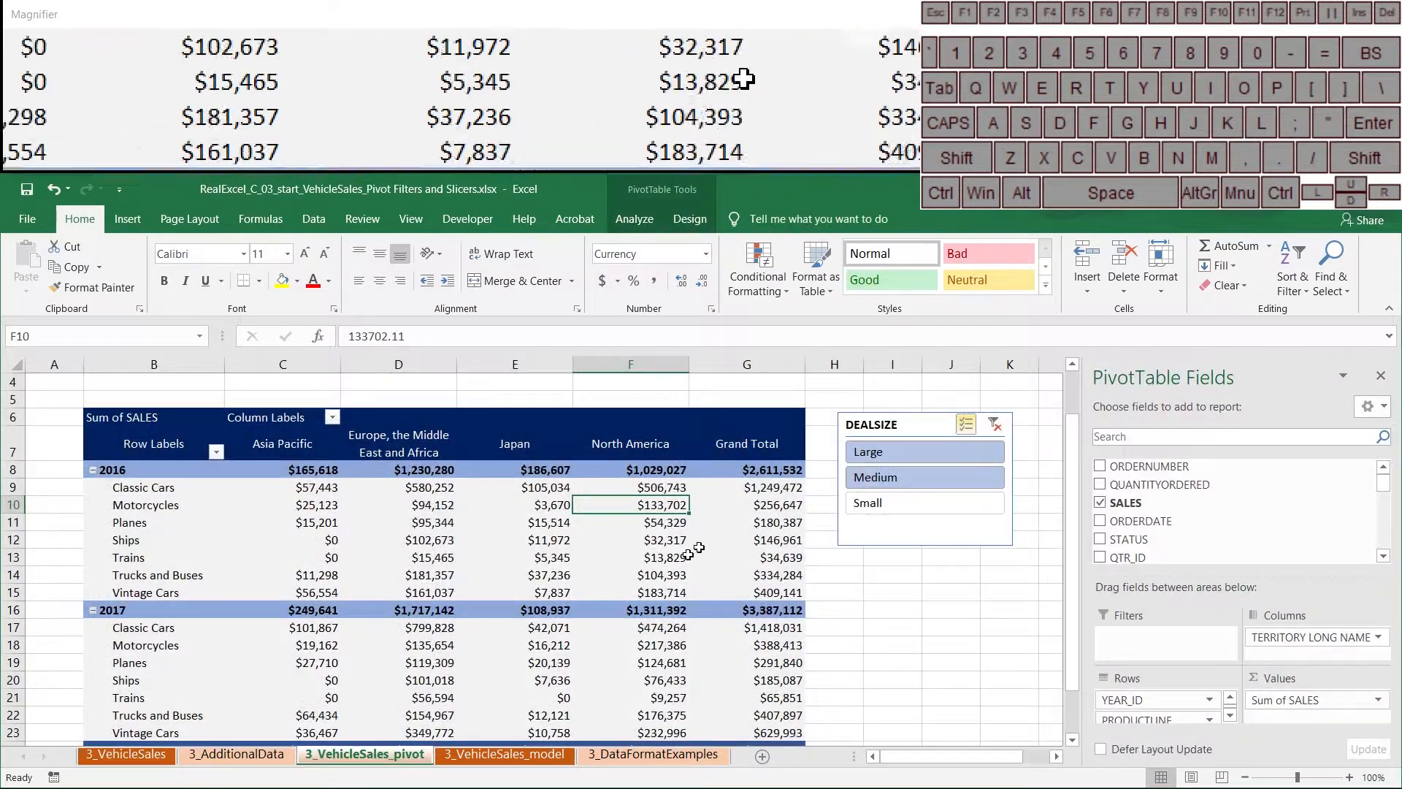
left_click(634, 219)
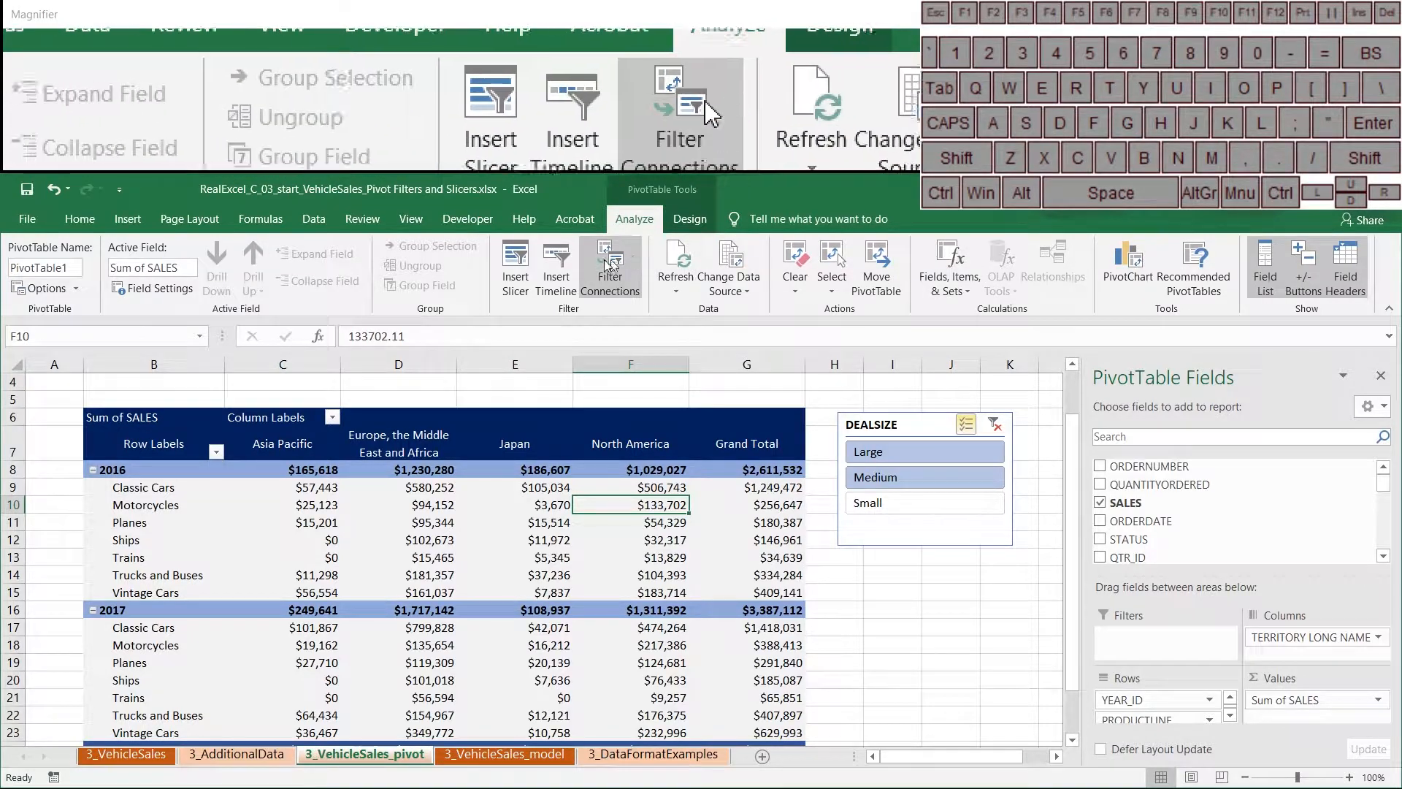
left_click(557, 266)
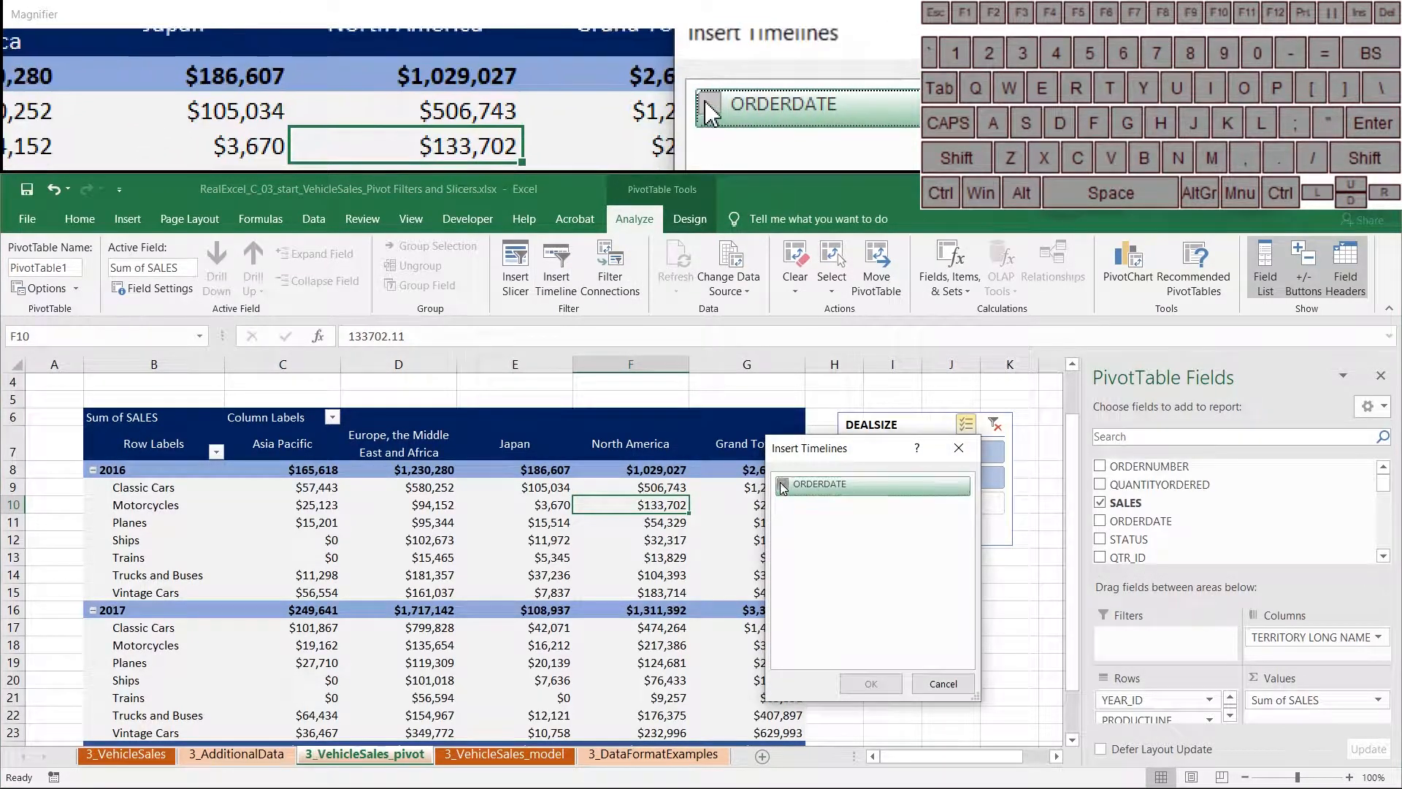
left_click(783, 486)
left_click(870, 684)
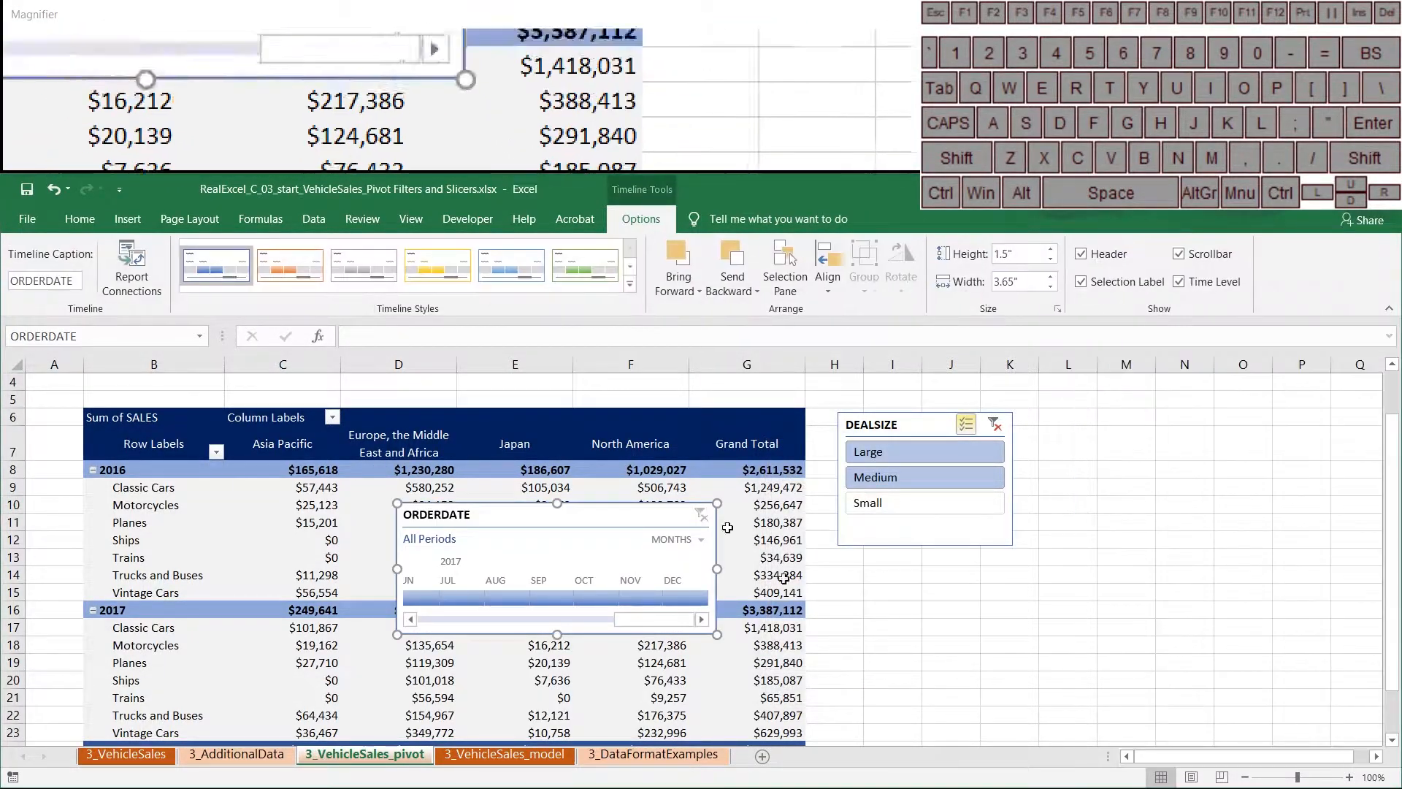
left_click_drag(622, 511, 1043, 541)
Filter the ORDERDATE timeline by months to Aug - Dec 2017, and by quarters to Q4 2016 - Q3 2017
left_click(942, 632)
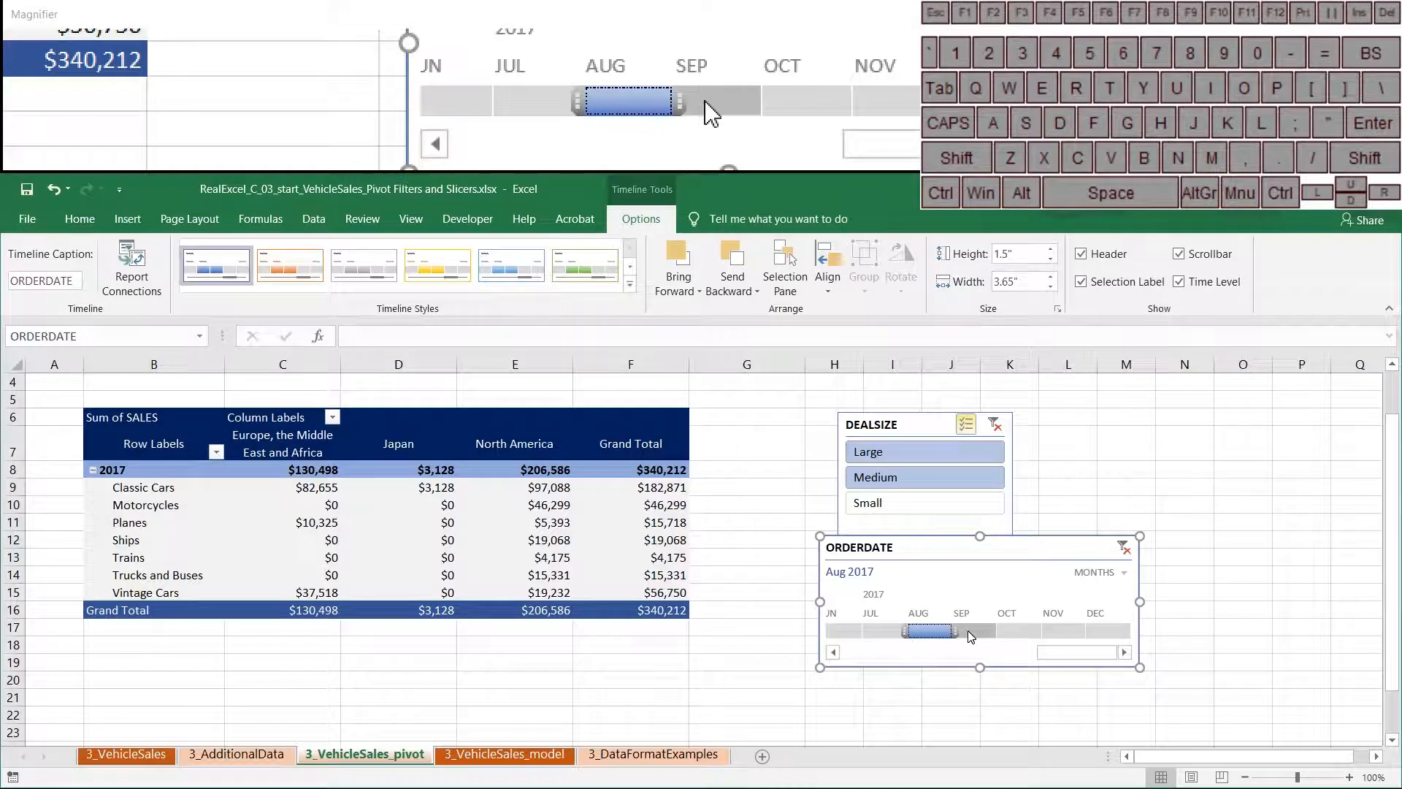
left_click_drag(956, 632, 1143, 636)
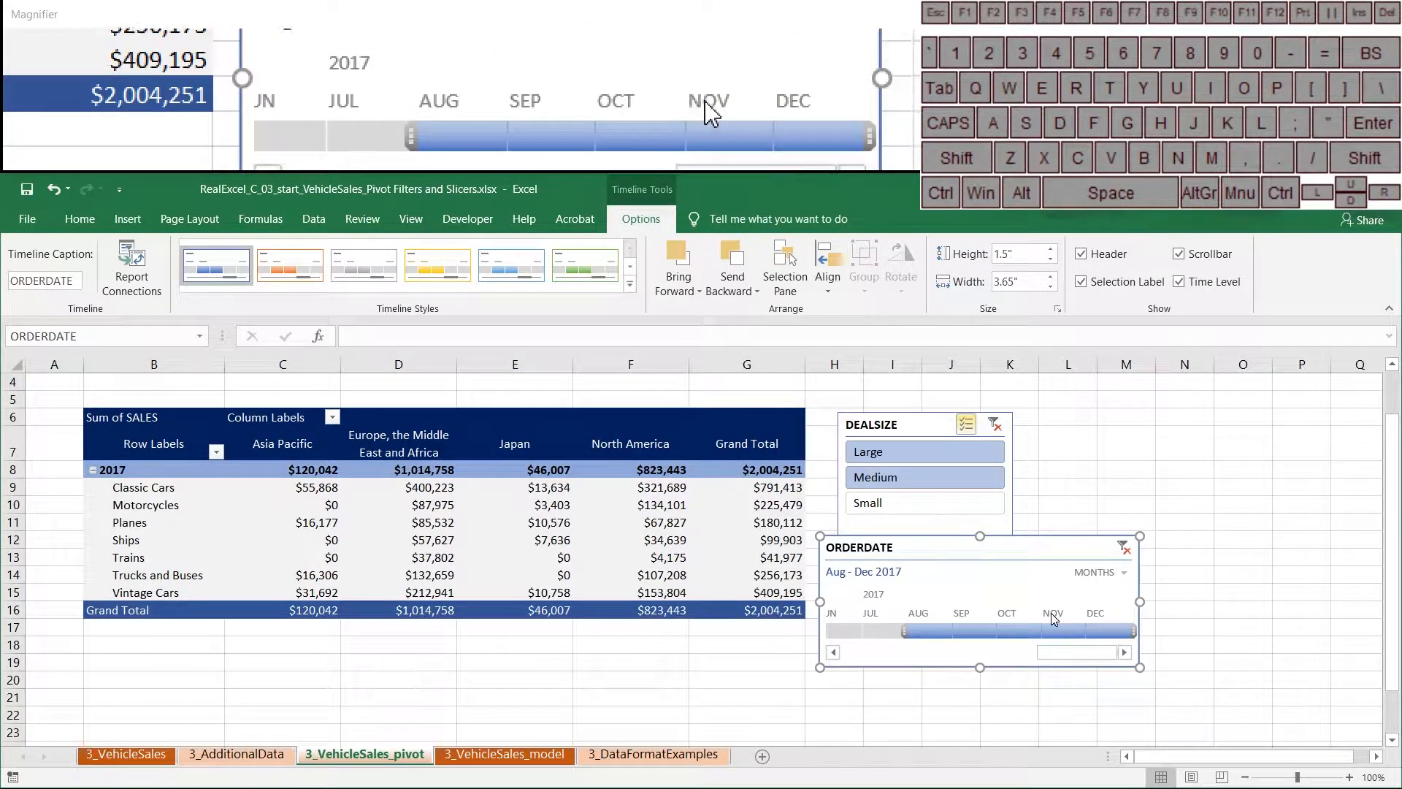
left_click(1110, 576)
left_click(1106, 610)
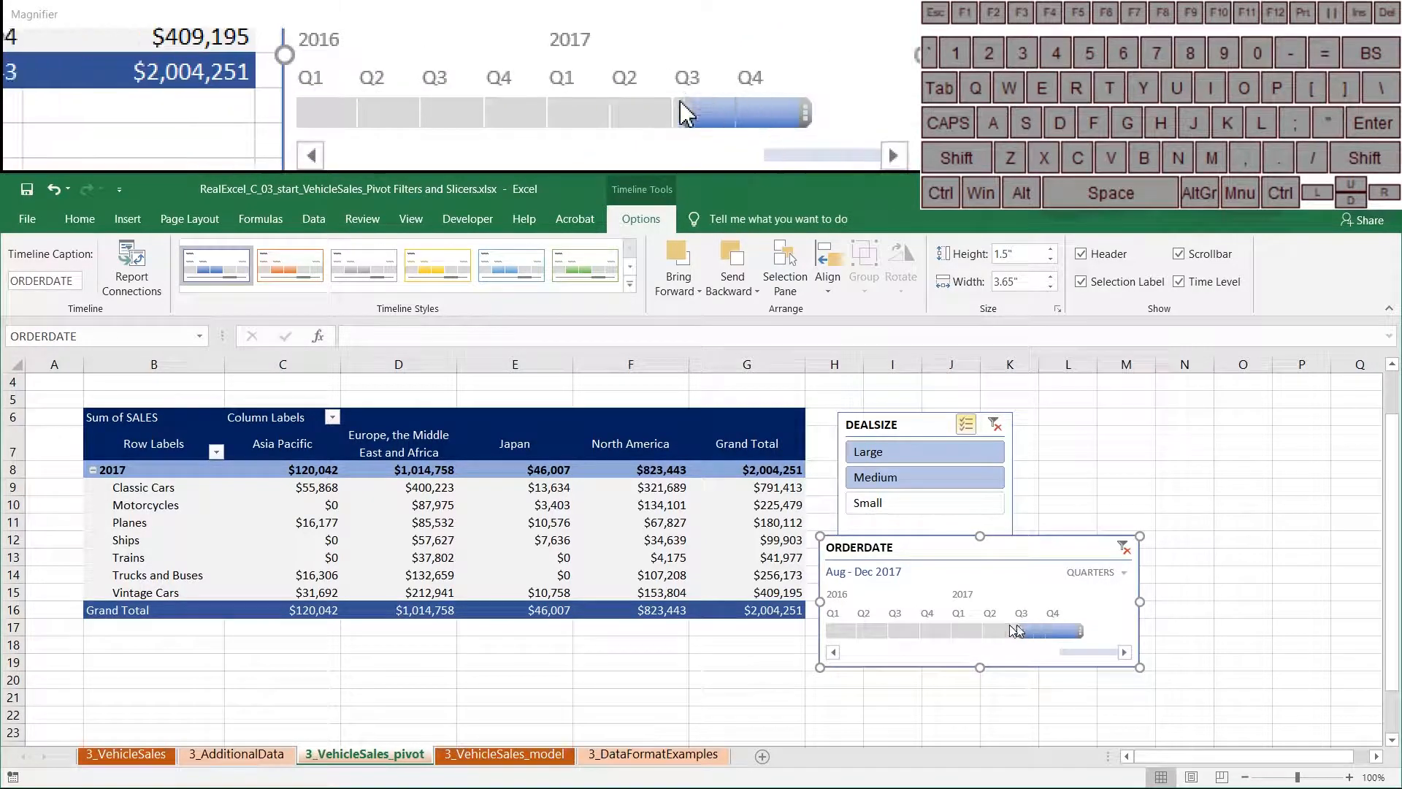
left_click_drag(934, 632, 1046, 632)
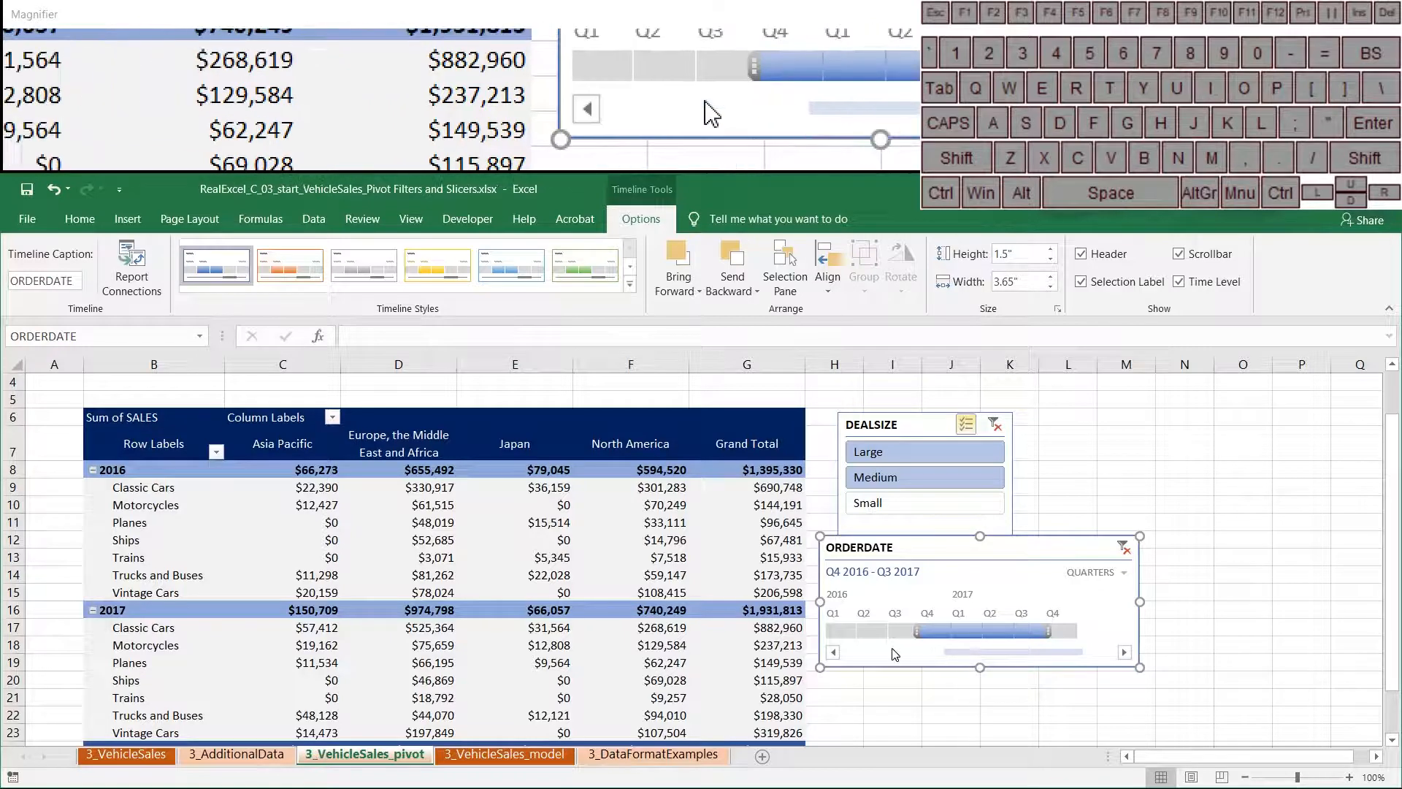
Display the ORDERDATE timeline in days, widen it to about 6.12 inches, and return its time level to quarters
left_click(1115, 574)
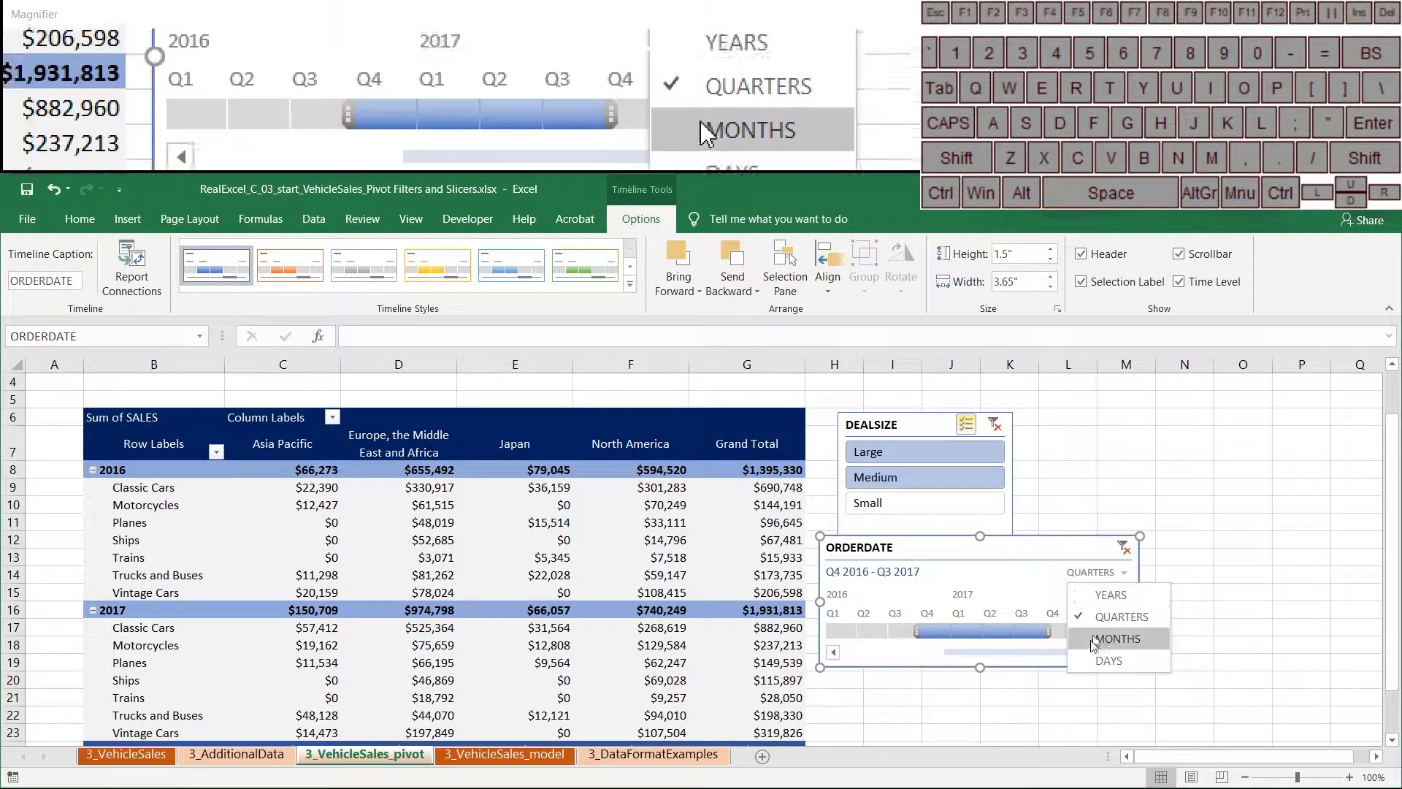
left_click(1085, 659)
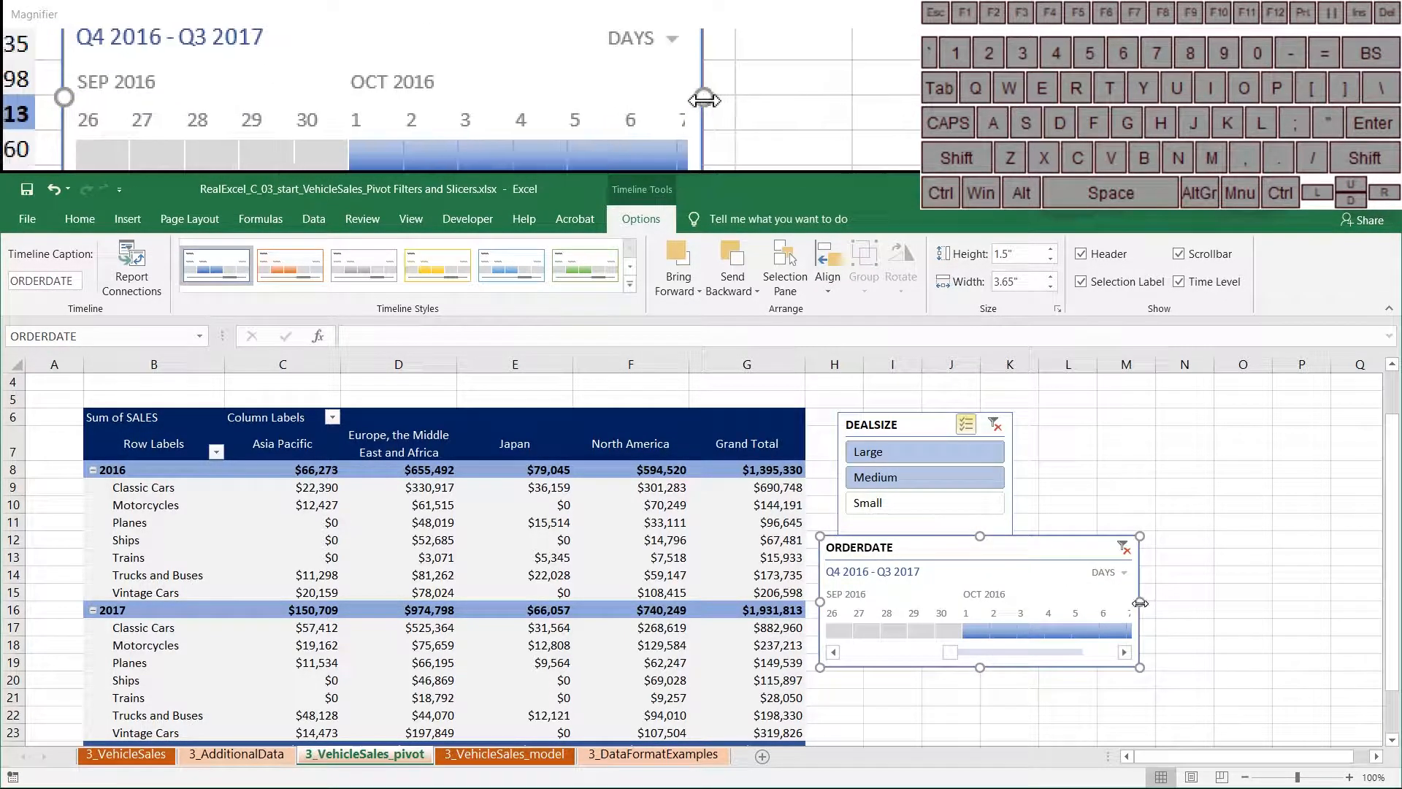
left_click_drag(1140, 602, 1356, 603)
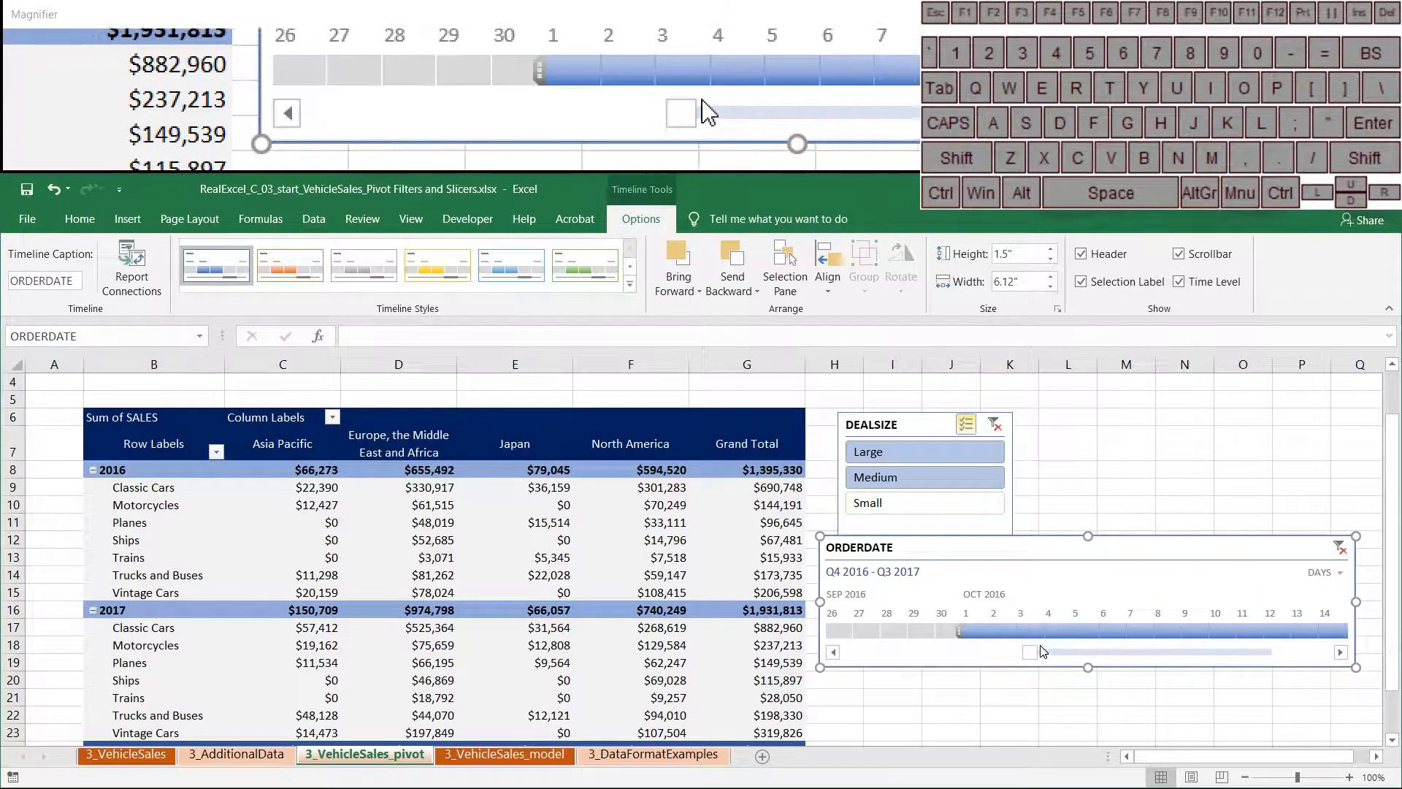
mouse_move(1036, 652)
left_mouse_down()
mouse_move(1010, 655)
mouse_move(1026, 653)
left_mouse_up()
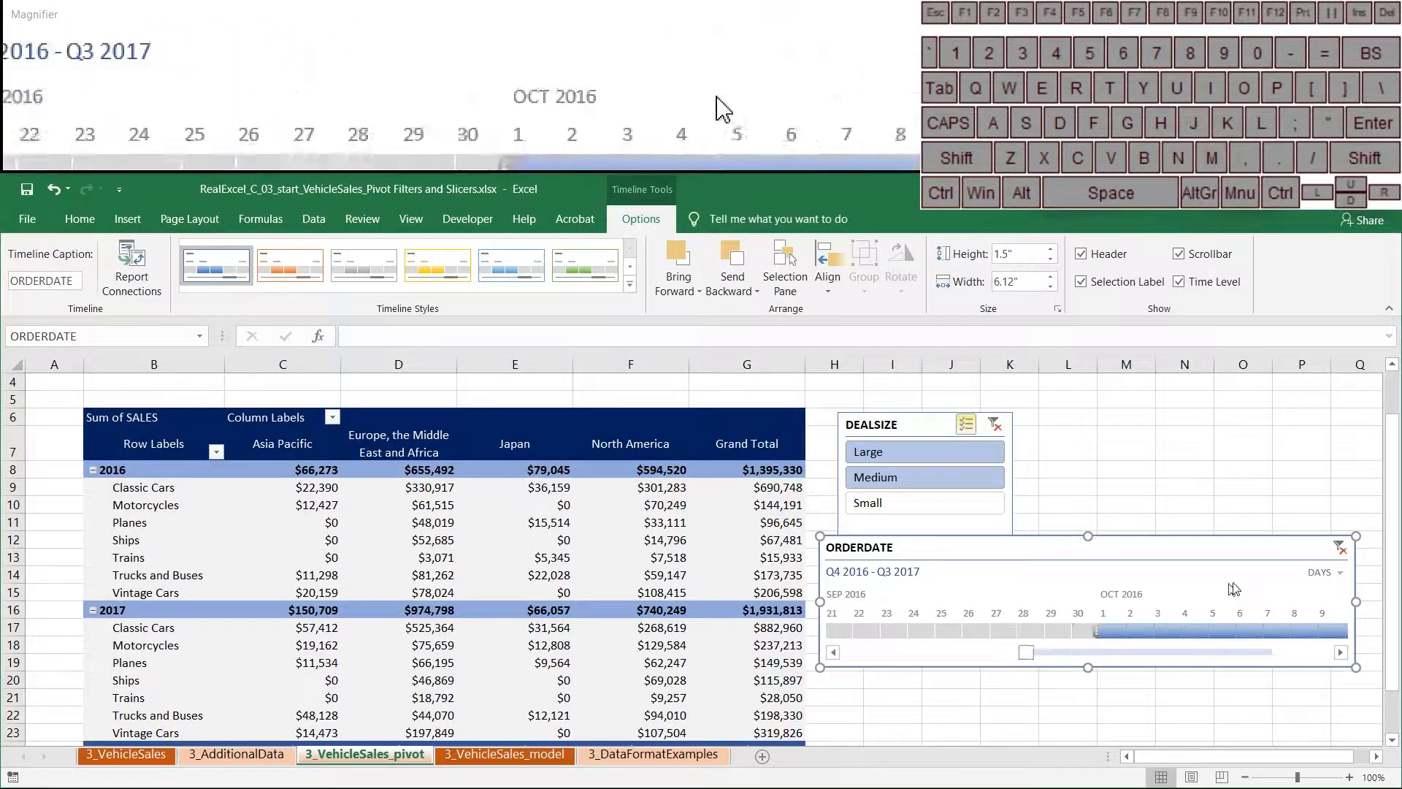
left_click(1324, 572)
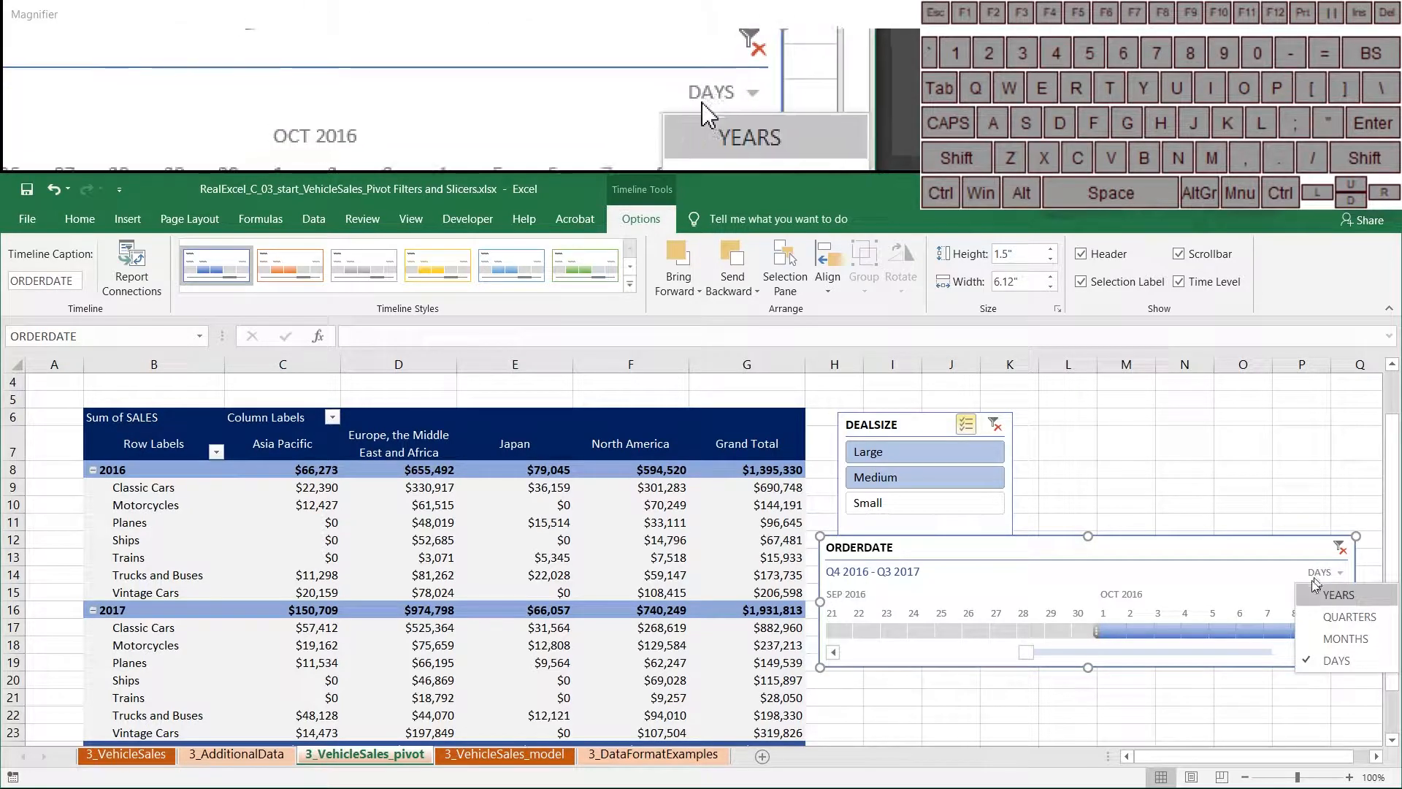
left_click(1313, 621)
Add ORDERDATE as a report filter to the PivotTable, examine its list of individual dates, and remove the field again
left_click(707, 588)
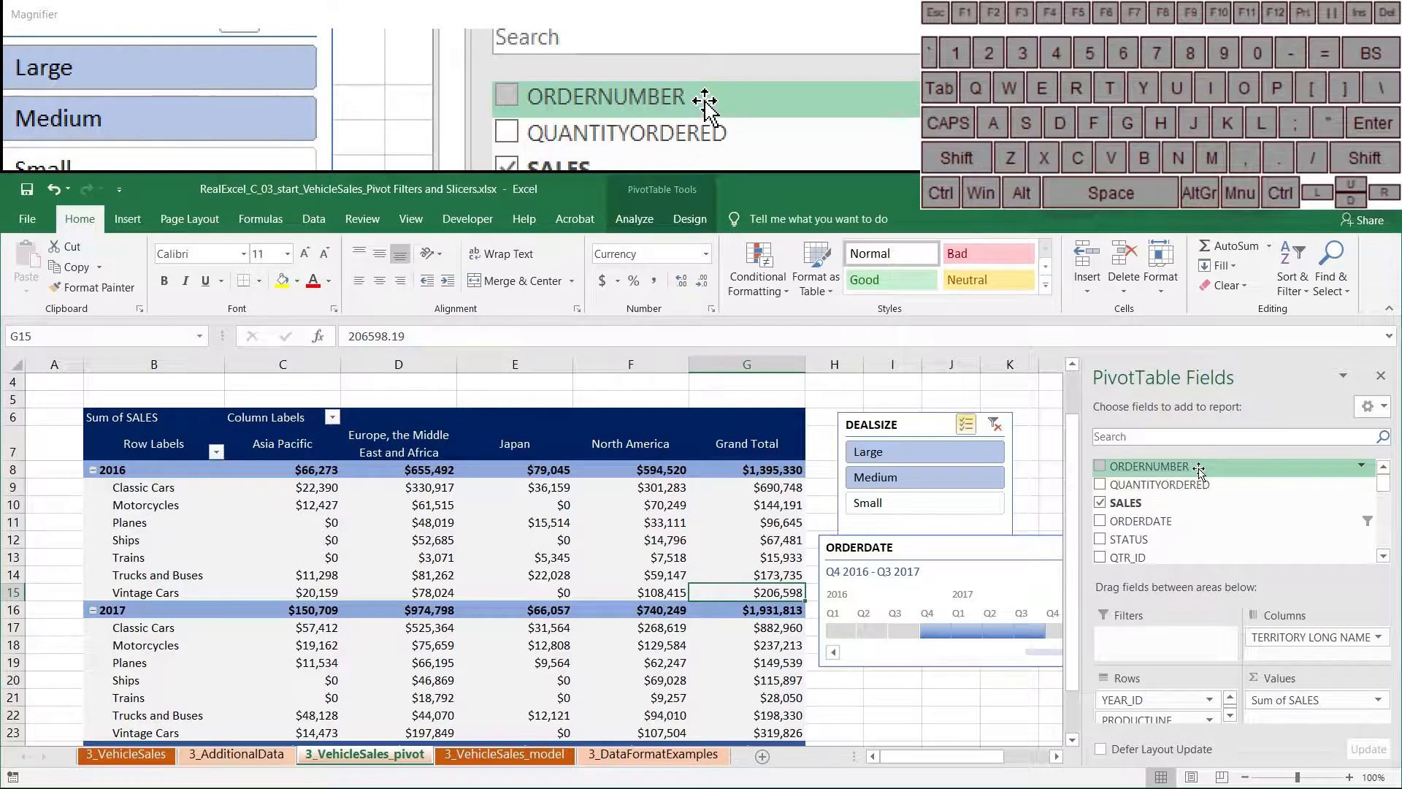
left_click_drag(1311, 521, 1203, 637)
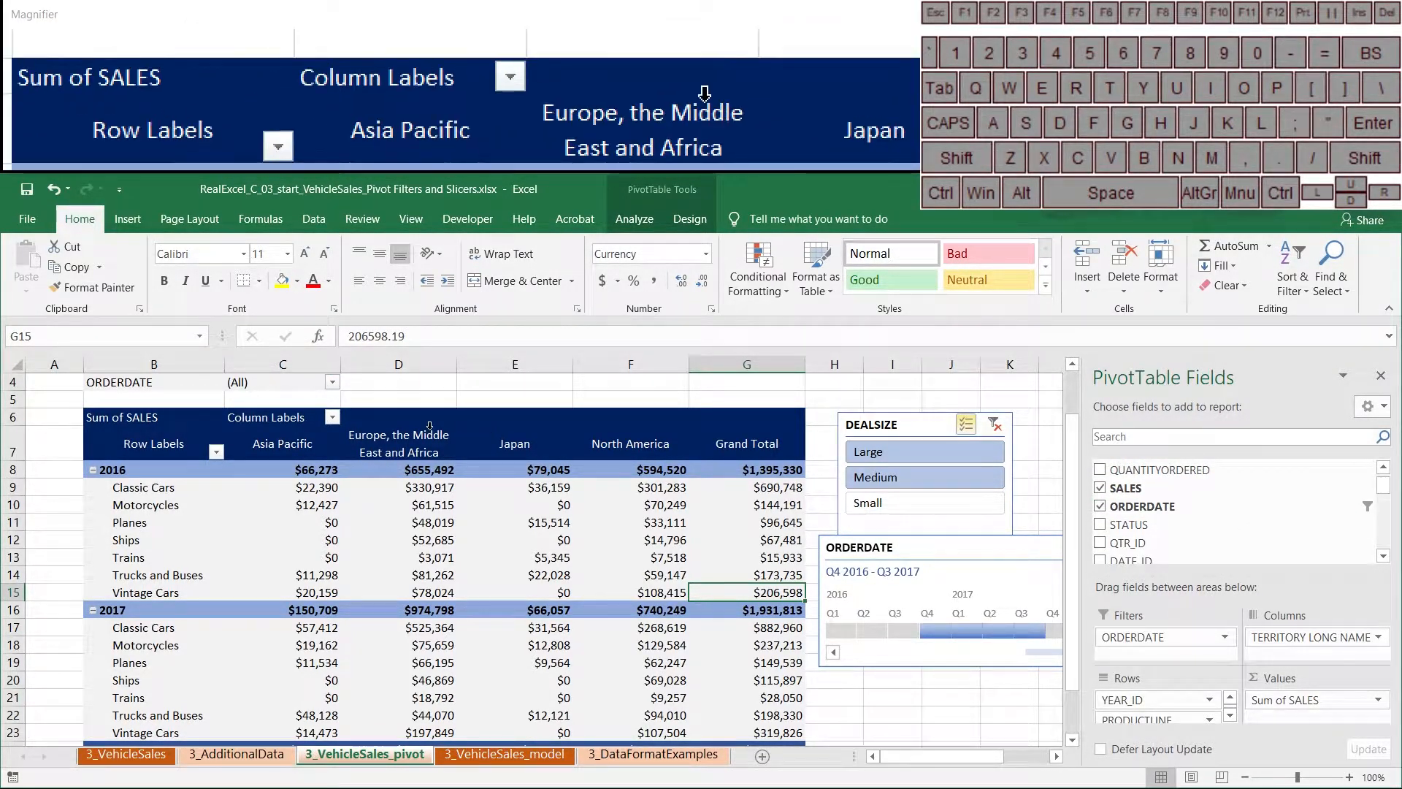
left_click(325, 384)
left_click(332, 382)
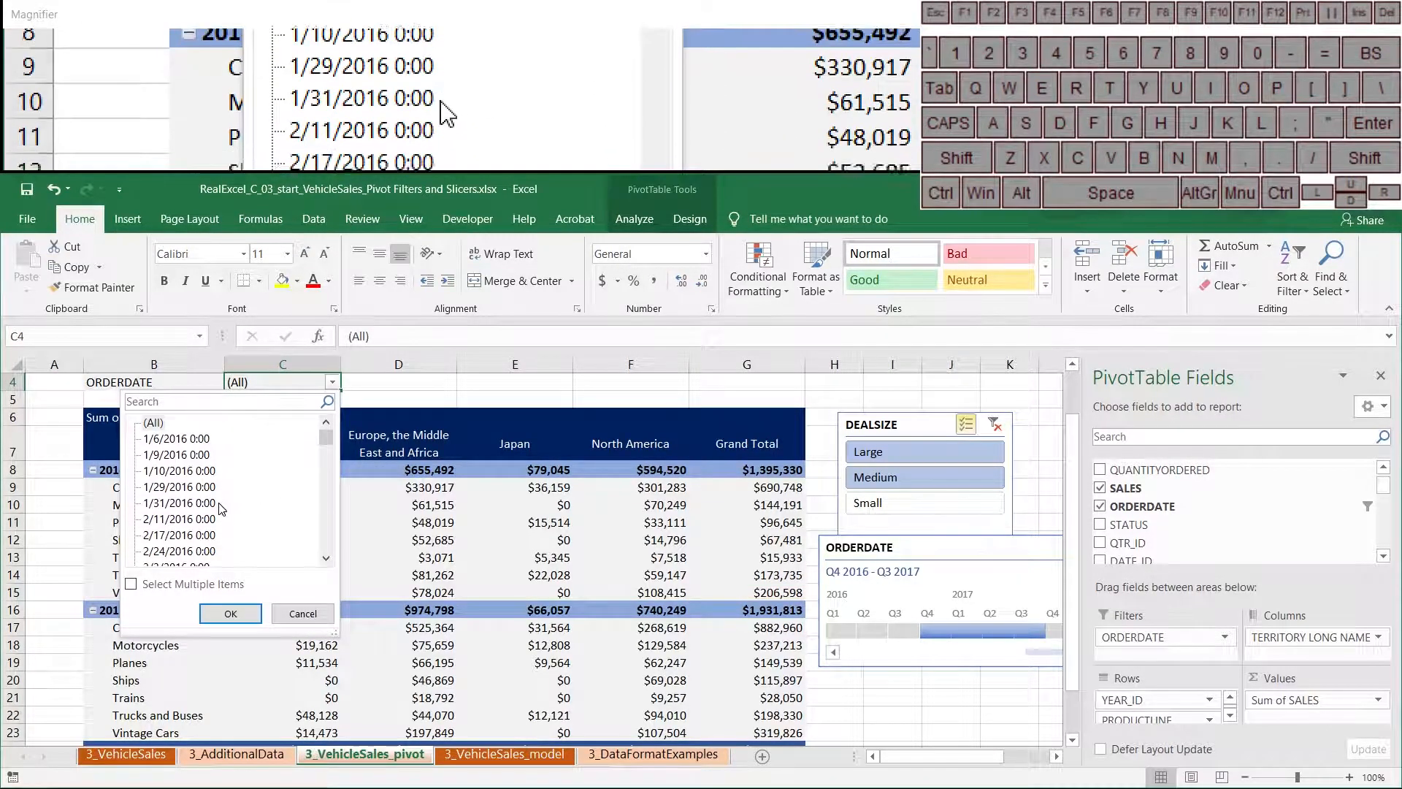
left_click(470, 393)
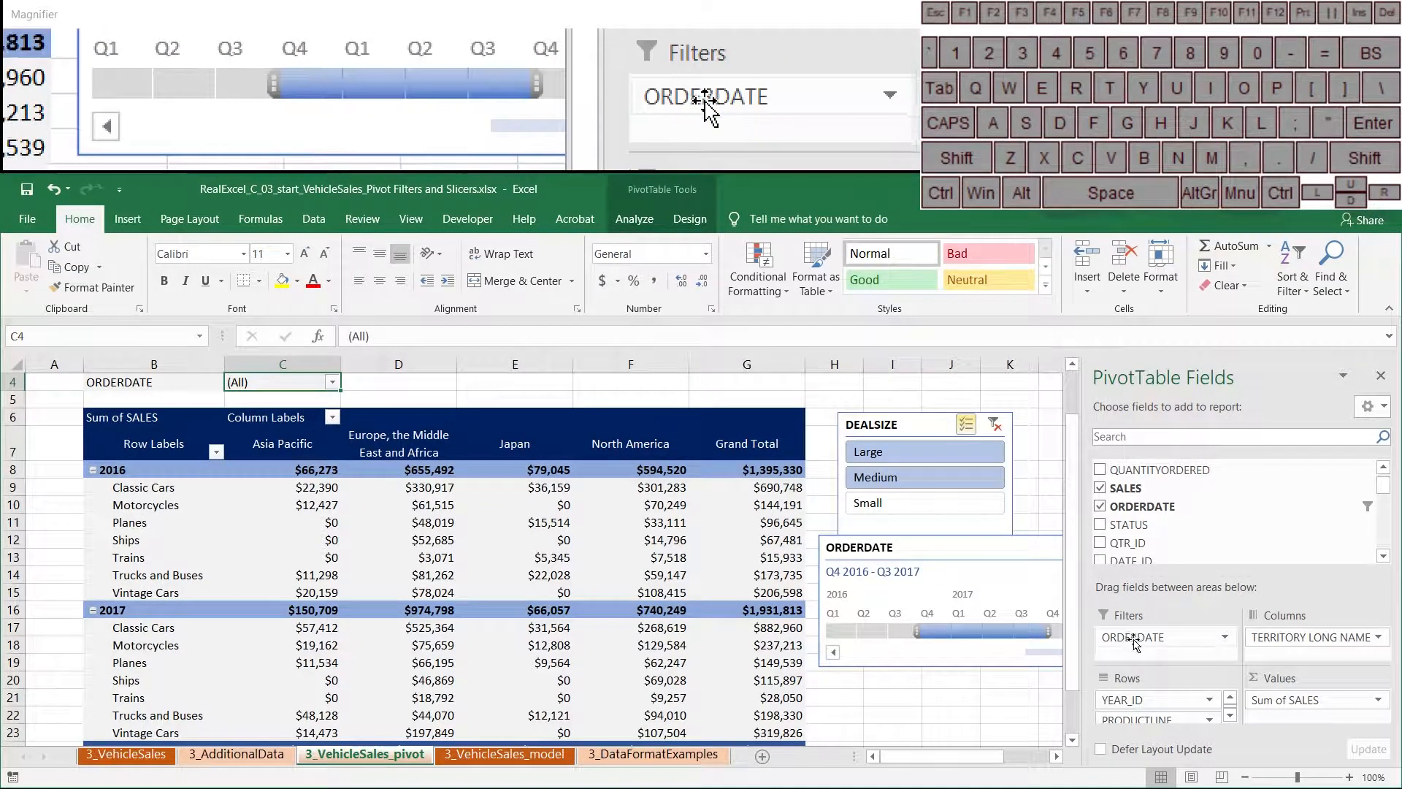
left_click_drag(929, 669, 888, 549)
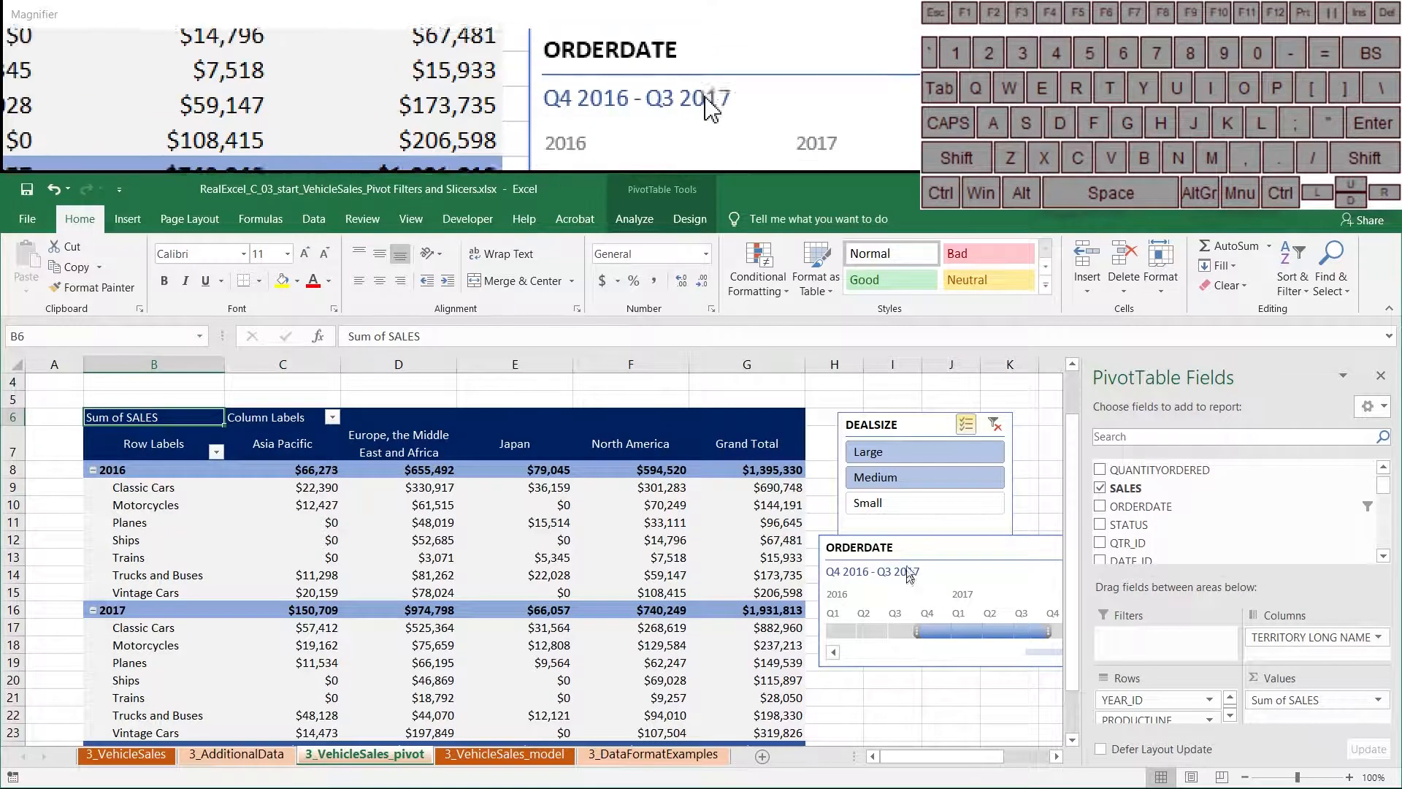
Reposition the ORDERDATE timeline just below the DEALSIZE slicer so their left edges line up
left_click_drag(900, 544, 919, 567)
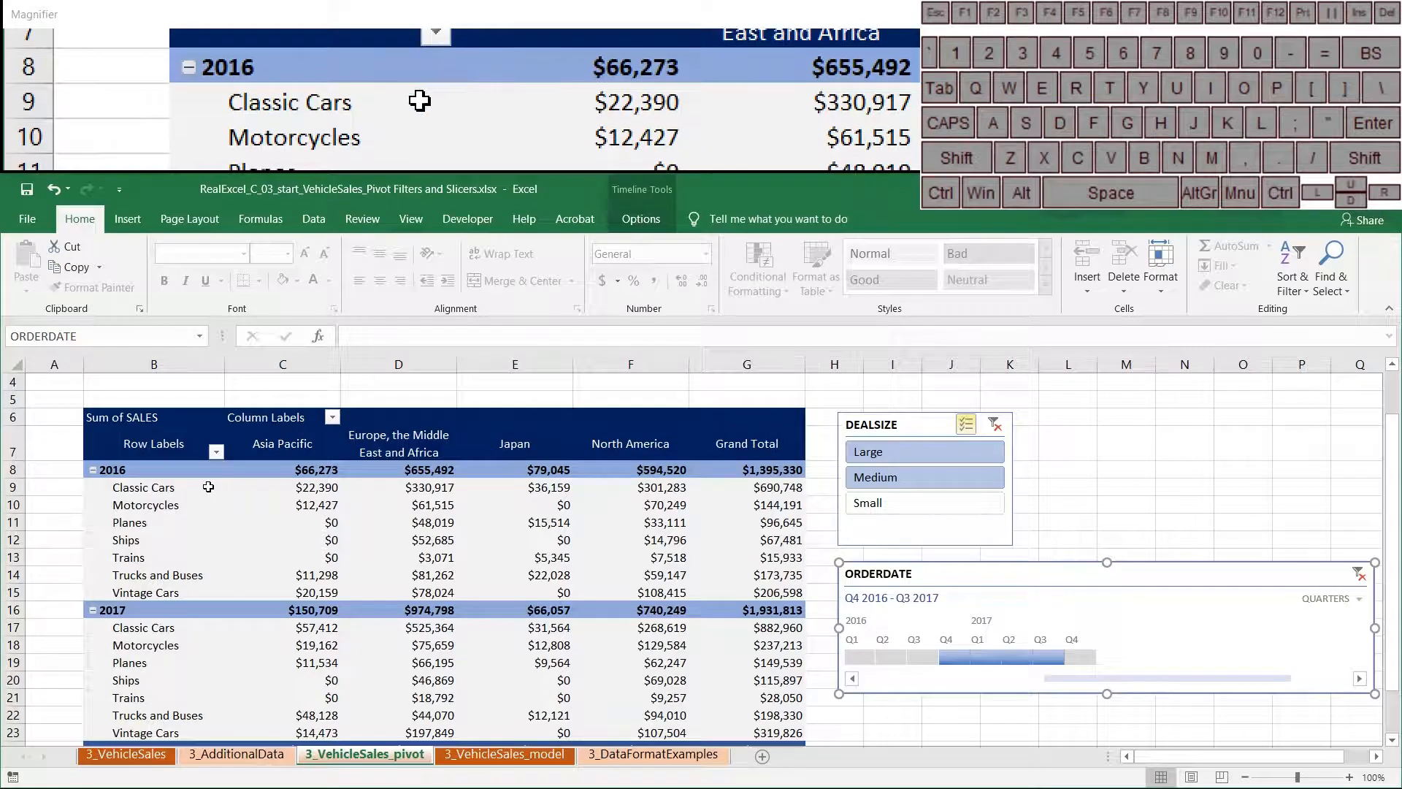
Turn off the expand/collapse buttons in the PivotTable's display options and check the 2016 row label
left_click(523, 449)
right_click(526, 453)
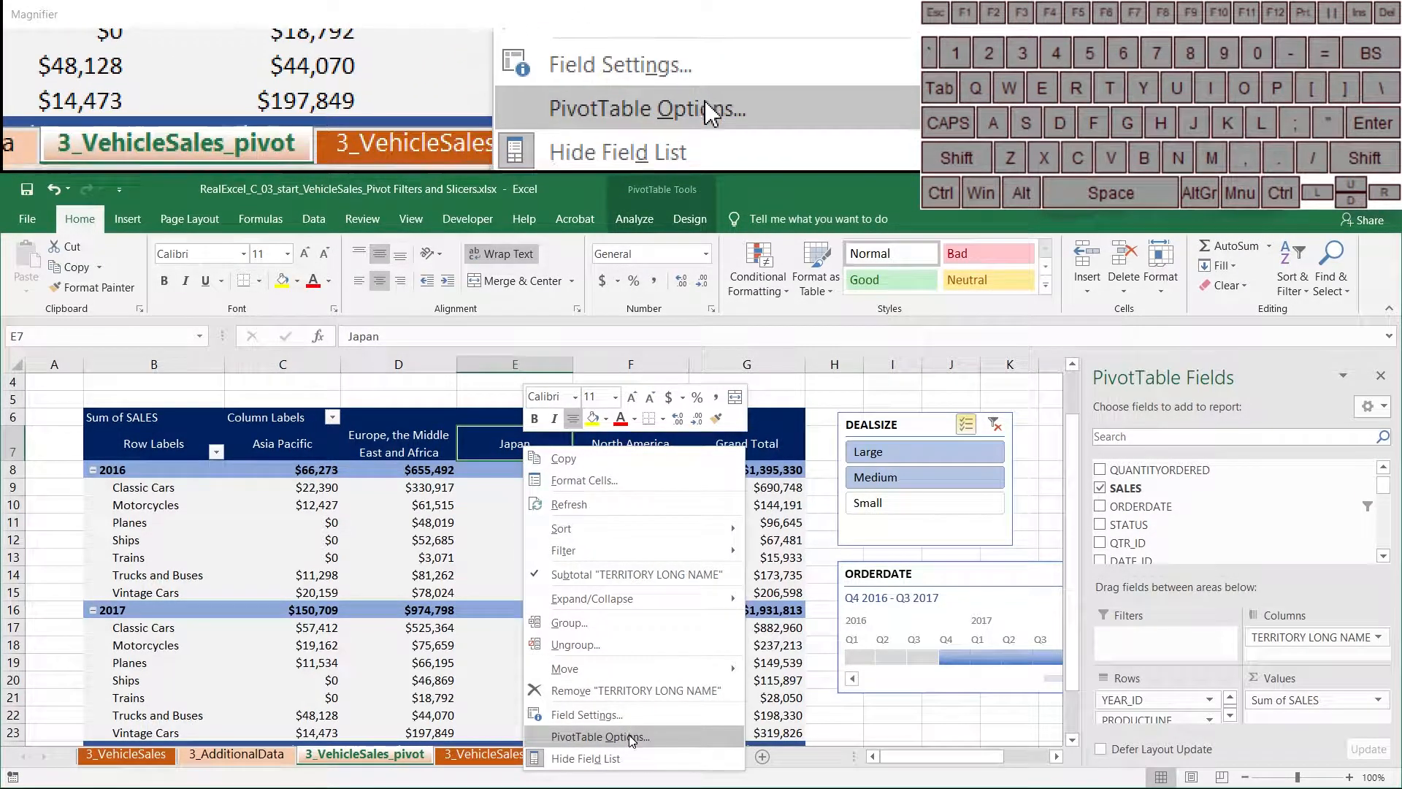
left_click(631, 736)
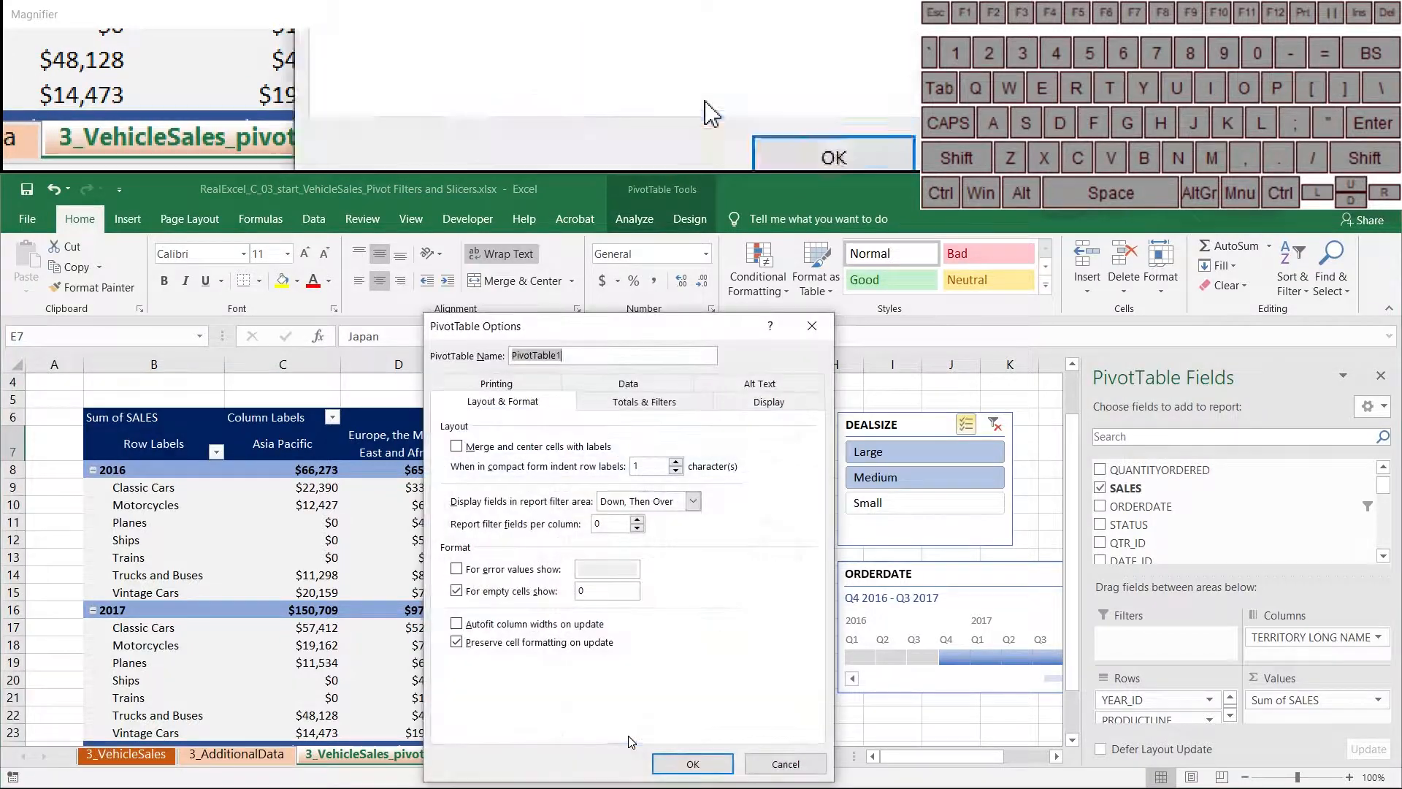
left_click(766, 402)
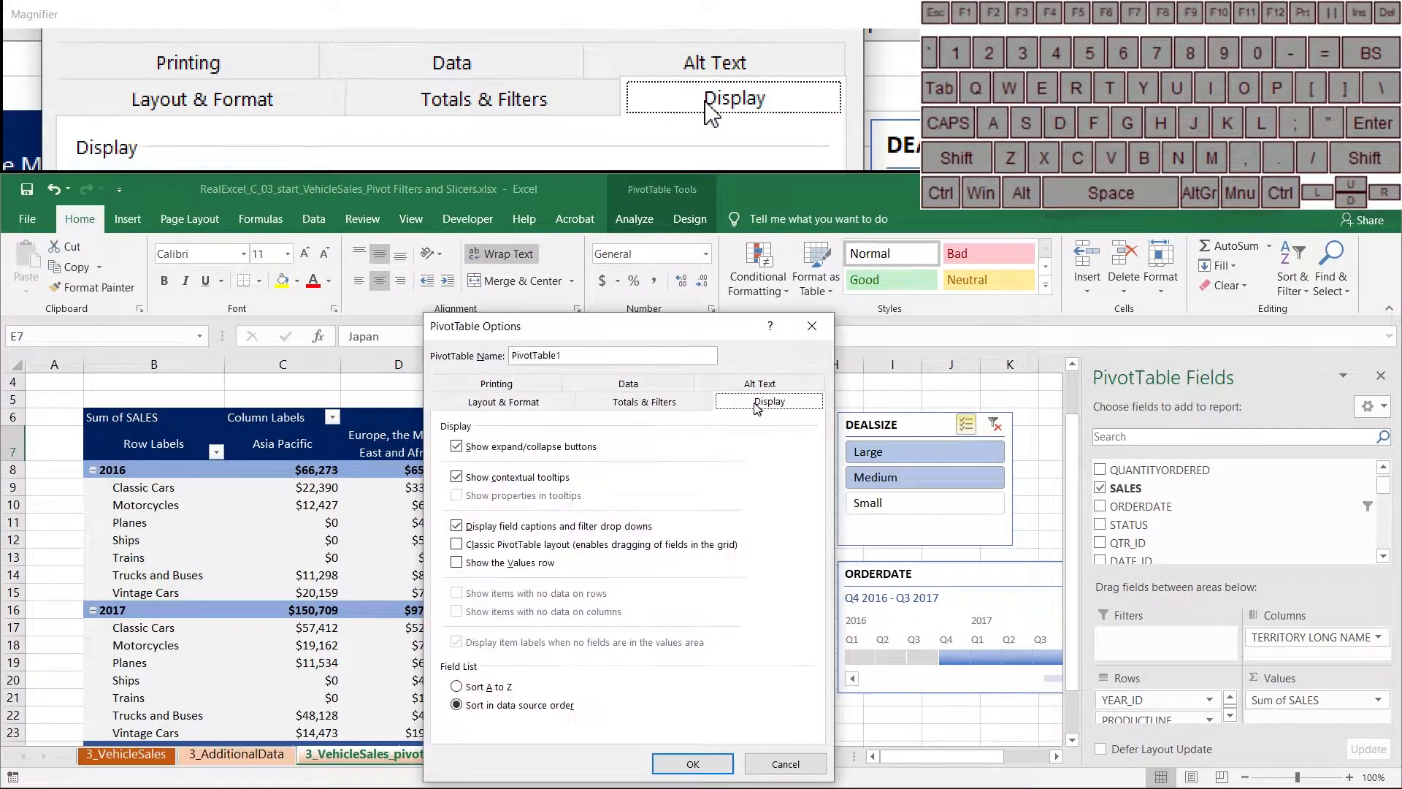
left_click_drag(590, 329, 912, 301)
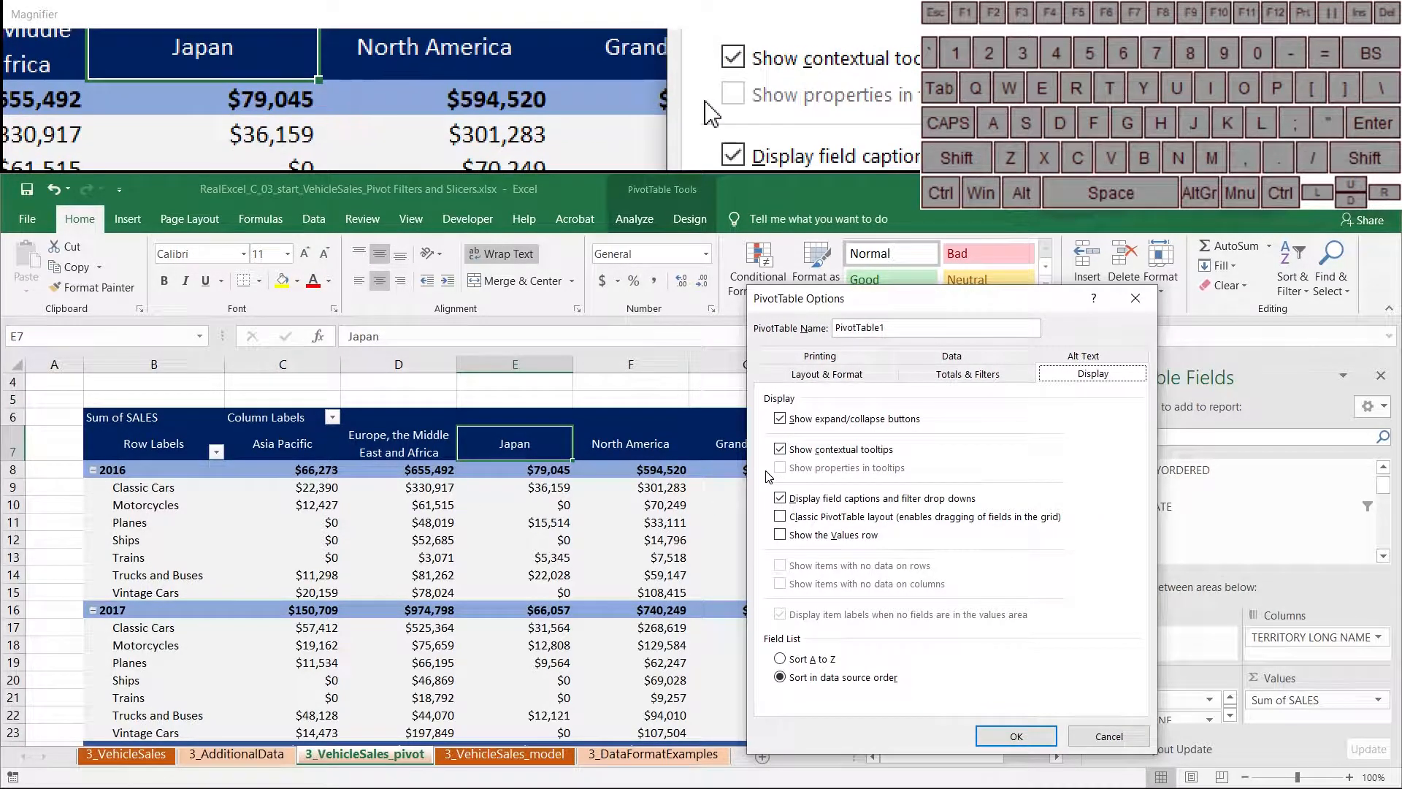
left_click(779, 420)
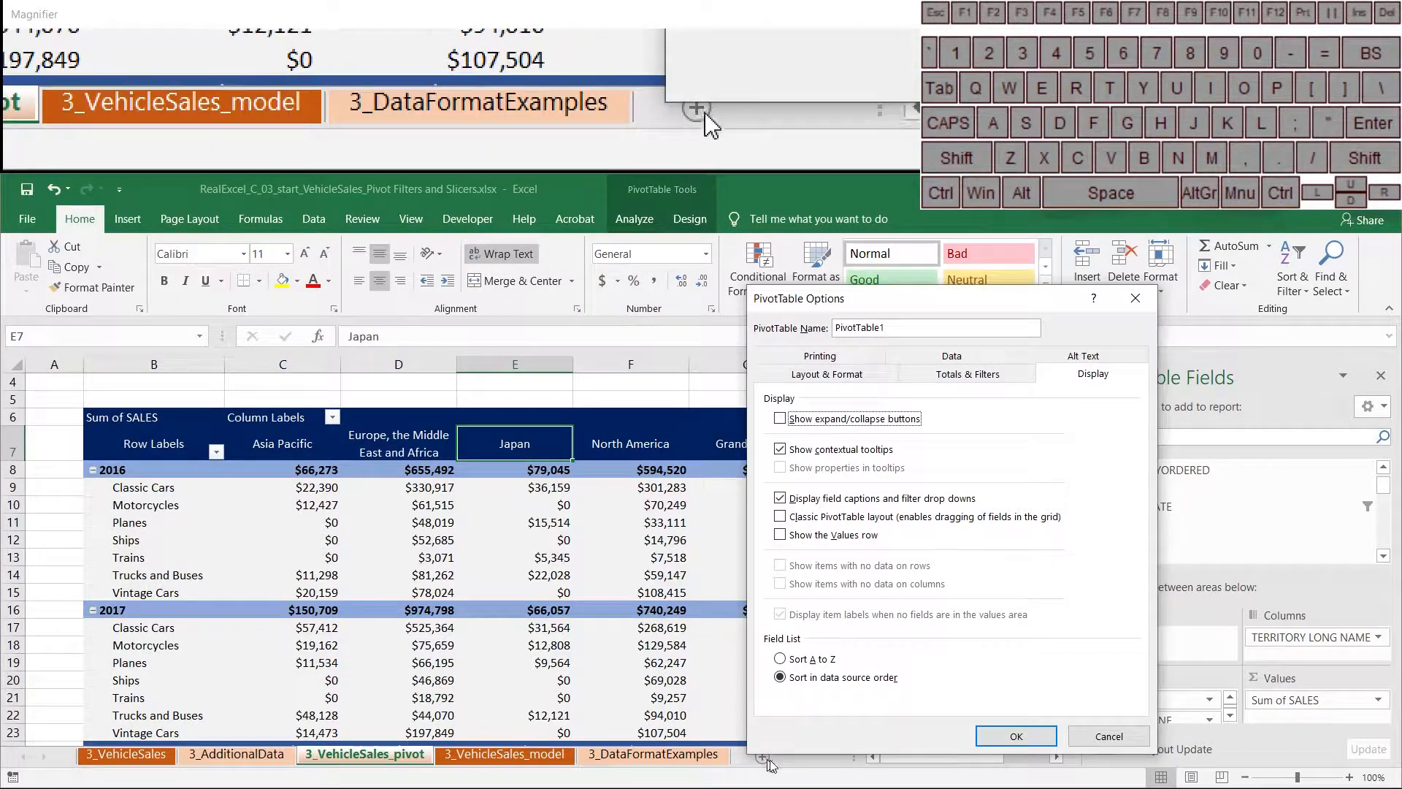
left_click(993, 739)
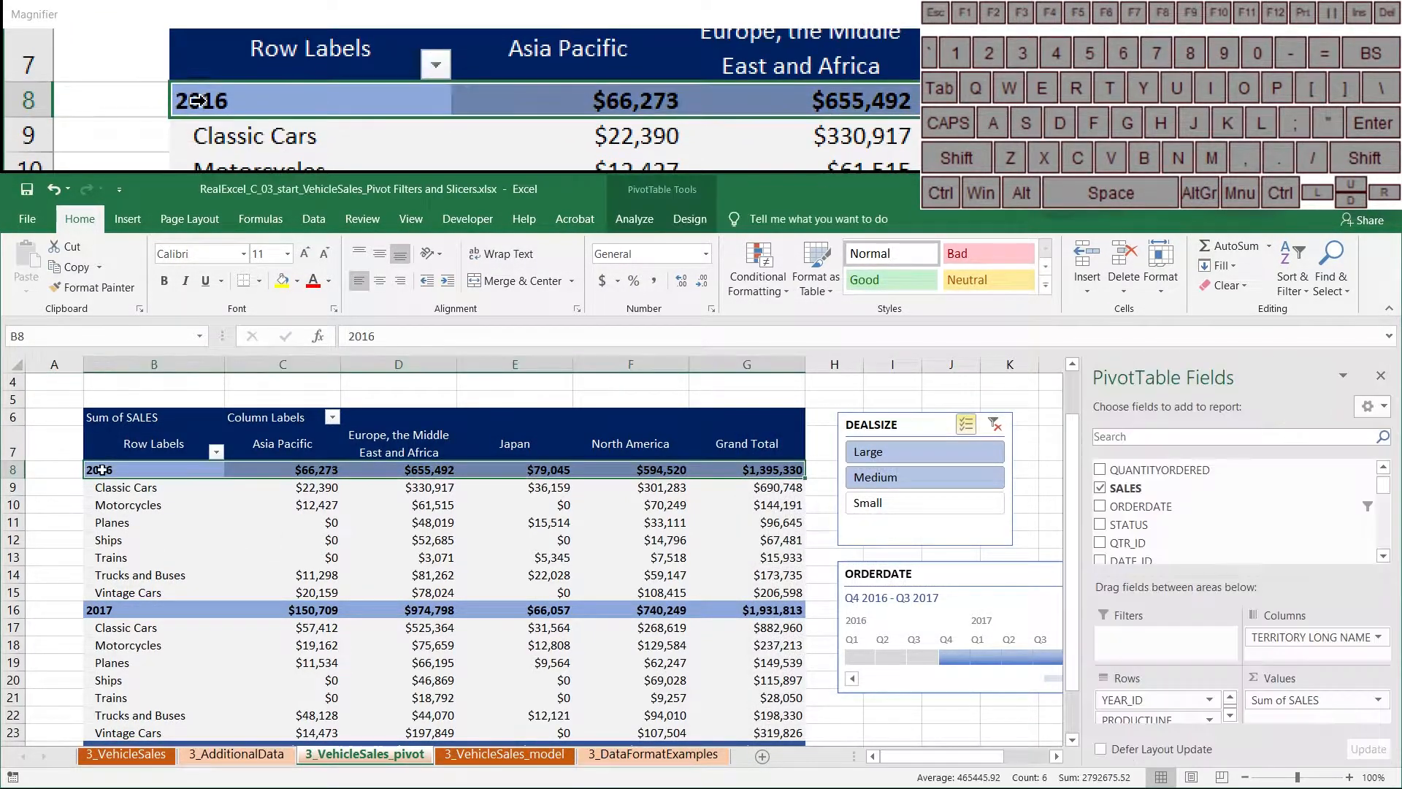
left_click(183, 477)
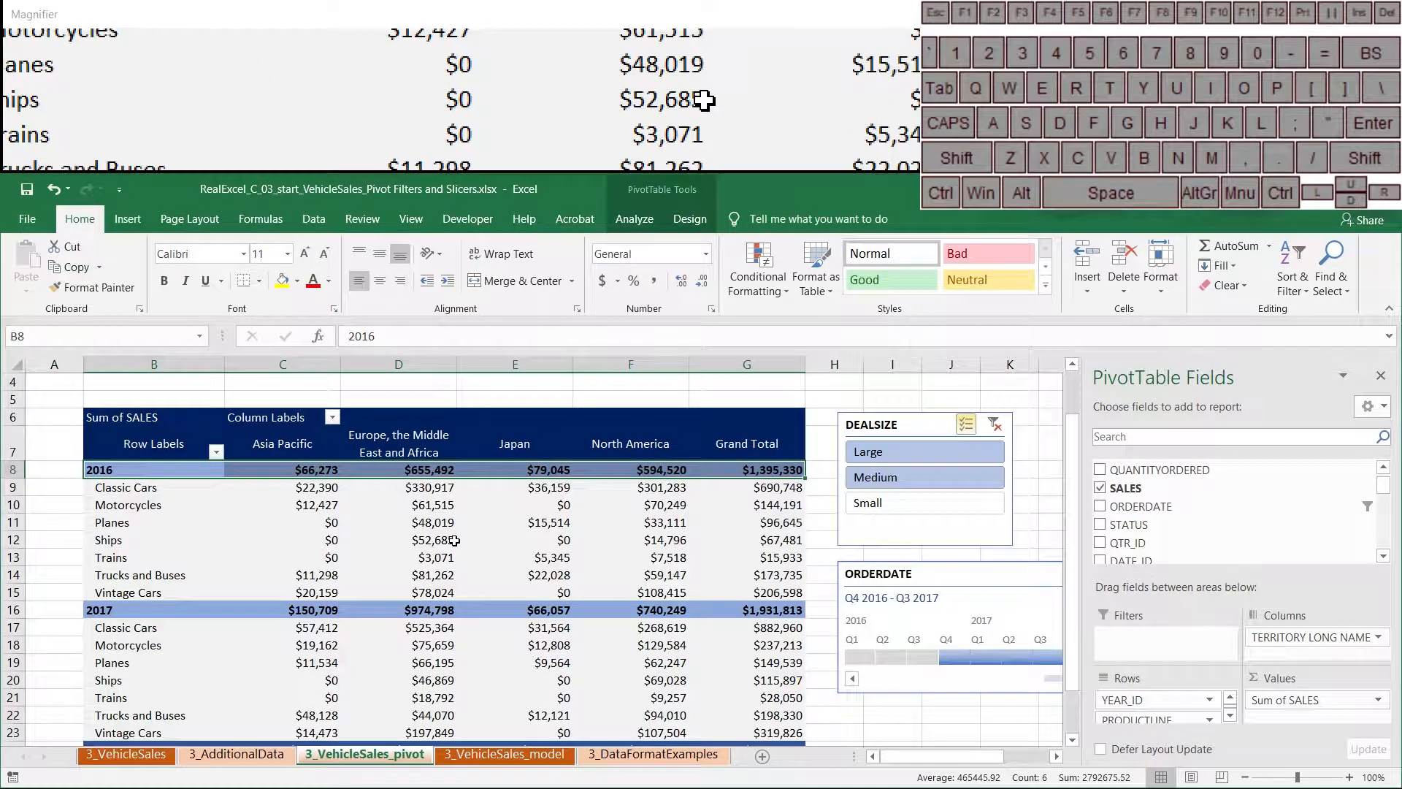
Turn off the field captions and filter drop-downs in the PivotTable's display options
mouse_move(502, 517)
left_click(305, 505)
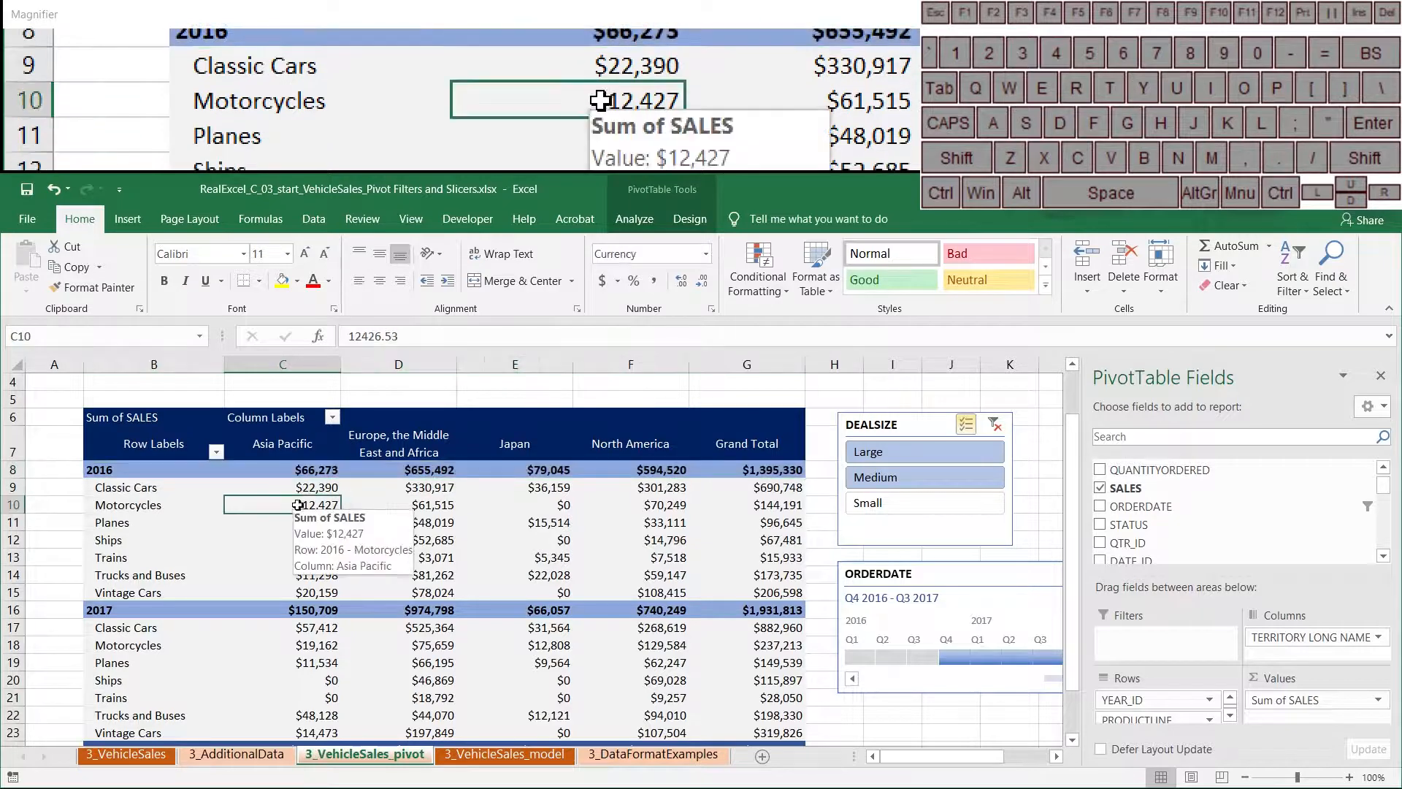
right_click(323, 524)
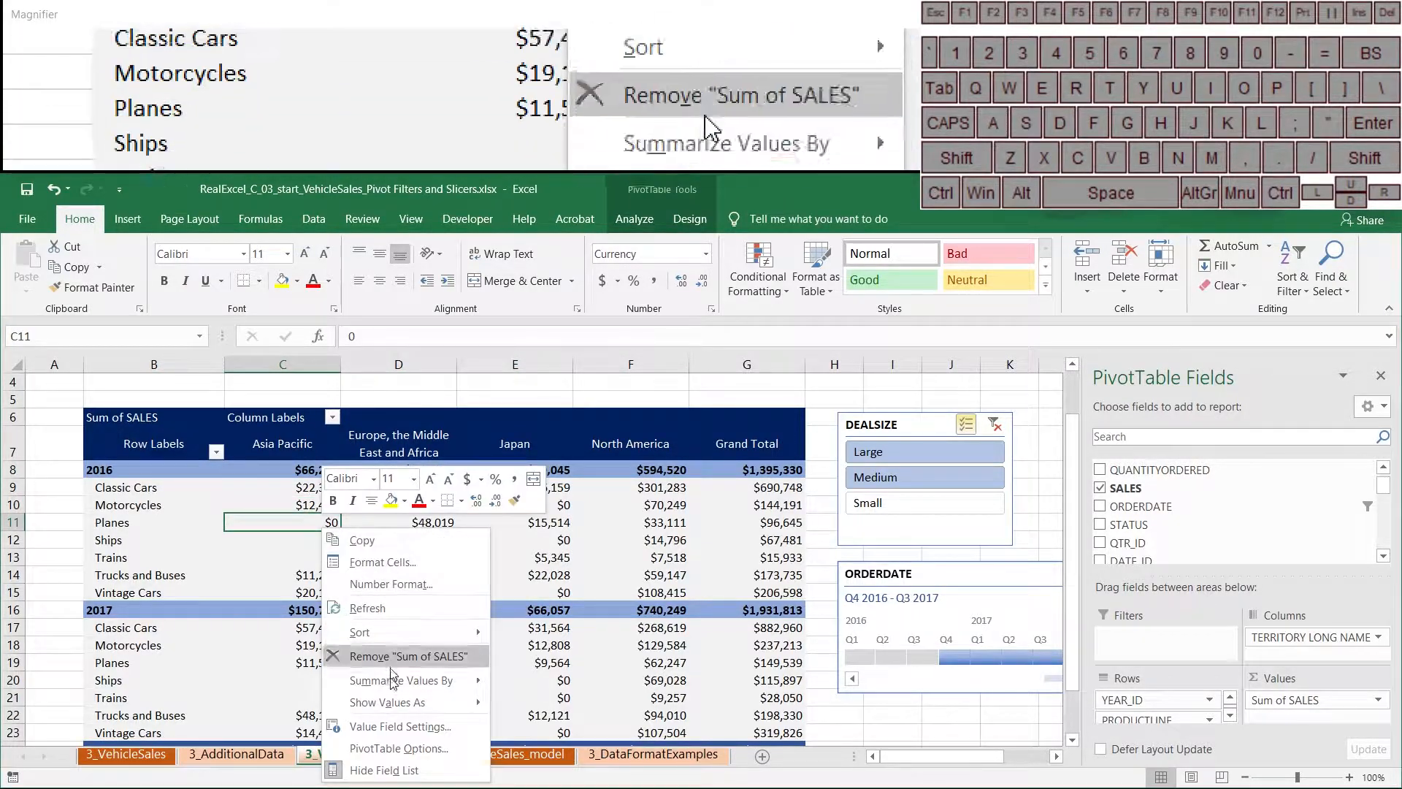
left_click(400, 748)
left_click(531, 402)
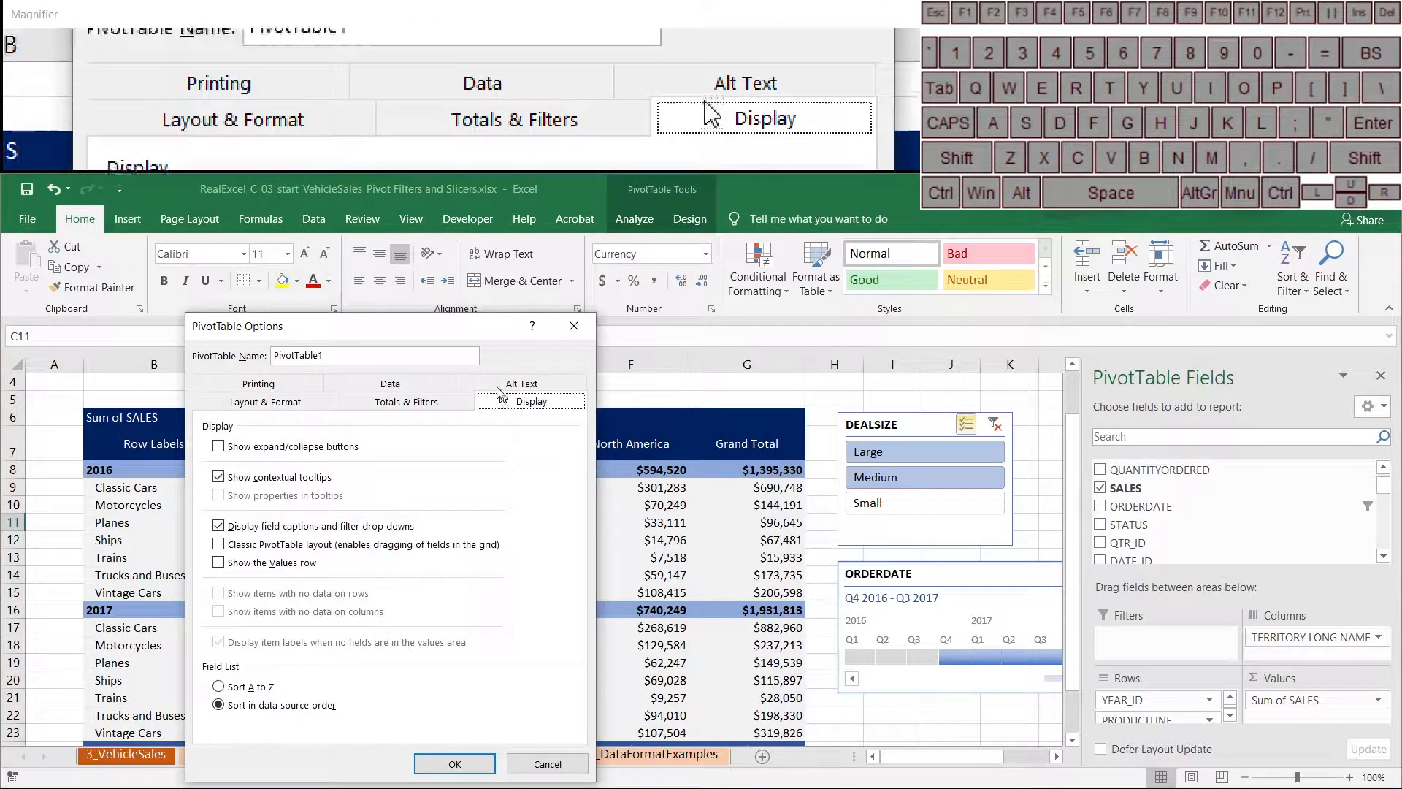
left_click_drag(471, 333, 1028, 308)
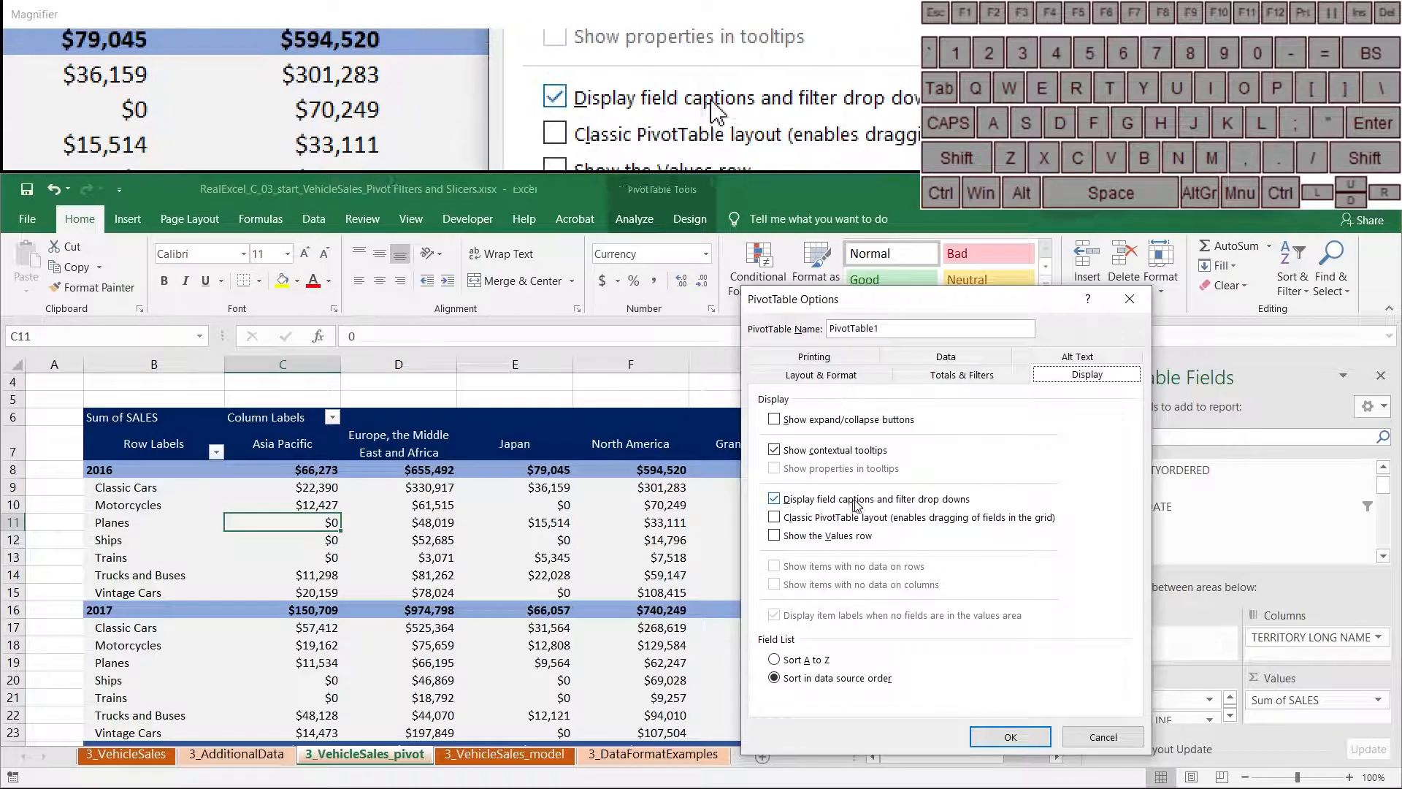
left_click(815, 504)
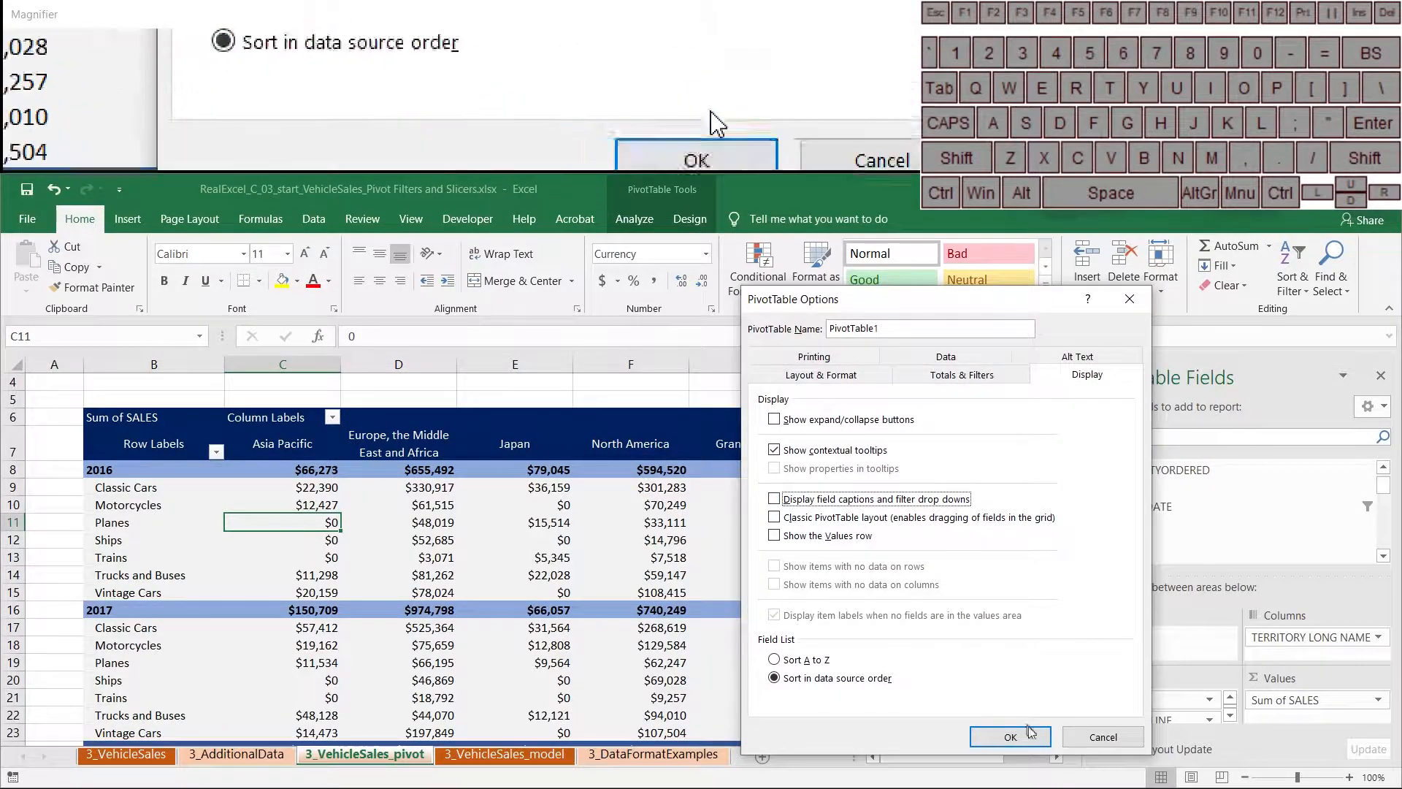
left_click(1010, 736)
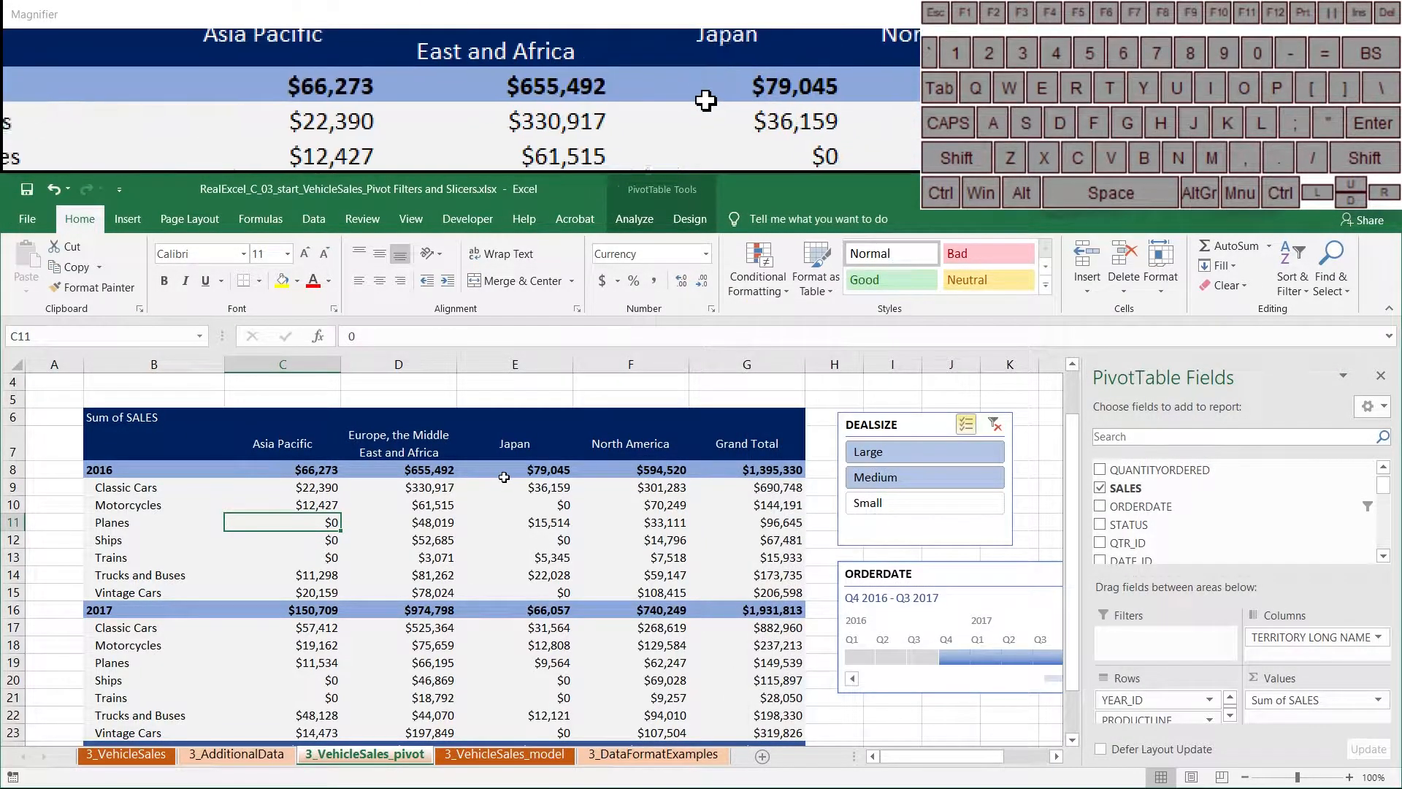
mouse_move(503, 476)
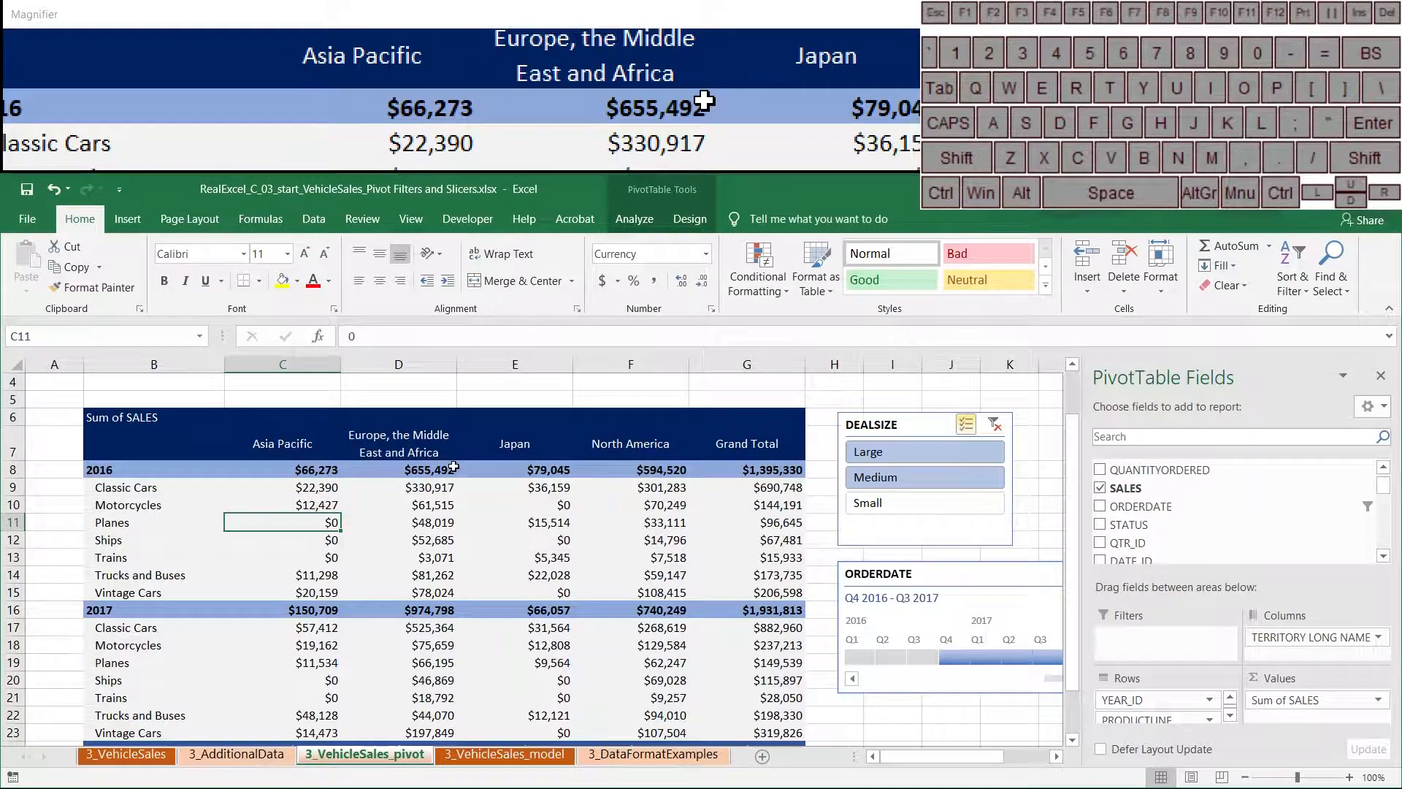
scroll(467, 482, "down", 1)
scroll(292, 515, "up", 1)
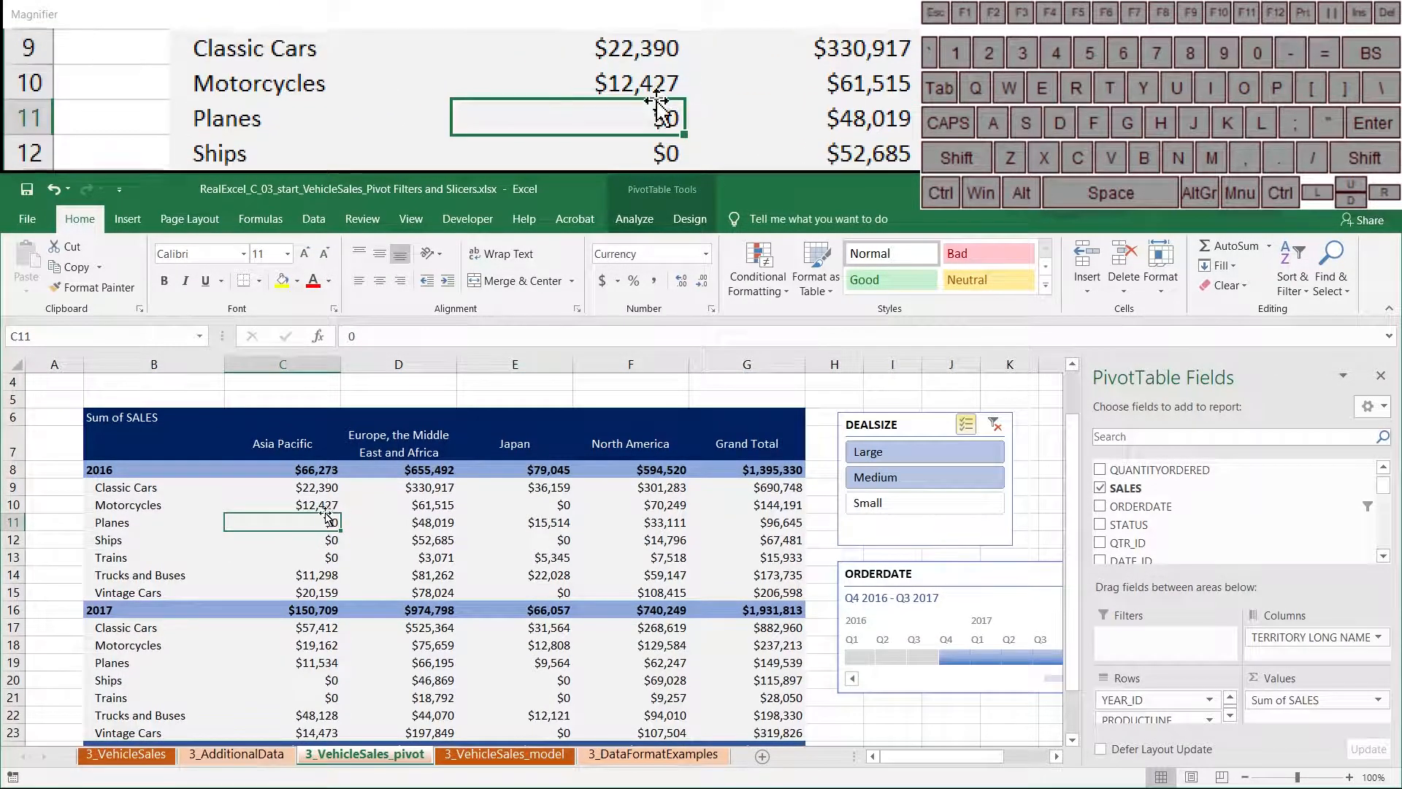
mouse_move(301, 489)
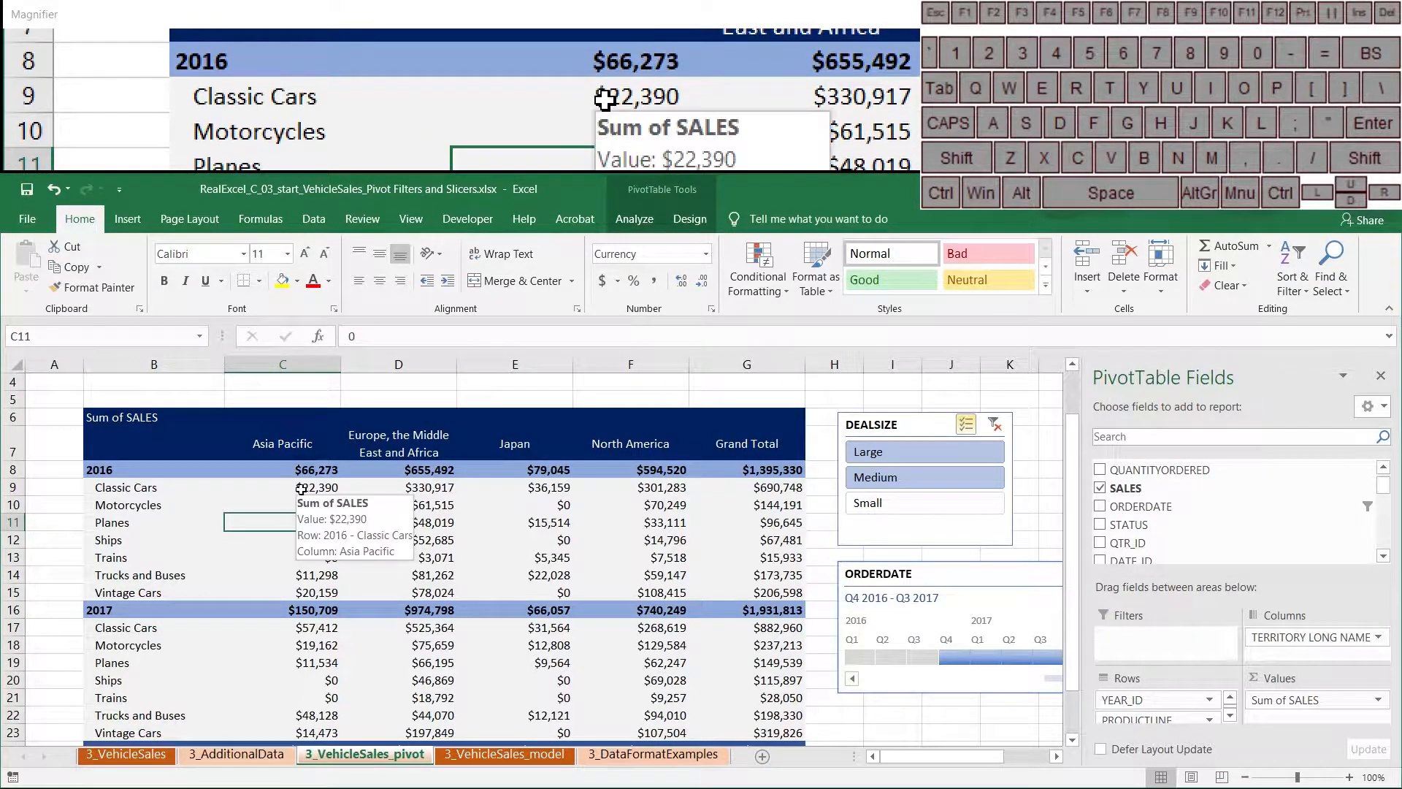